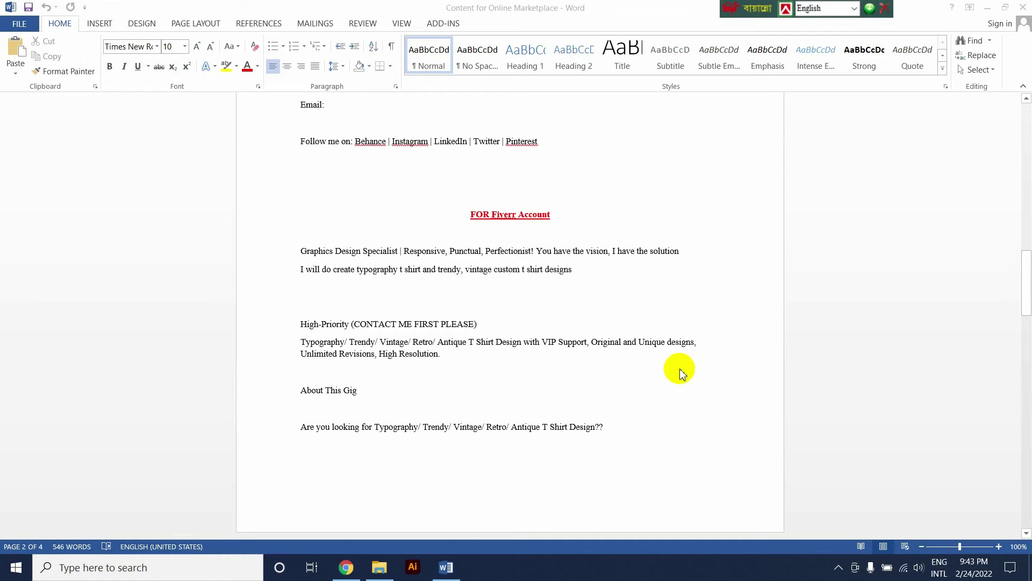
# Step: Search Windows for 'p' so PowerPoint 2013 appears as the best match
pyautogui.click(172, 570)
pyautogui.write('p')
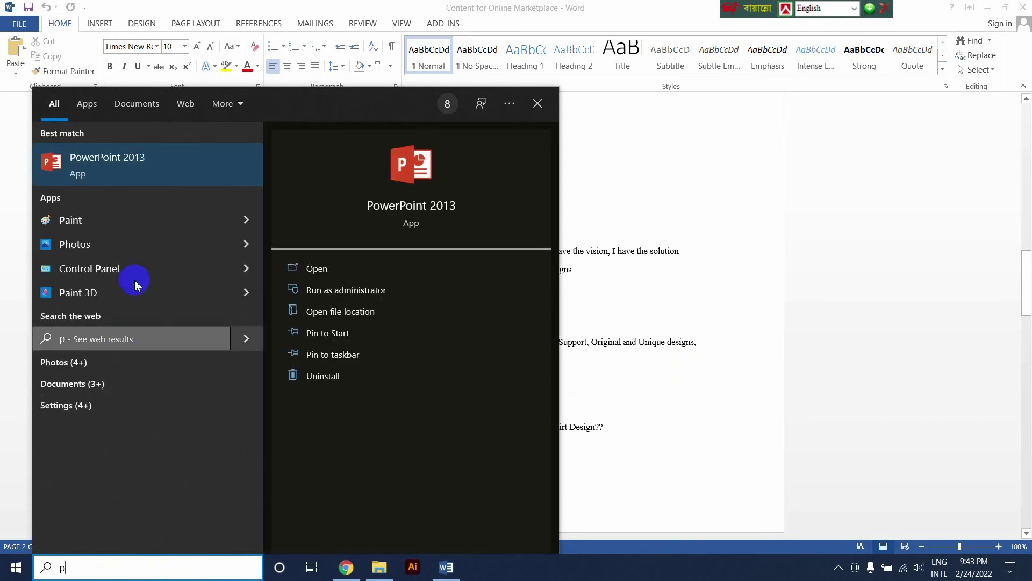
# Step: Launch PowerPoint 2013 with a blank presentation and put a Blank-layout slide before the title slide
pyautogui.click(142, 168)
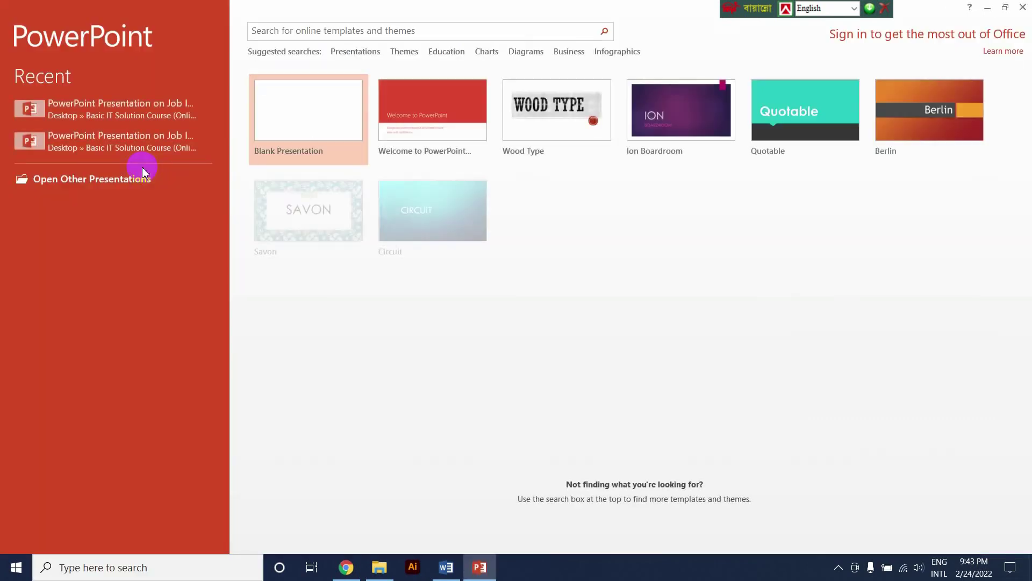
pyautogui.click(356, 134)
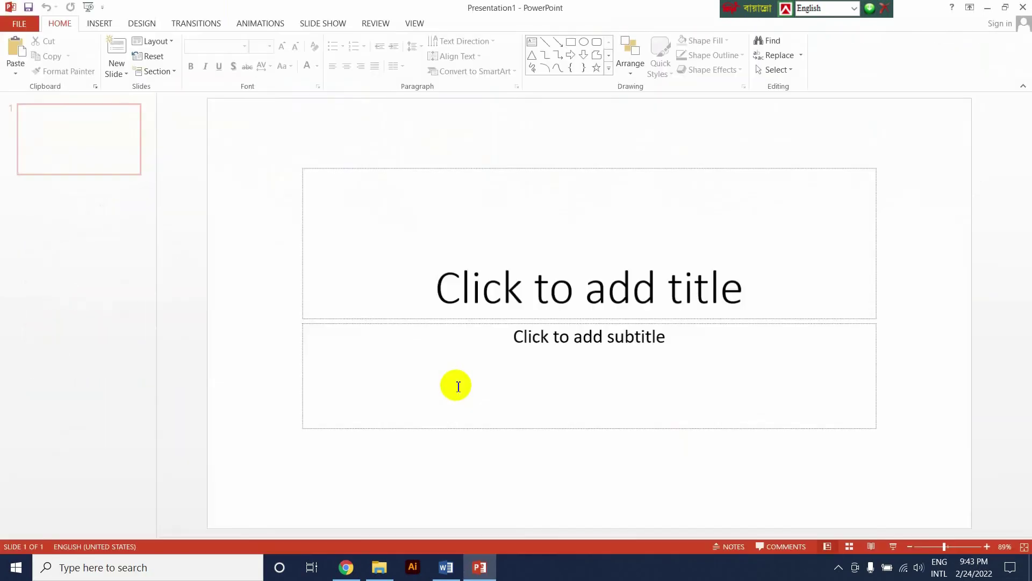
pyautogui.rightClick(138, 143)
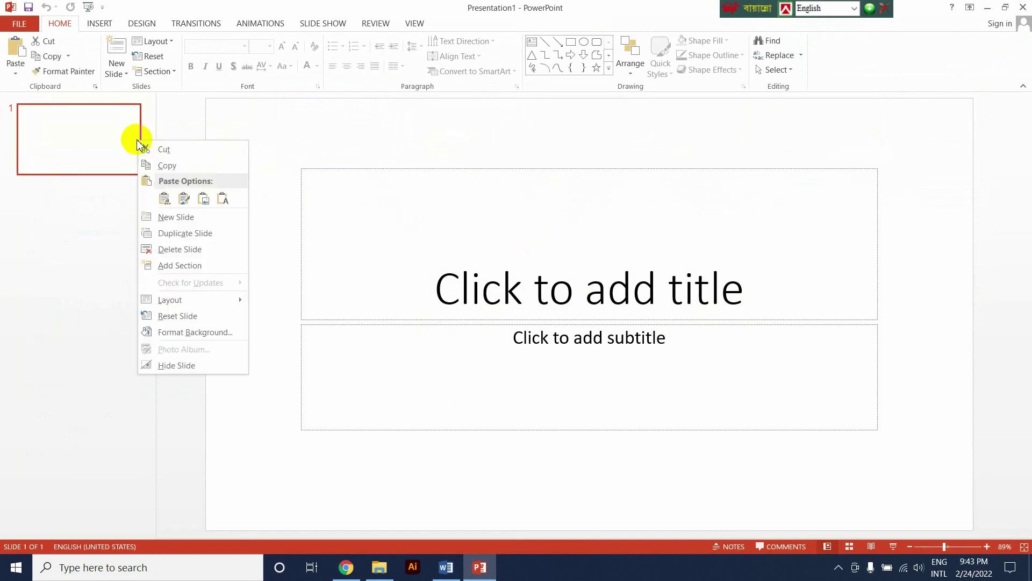
pyautogui.click(124, 80)
pyautogui.click(138, 234)
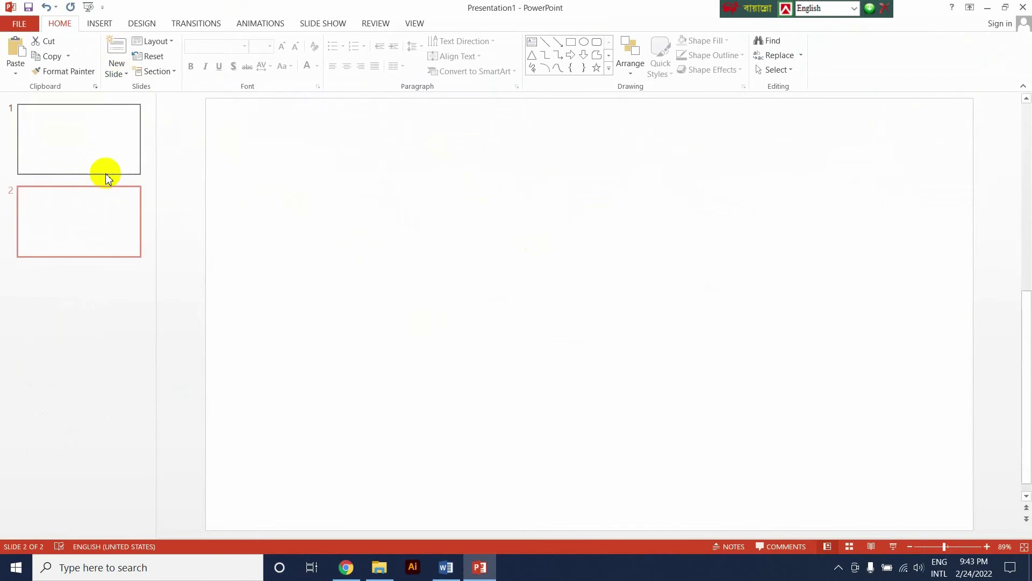
pyautogui.click(80, 150)
pyautogui.moveTo(88, 215); pyautogui.dragTo(92, 134)
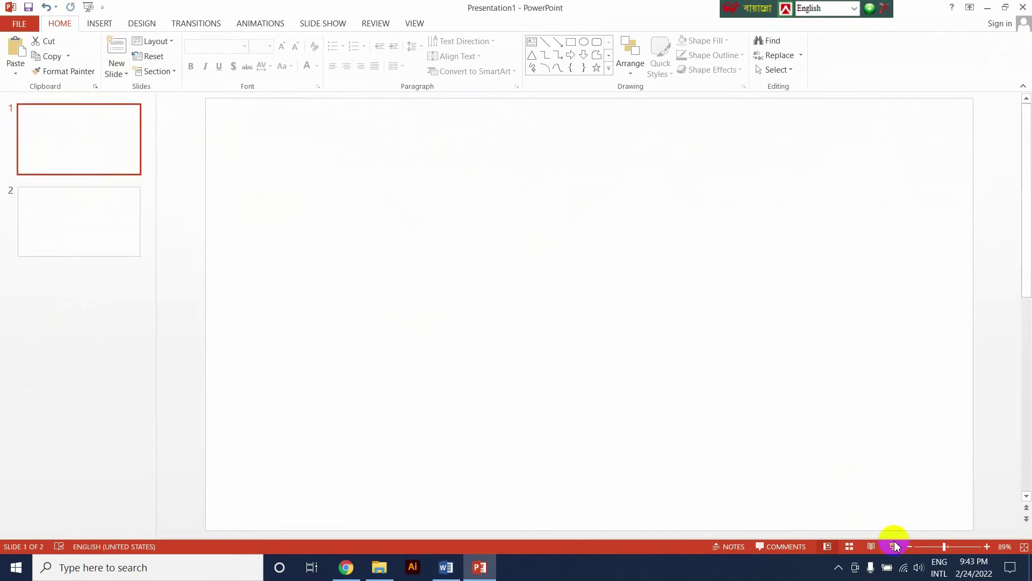
pyautogui.click(934, 546)
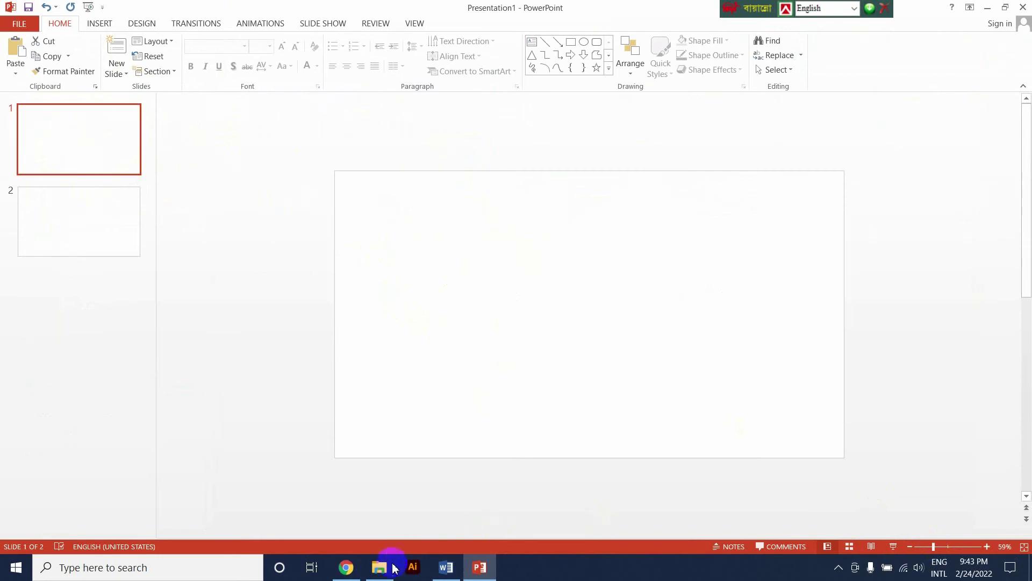
# Step: Drag T Shirt Design Mockup 3 from File Explorer onto slide 1
pyautogui.moveTo(379, 567)
pyautogui.click(387, 496)
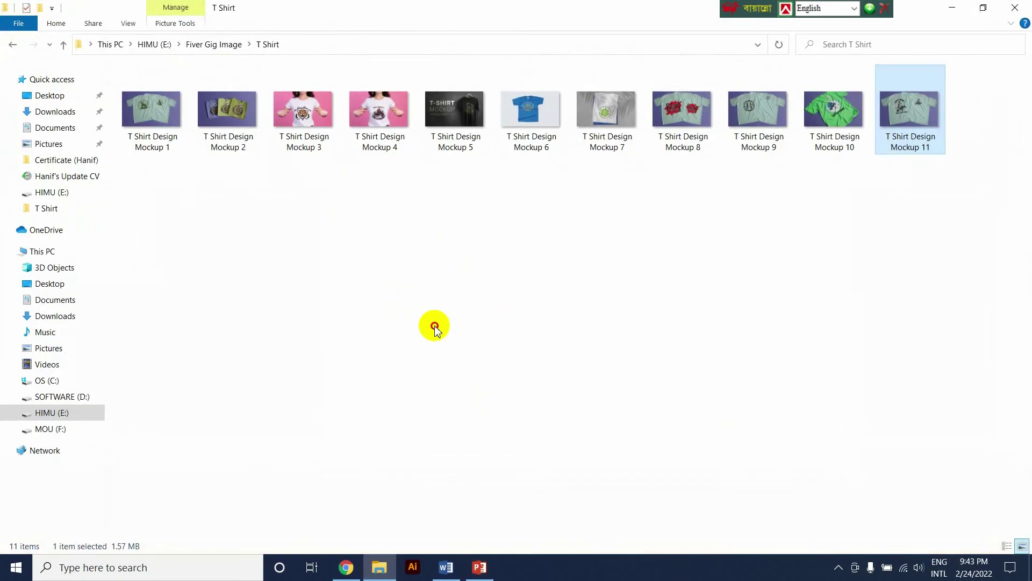
pyautogui.moveTo(301, 113); pyautogui.dragTo(476, 547)
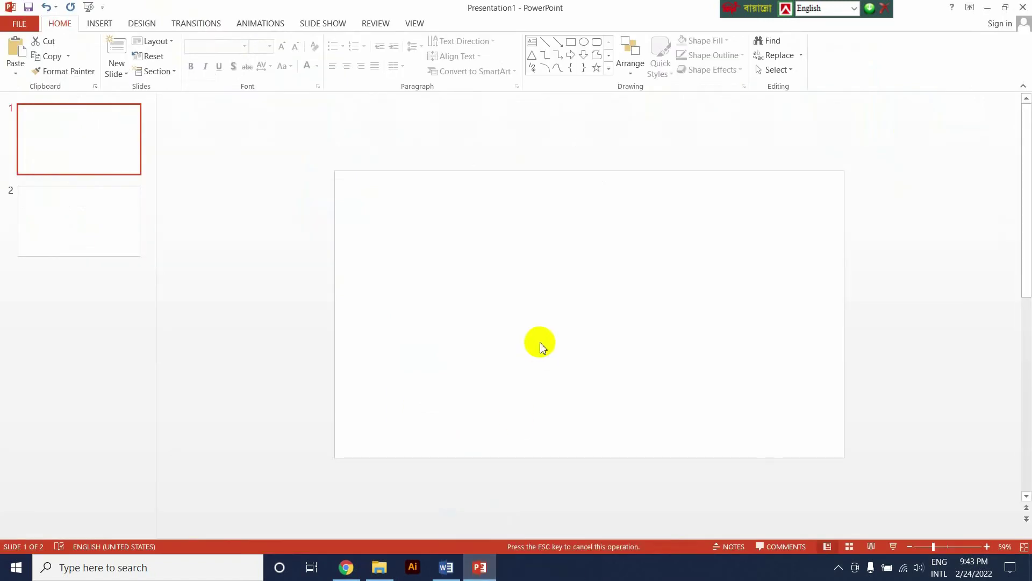
pyautogui.moveTo(475, 548); pyautogui.dragTo(561, 335)
# Step: Resize the pink mockup photo until it covers the whole slide
pyautogui.moveTo(674, 264); pyautogui.dragTo(844, 187)
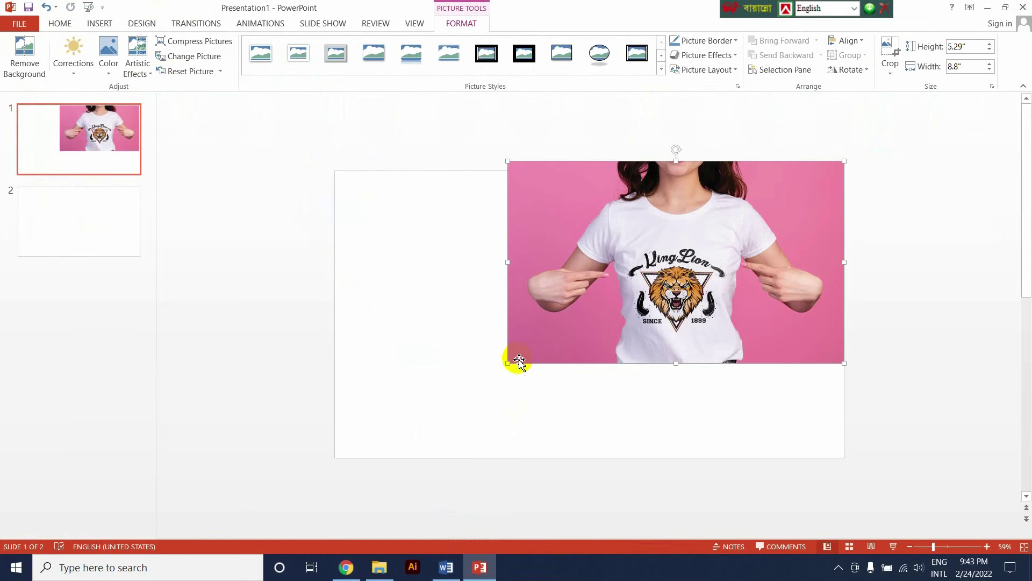
pyautogui.moveTo(508, 365); pyautogui.dragTo(365, 452)
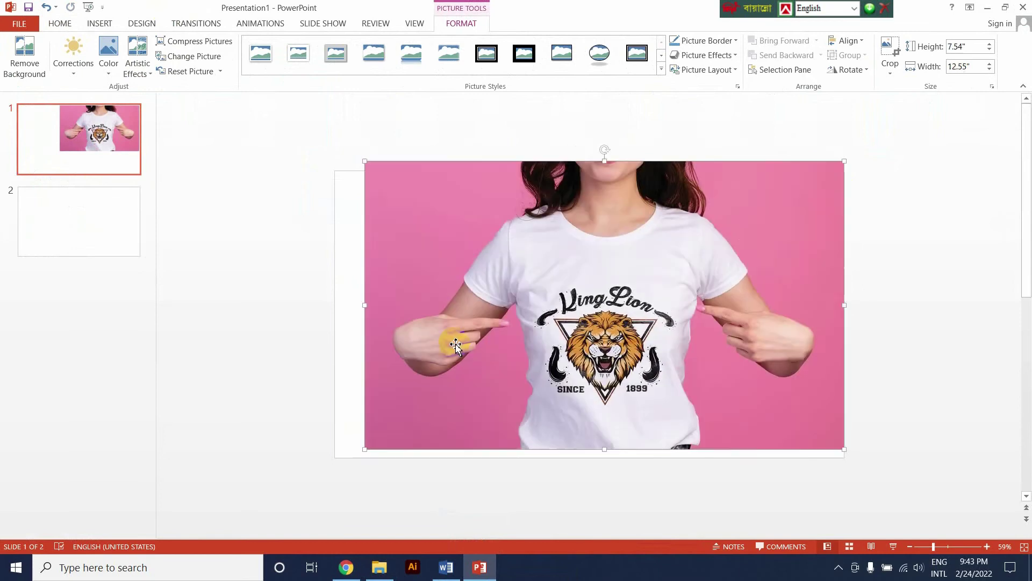
pyautogui.moveTo(452, 341); pyautogui.dragTo(426, 355)
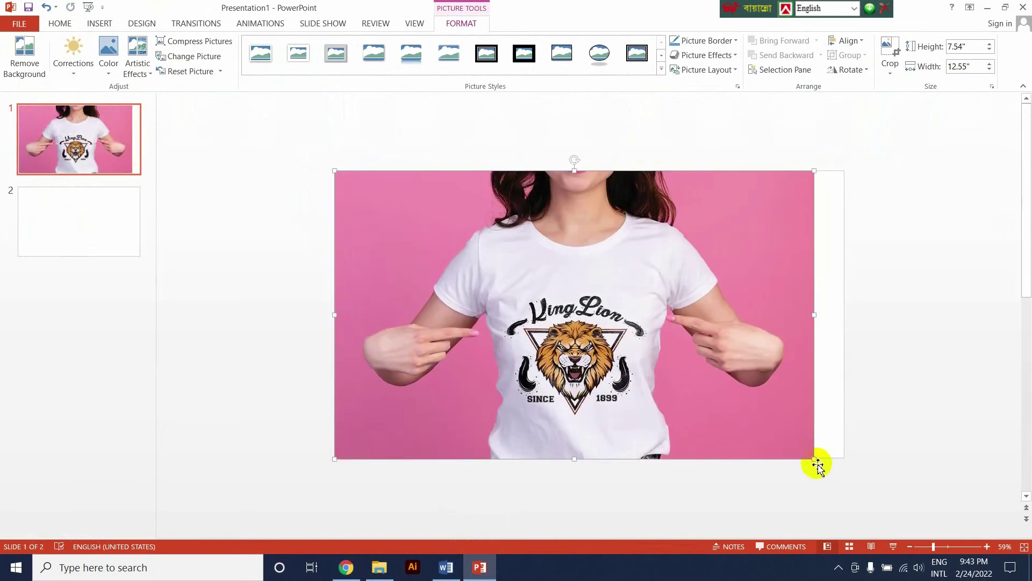
pyautogui.moveTo(815, 458); pyautogui.dragTo(846, 475)
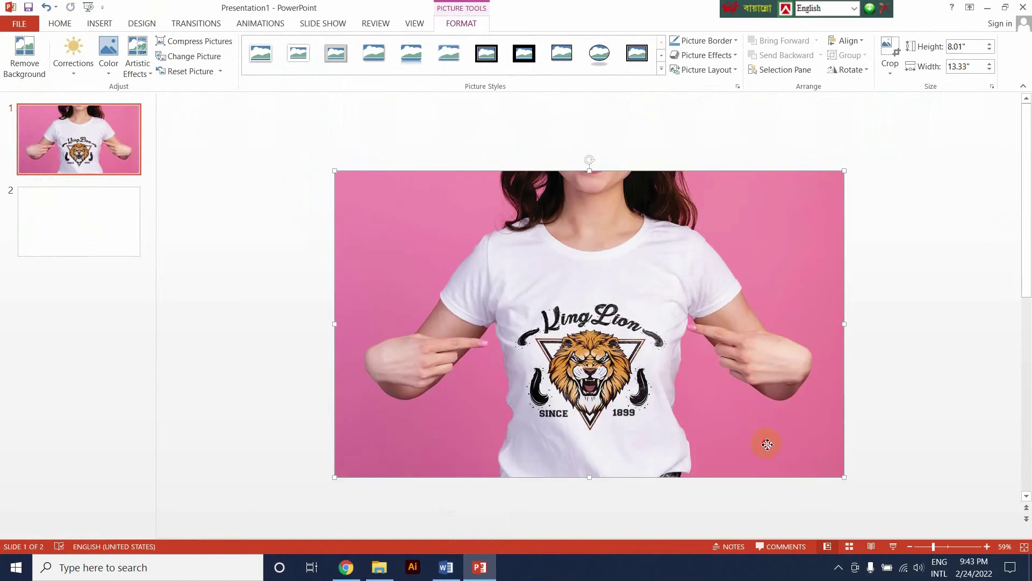
pyautogui.moveTo(767, 414); pyautogui.dragTo(765, 393)
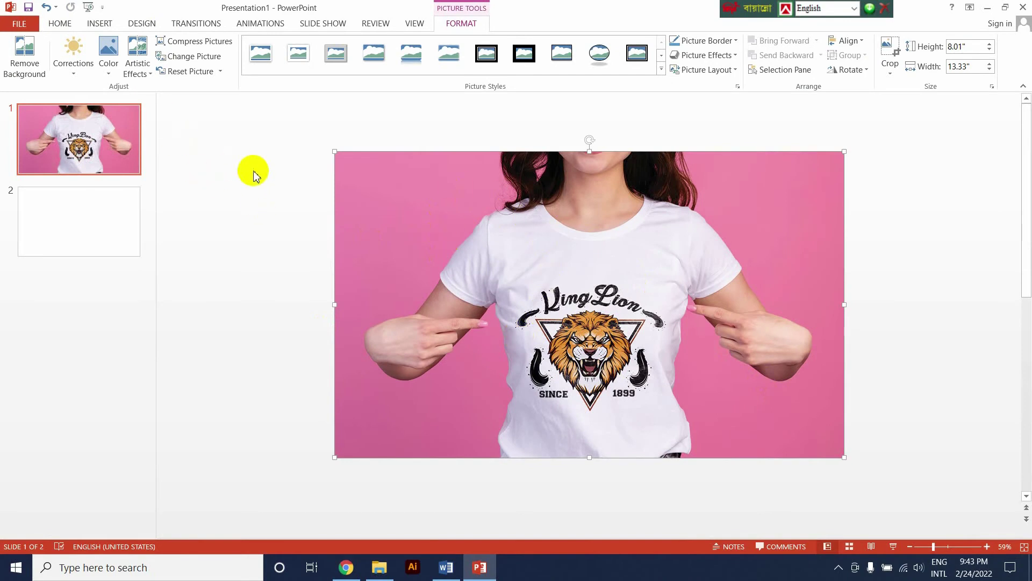
pyautogui.click(251, 170)
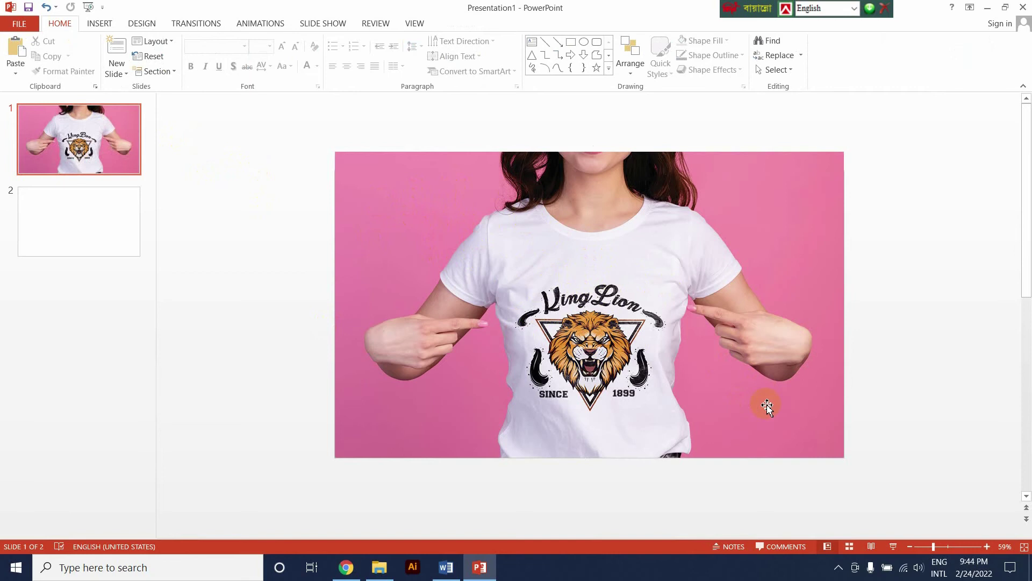
# Step: Select slide 2's title, then copy 'You will get:' from the Word gig description
pyautogui.click(68, 208)
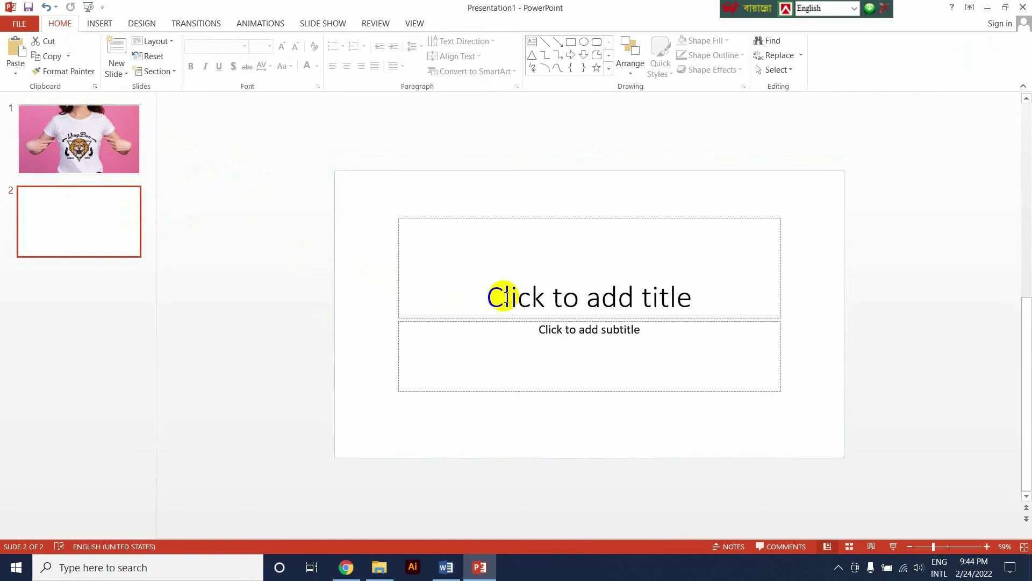
pyautogui.click(506, 297)
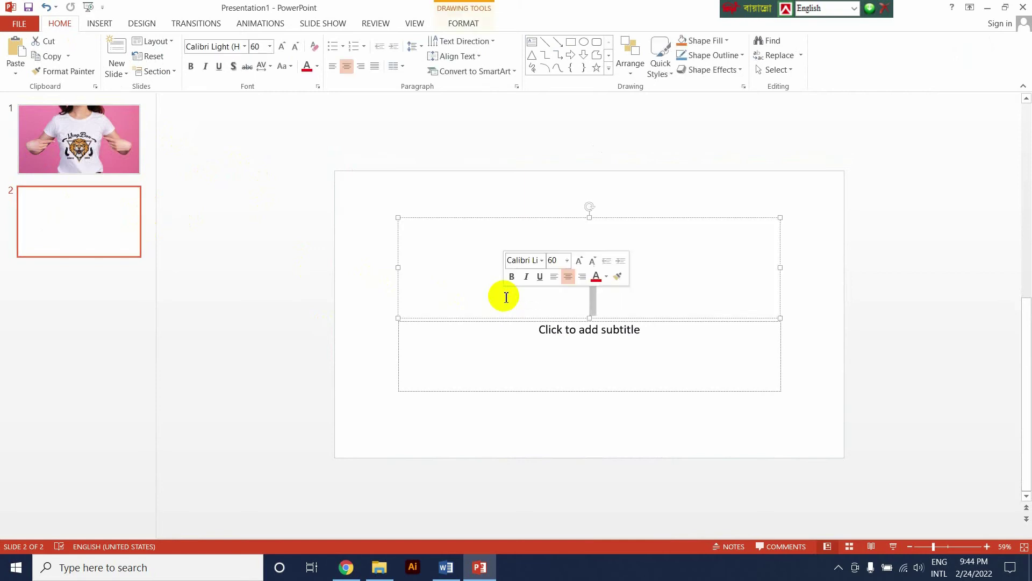
pyautogui.click(446, 566)
pyautogui.scroll(-2, 391, 392)
pyautogui.scroll(-1, 391, 391)
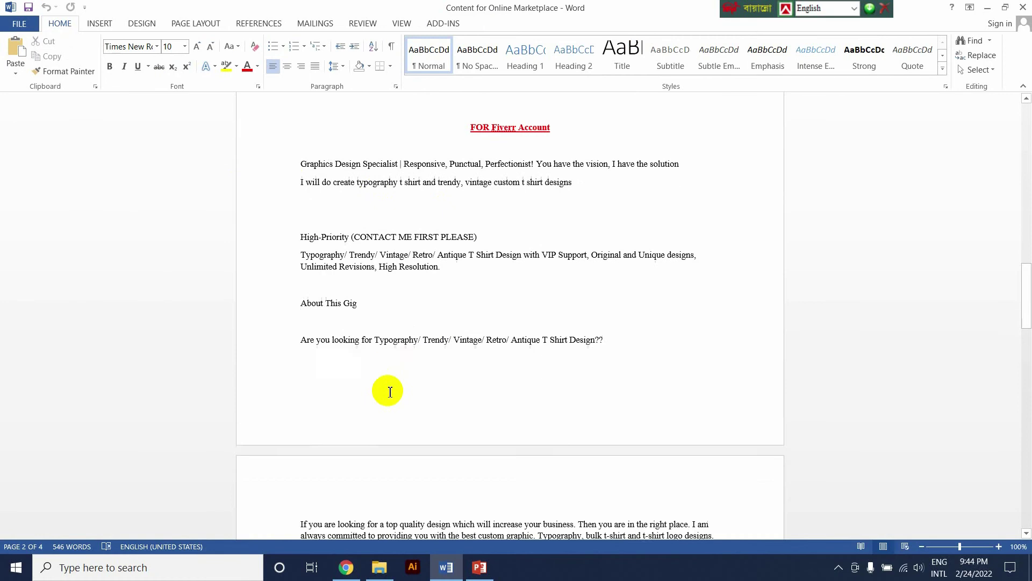
pyautogui.scroll(-2, 391, 392)
pyautogui.scroll(-2, 390, 392)
pyautogui.scroll(-4, 301, 384)
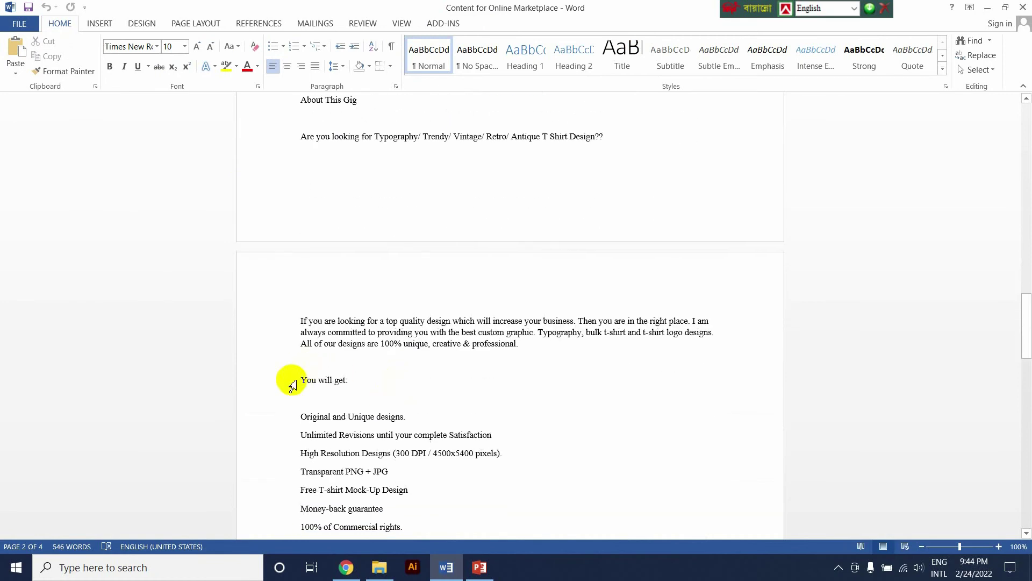
pyautogui.moveTo(299, 380); pyautogui.dragTo(340, 381)
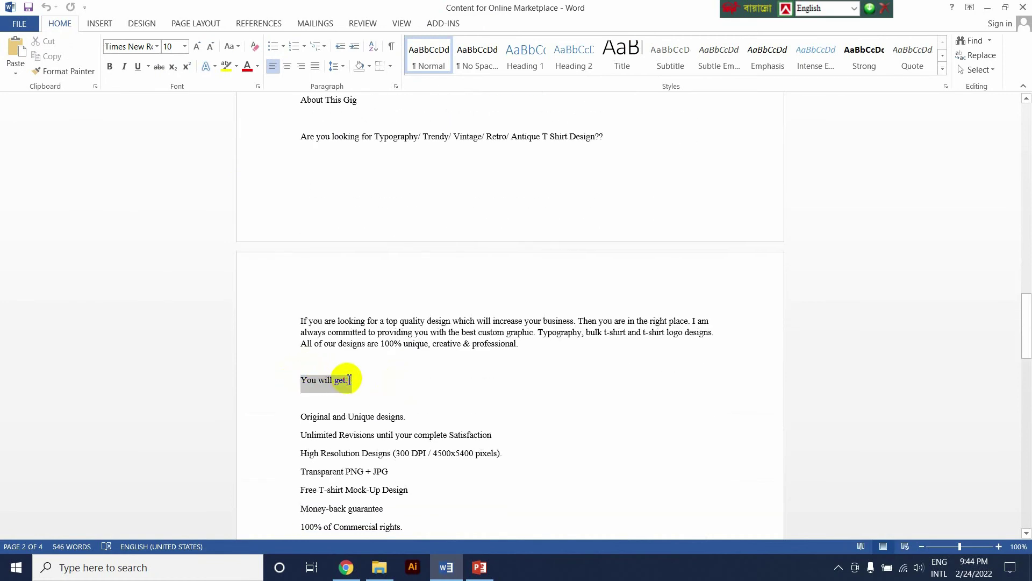
pyautogui.click(479, 567)
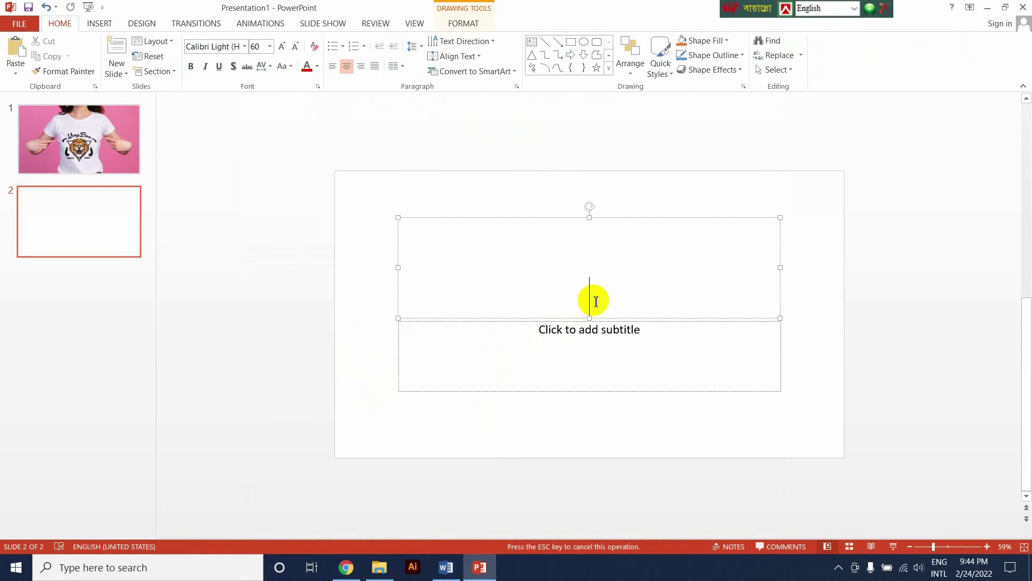
# Step: Paste the title and capitalise it to read 'You Will Get:'
pyautogui.write('You will get:')
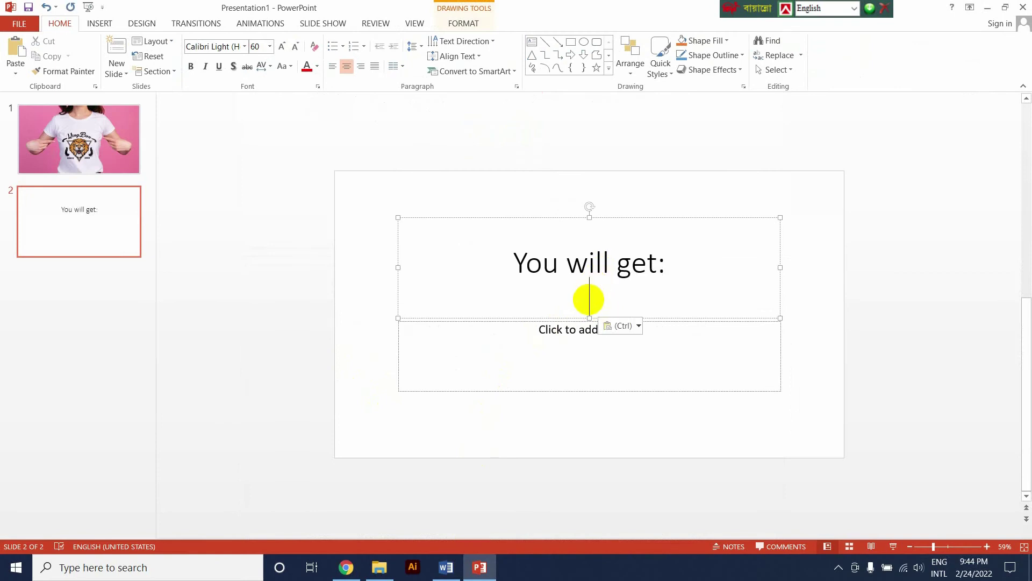
pyautogui.press('BackSpace')
pyautogui.moveTo(662, 295); pyautogui.dragTo(513, 295)
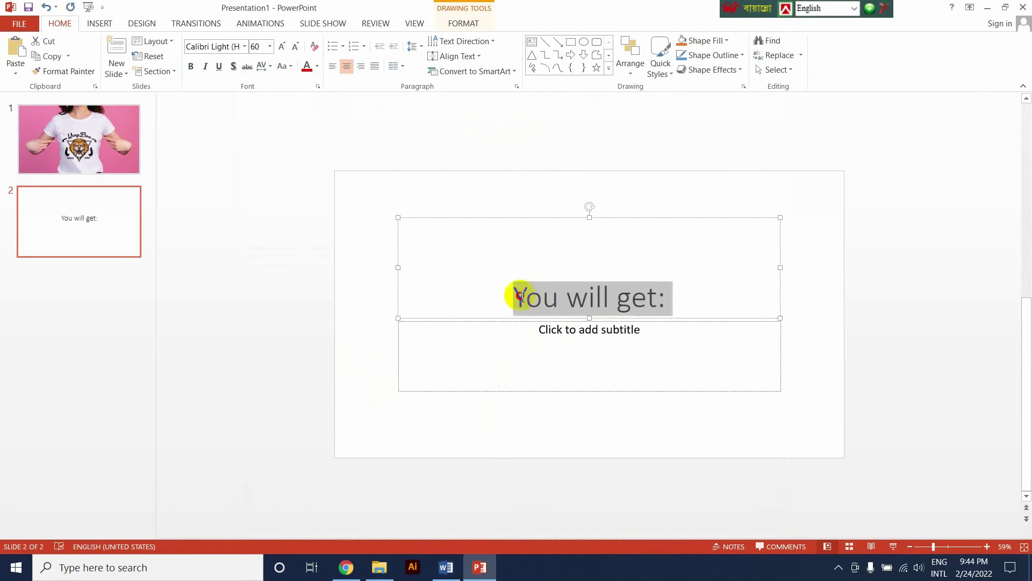
pyautogui.click(649, 304)
pyautogui.moveTo(663, 299); pyautogui.dragTo(678, 300)
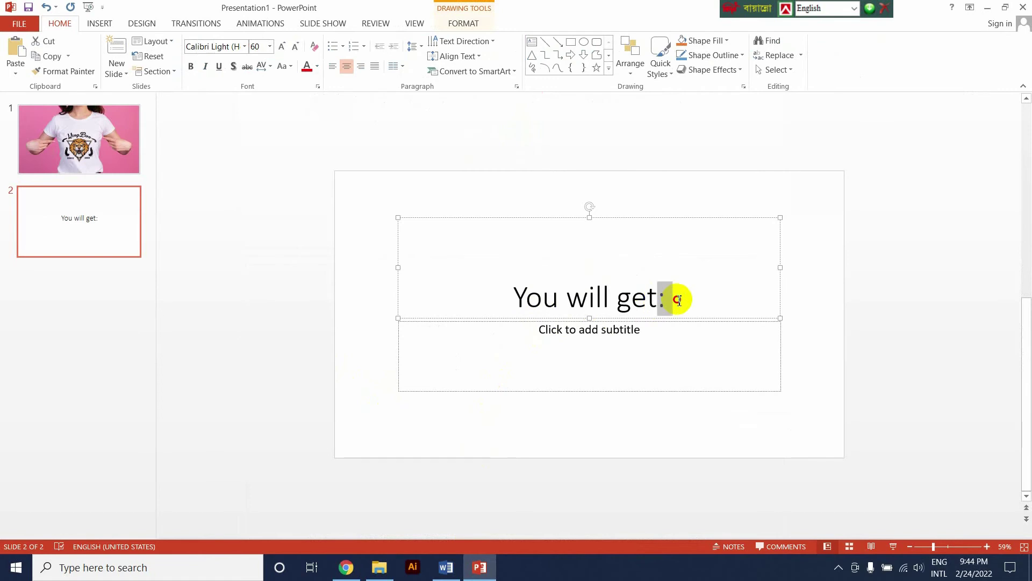
pyautogui.click(667, 299)
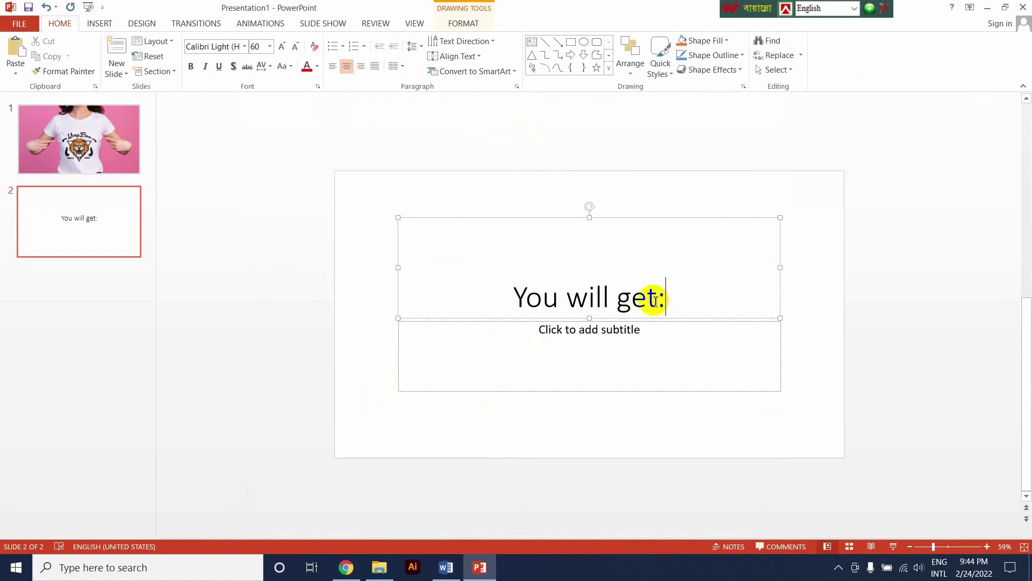
pyautogui.moveTo(618, 301); pyautogui.dragTo(632, 302)
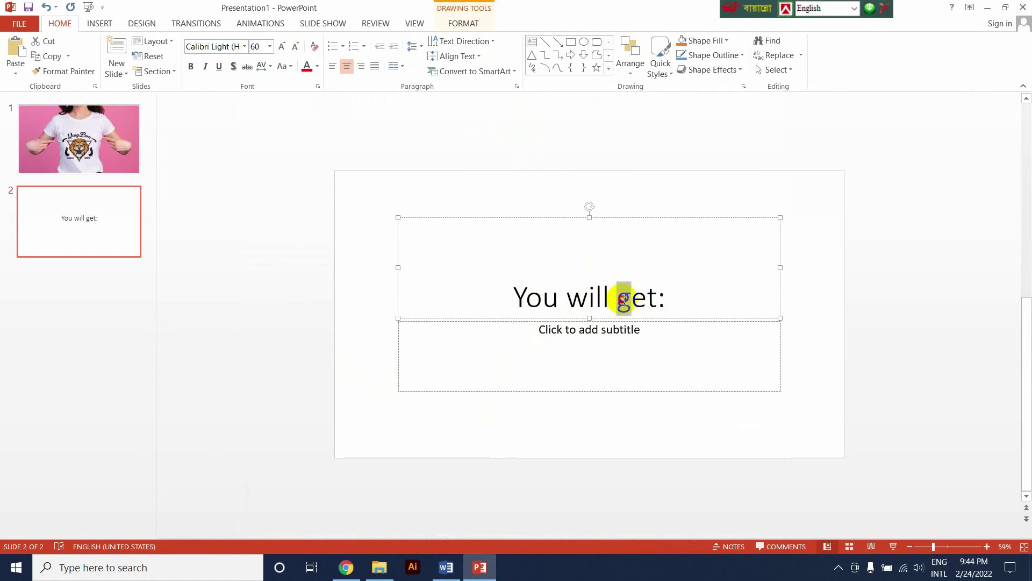
pyautogui.write('G')
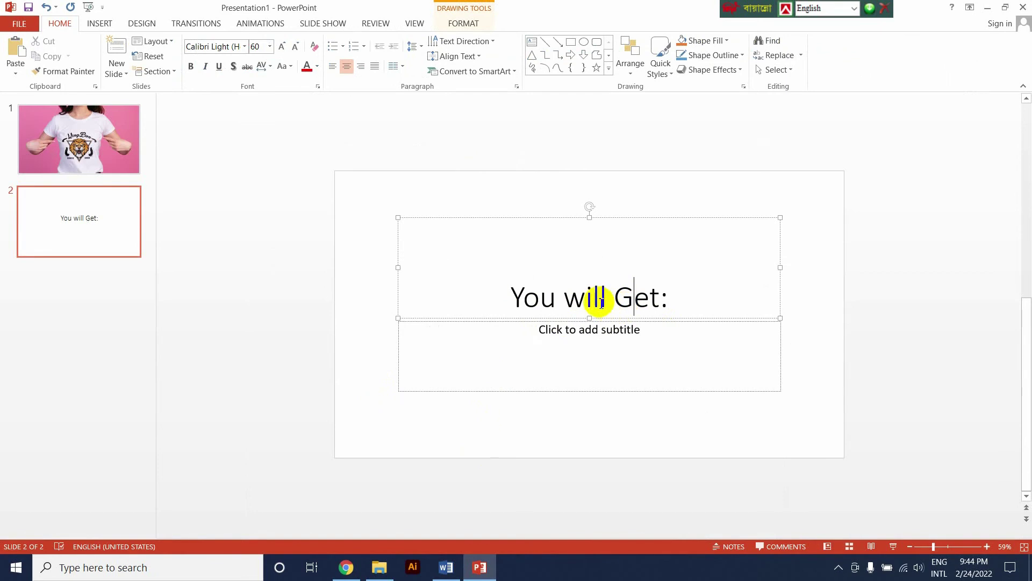
pyautogui.moveTo(565, 299); pyautogui.dragTo(575, 300)
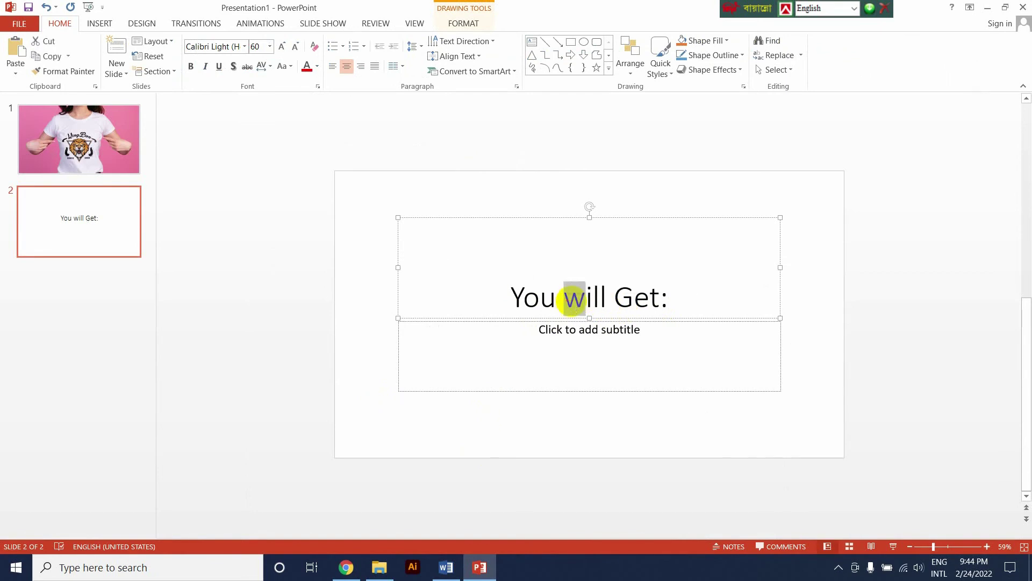
pyautogui.write('W')
# Step: Make the title bold, underlined and larger
pyautogui.moveTo(680, 299); pyautogui.dragTo(511, 293)
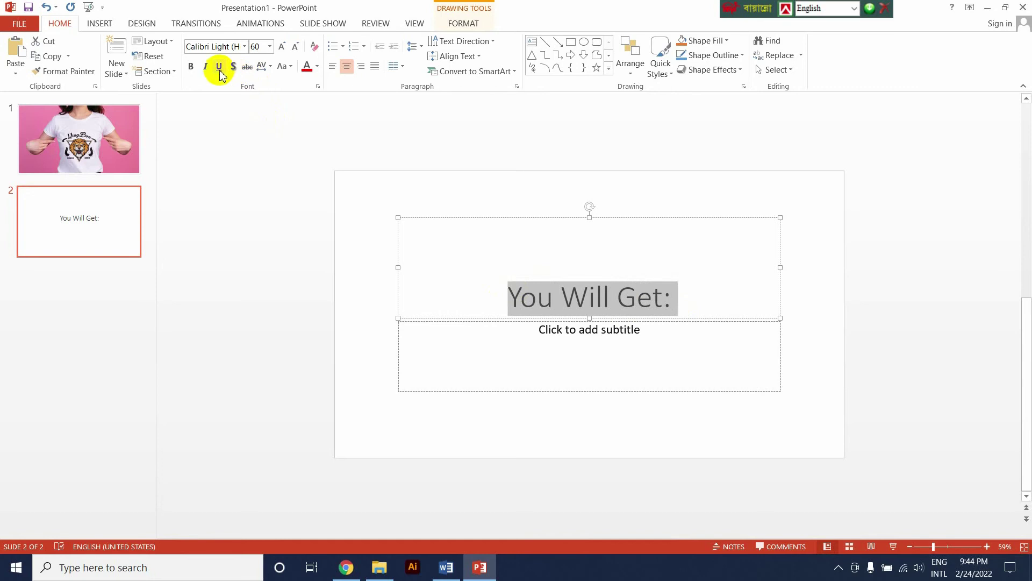
pyautogui.click(194, 67)
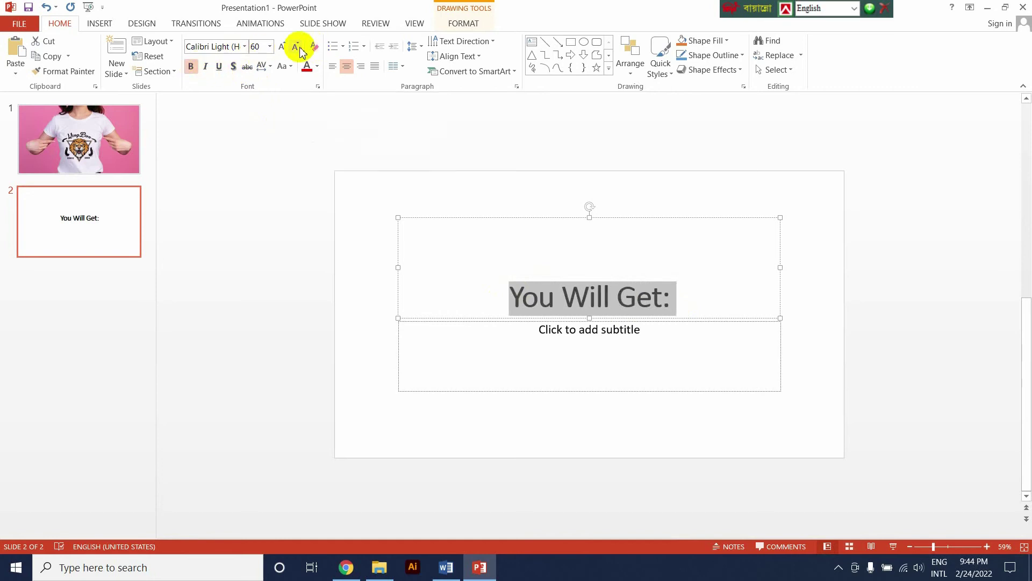
pyautogui.click(283, 49)
pyautogui.click(283, 49)
pyautogui.click(283, 48)
pyautogui.click(284, 49)
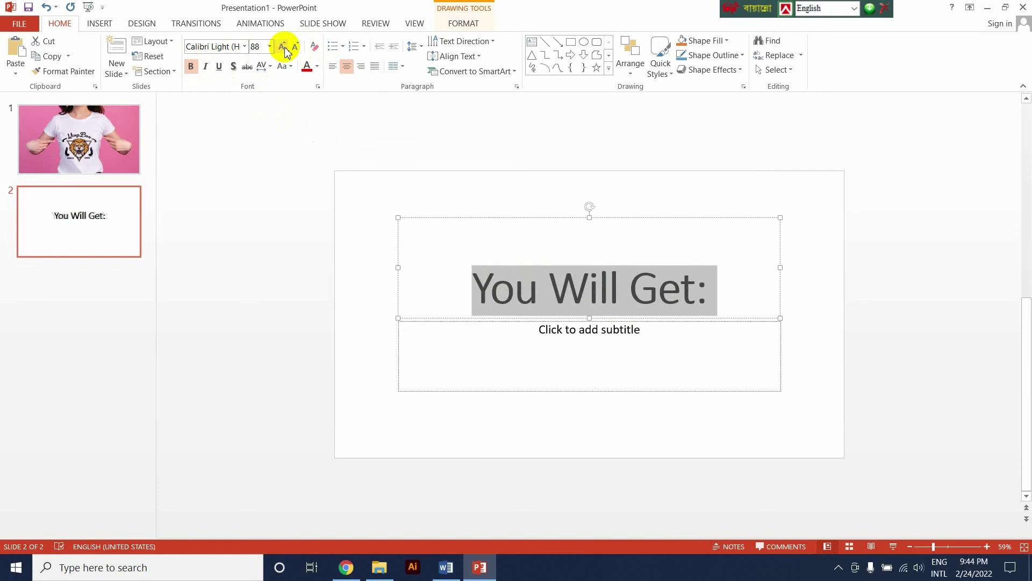
pyautogui.click(219, 66)
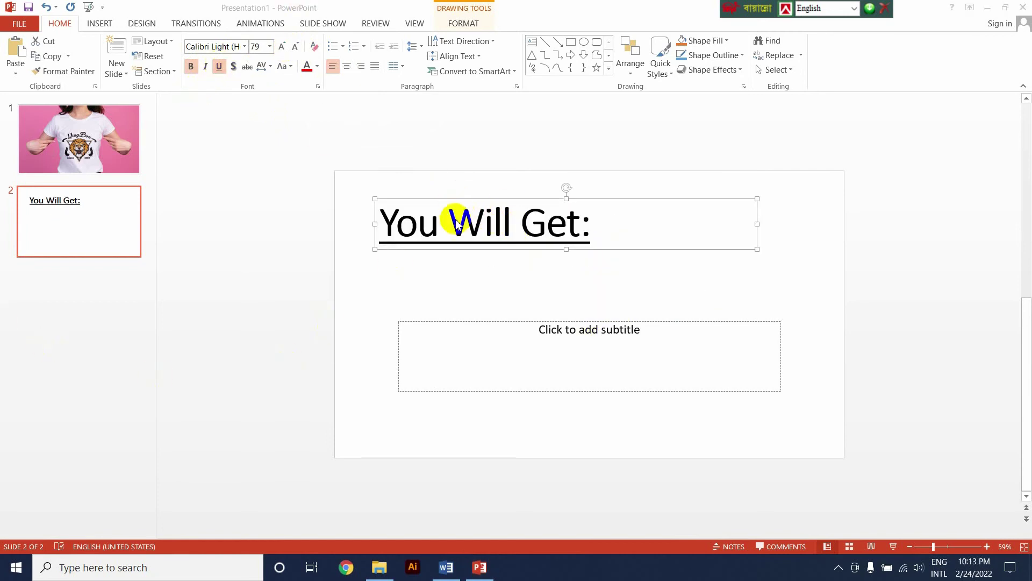
# Step: Centre the title, reduce it to 72 pt and move it slightly up
pyautogui.click(347, 67)
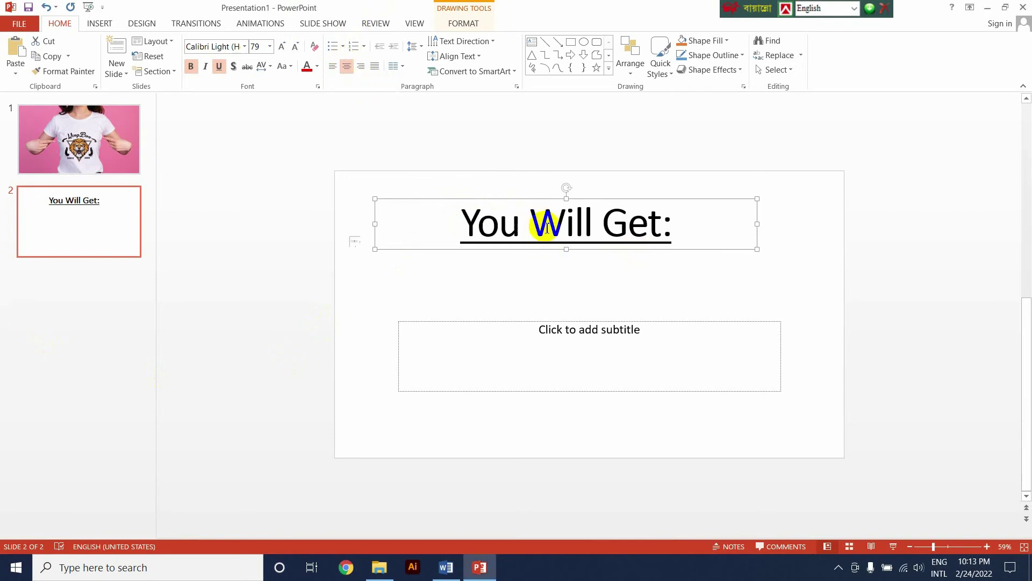
pyautogui.tripleClick(547, 228)
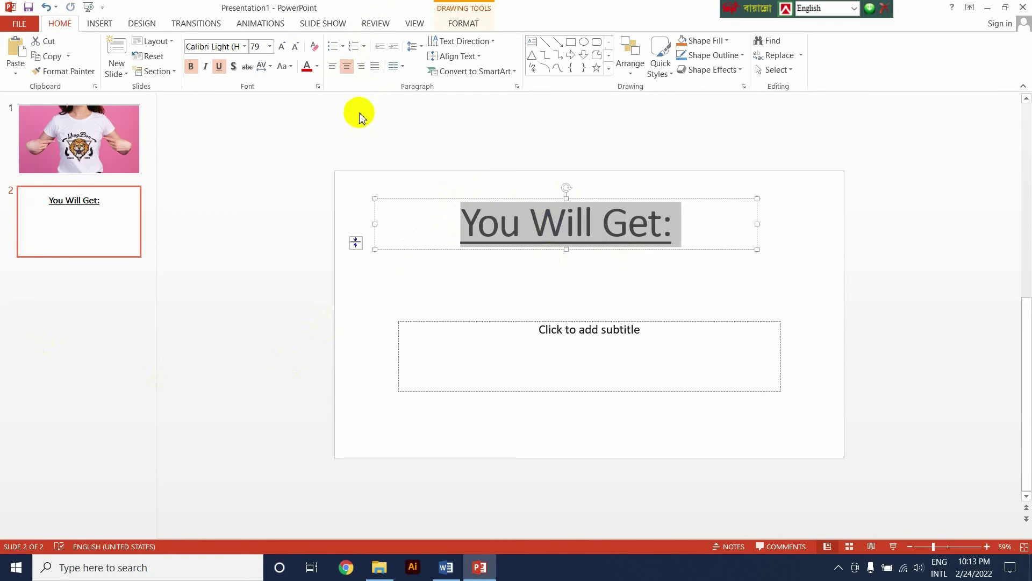
pyautogui.click(296, 47)
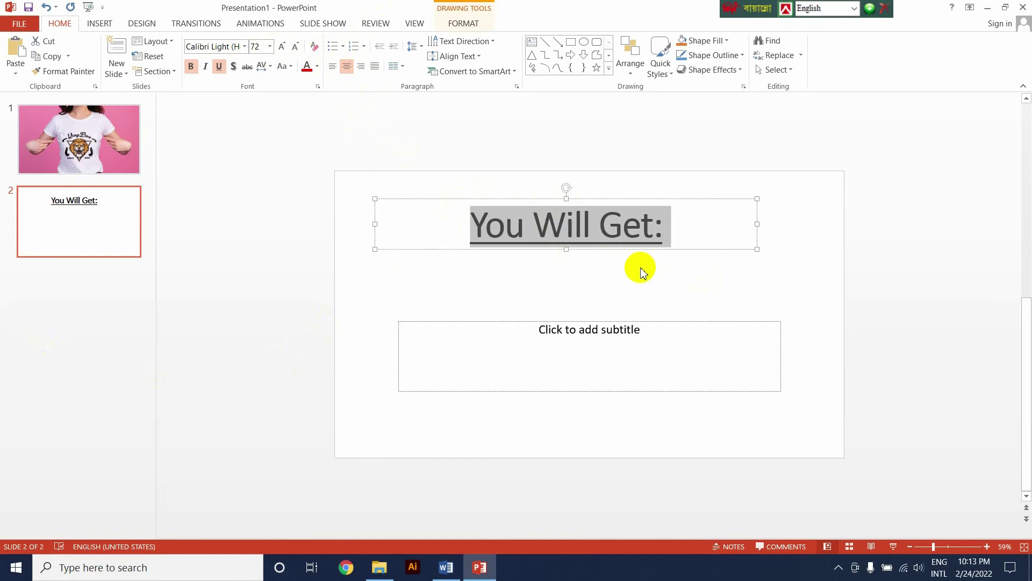
pyautogui.moveTo(613, 200); pyautogui.dragTo(623, 183)
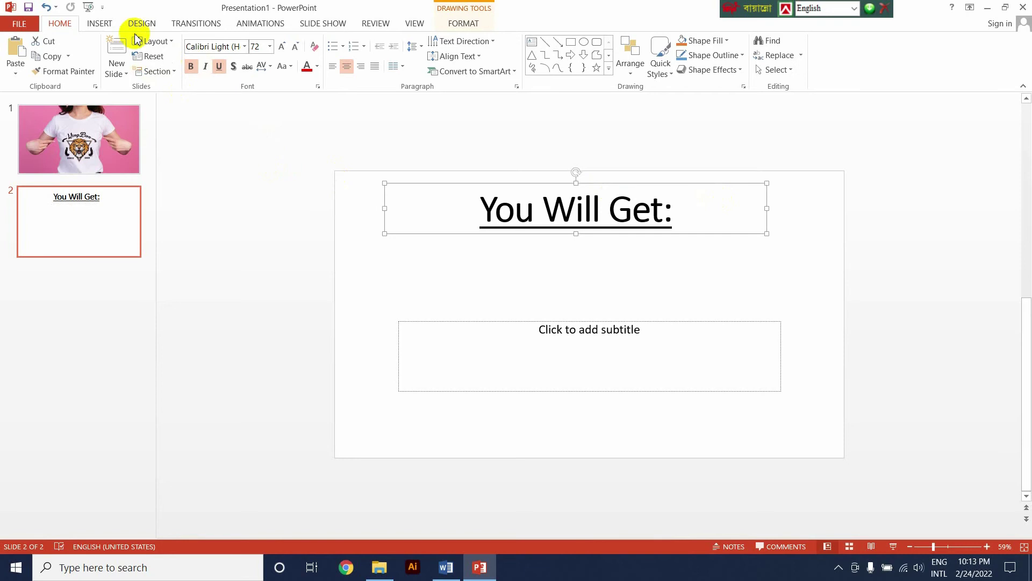
# Step: Apply Fly In to slide 2's title and shrink the subtitle placeholder to one line high
pyautogui.click(237, 25)
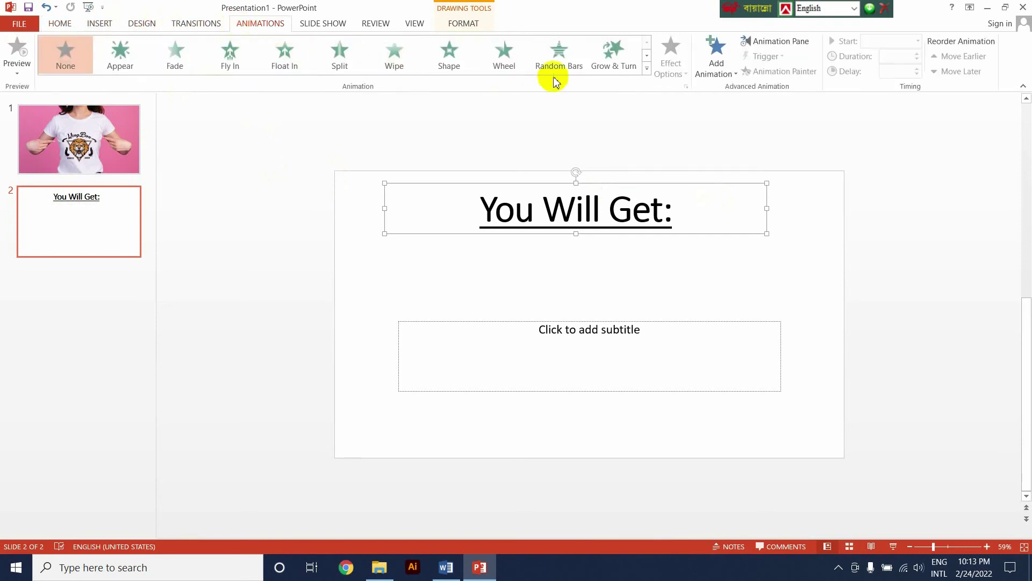
pyautogui.click(545, 63)
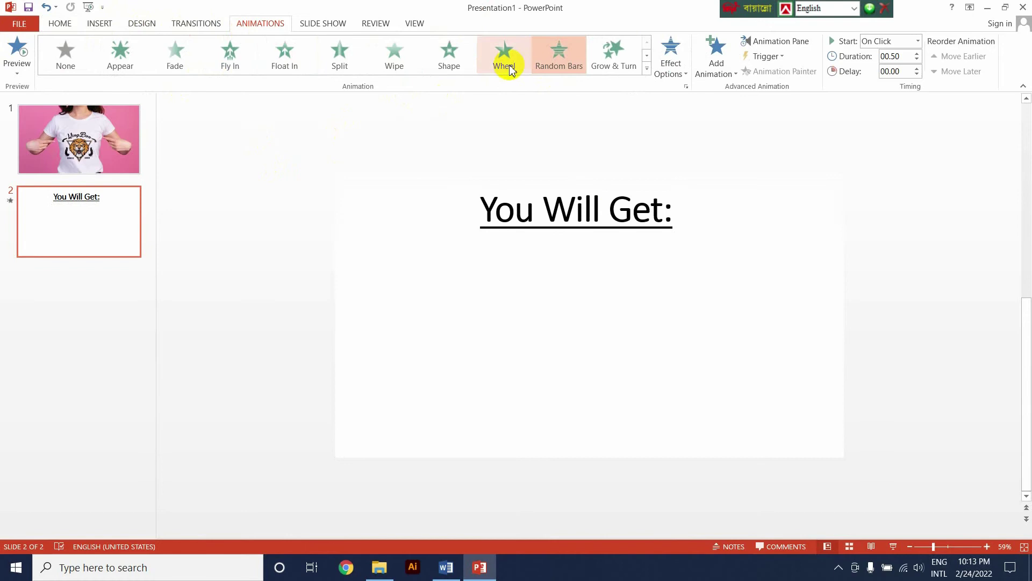
pyautogui.click(230, 60)
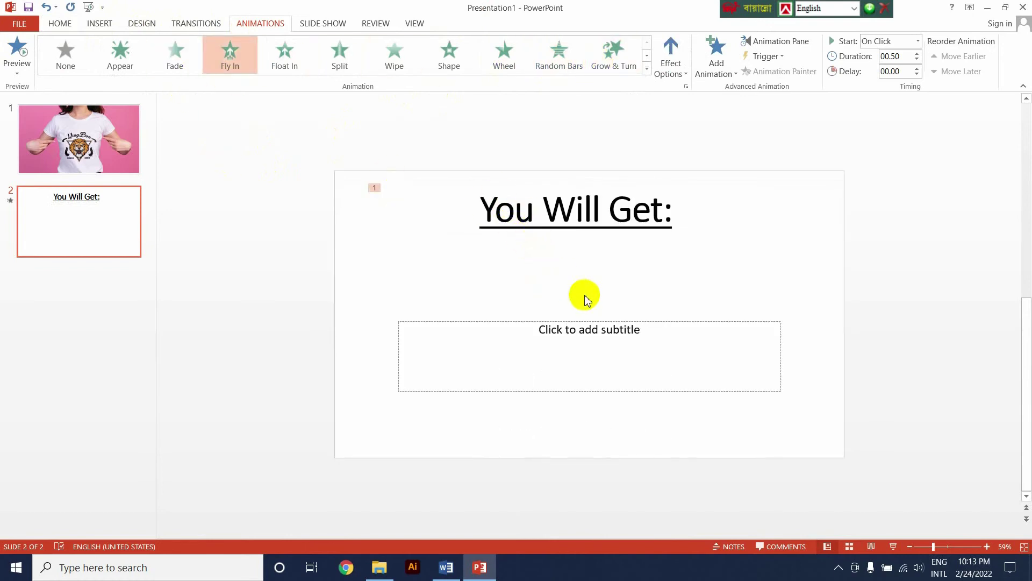
pyautogui.click(589, 329)
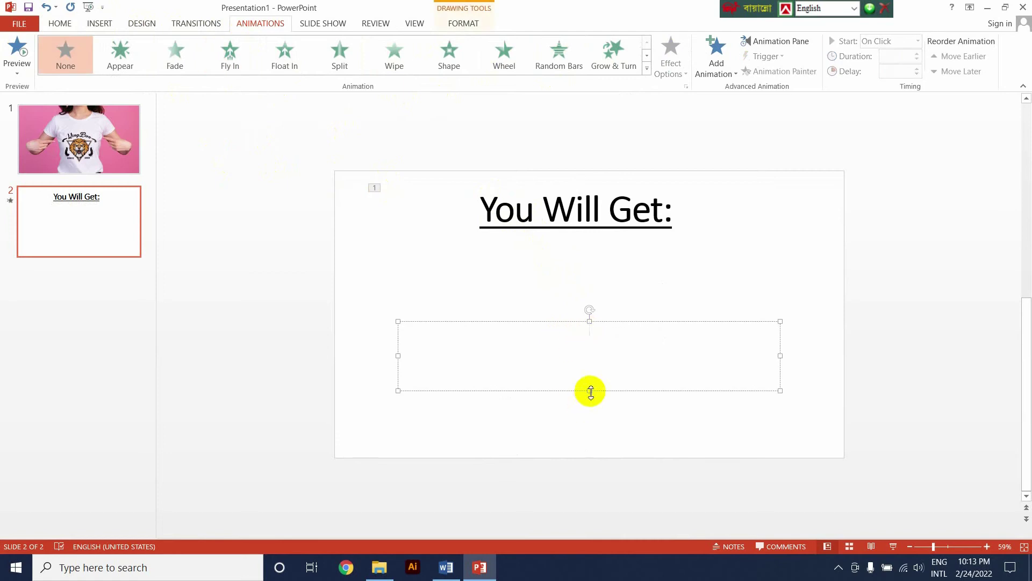
pyautogui.moveTo(590, 390); pyautogui.dragTo(594, 351)
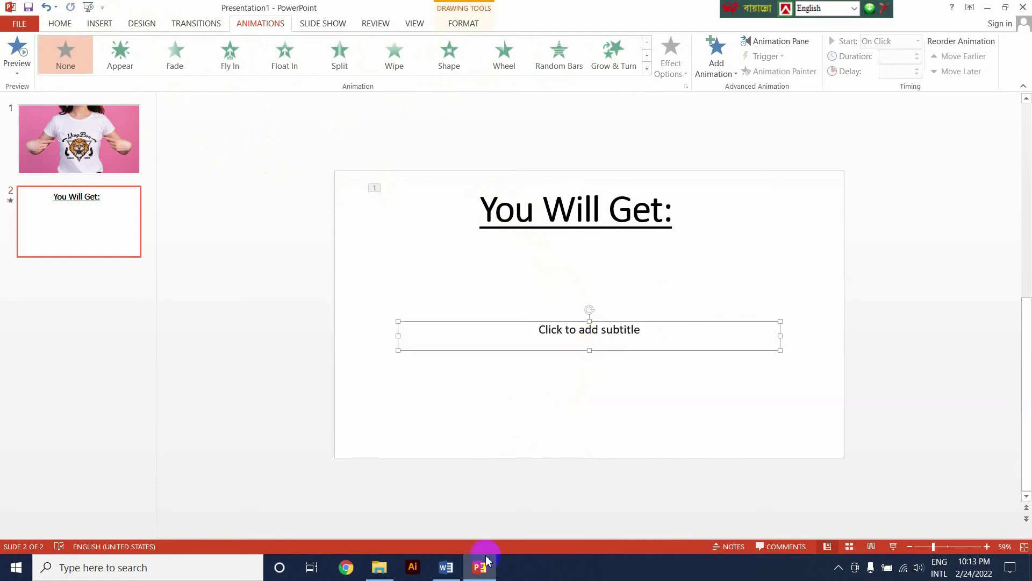
# Step: Paste 'Original and Unique designs.' from Word into slide 2 and move it under the title
pyautogui.click(446, 567)
pyautogui.tripleClick(397, 376)
pyautogui.scroll(-2, 341, 410)
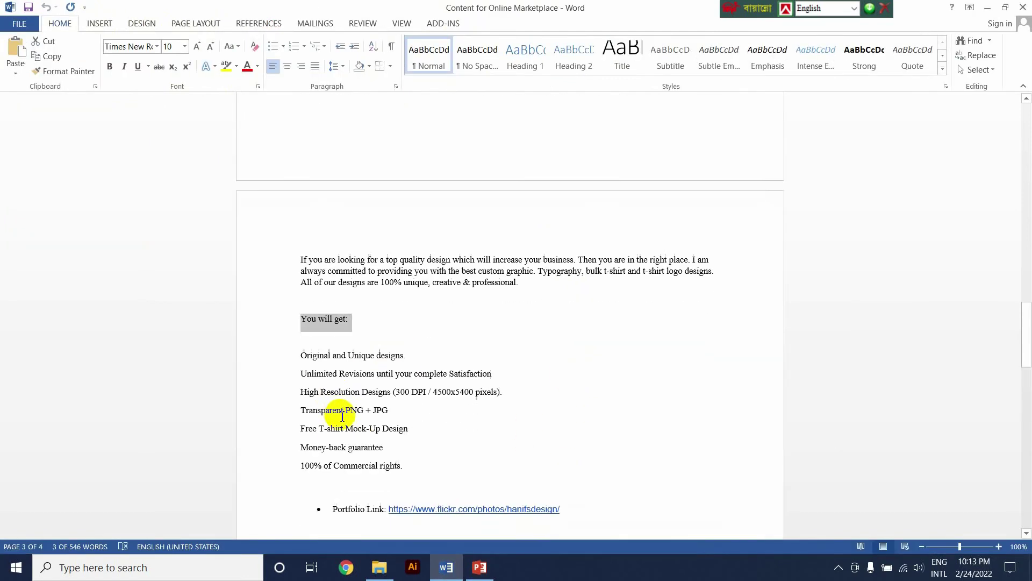
pyautogui.moveTo(301, 352); pyautogui.dragTo(408, 357)
pyautogui.hotkey('ctrl', 'c')
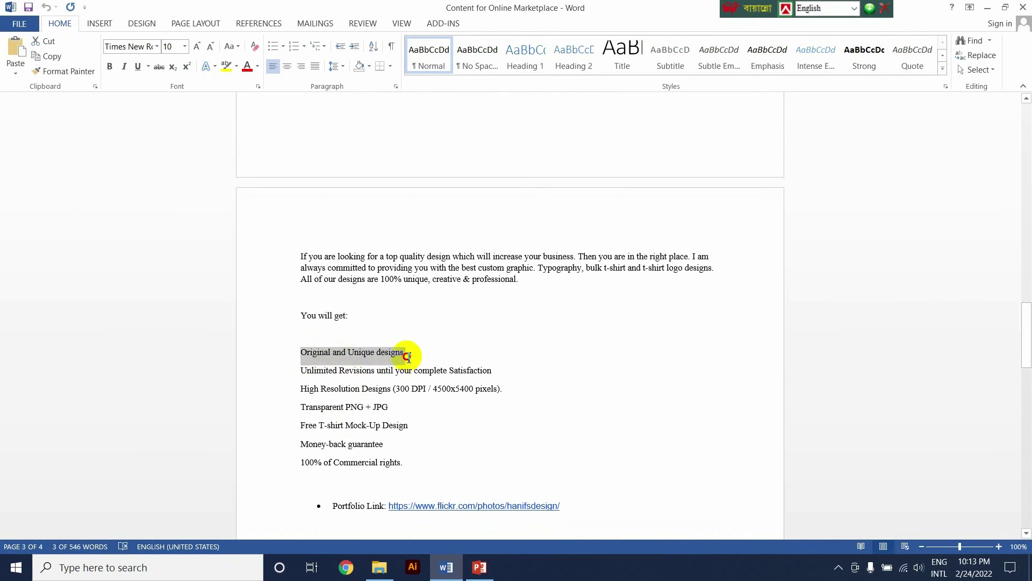
pyautogui.click(480, 567)
pyautogui.hotkey('ctrl', 'v')
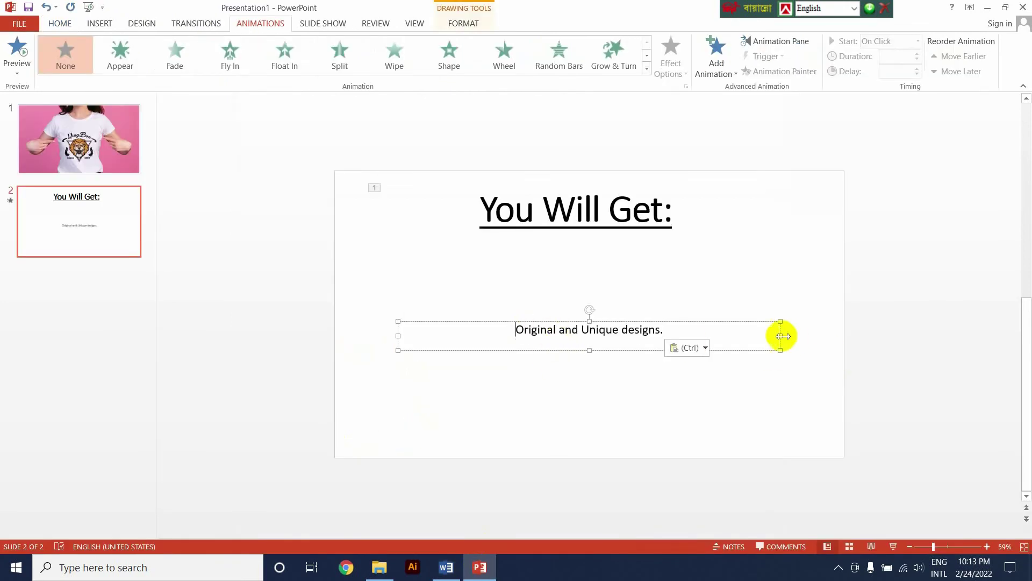
pyautogui.click(784, 337)
pyautogui.moveTo(484, 339); pyautogui.dragTo(491, 285)
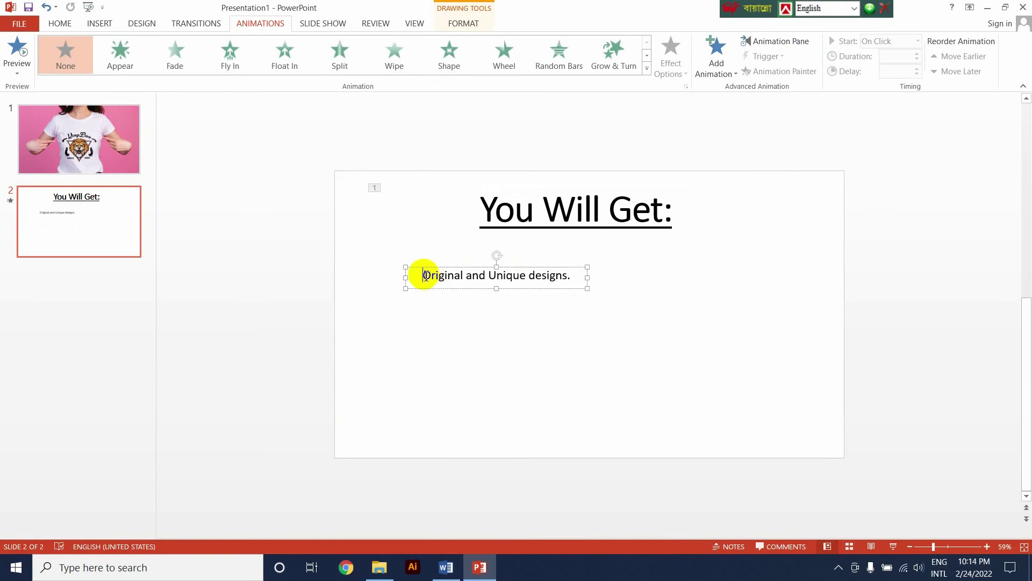
# Step: Give the line a hollow-square bullet
pyautogui.click(50, 25)
pyautogui.click(343, 46)
pyautogui.click(410, 133)
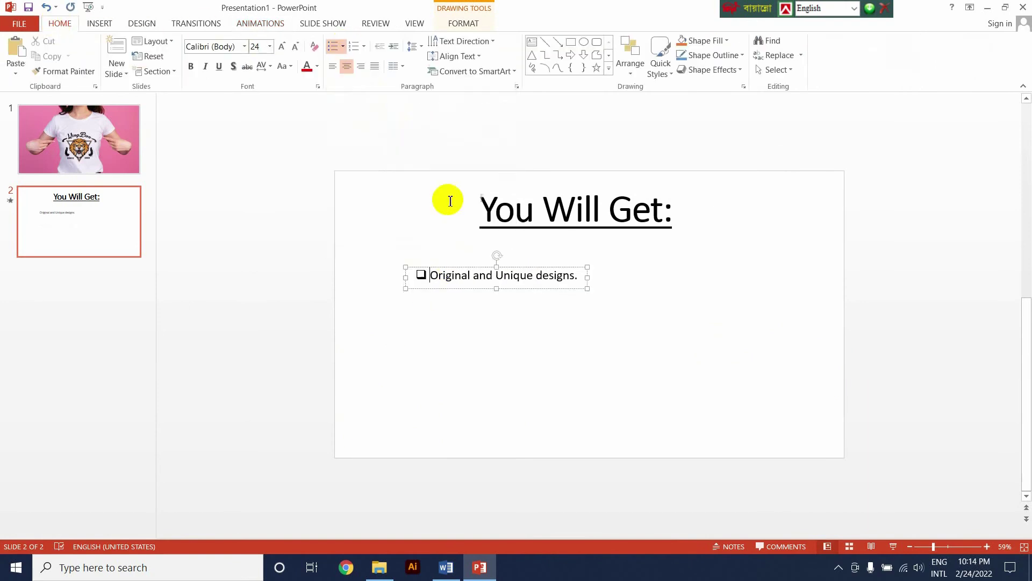
pyautogui.moveTo(569, 275)
pyautogui.mouseDown()
pyautogui.moveTo(564, 264)
pyautogui.moveTo(639, 268)
pyautogui.mouseUp()
# Step: Set the bulleted line to 28 pt, left-aligned under the title
pyautogui.tripleClick(599, 266)
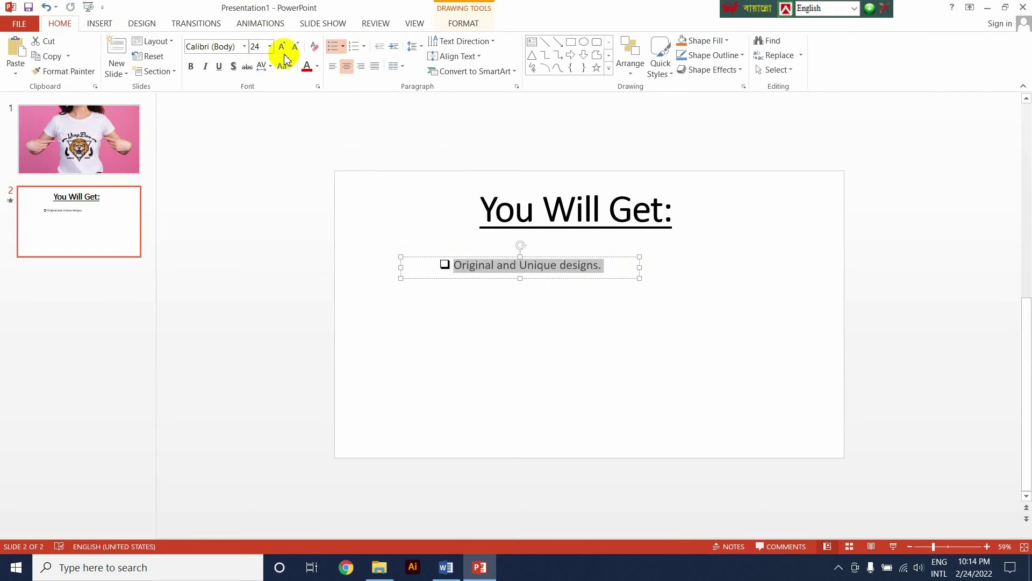
pyautogui.click(283, 47)
pyautogui.click(281, 46)
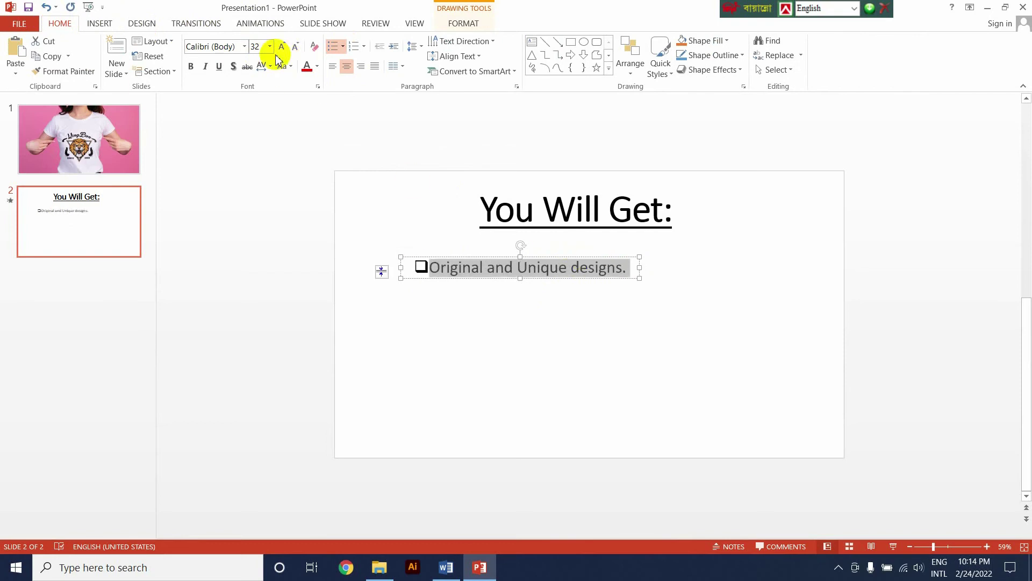
pyautogui.click(607, 265)
pyautogui.tripleClick(618, 268)
pyautogui.click(295, 47)
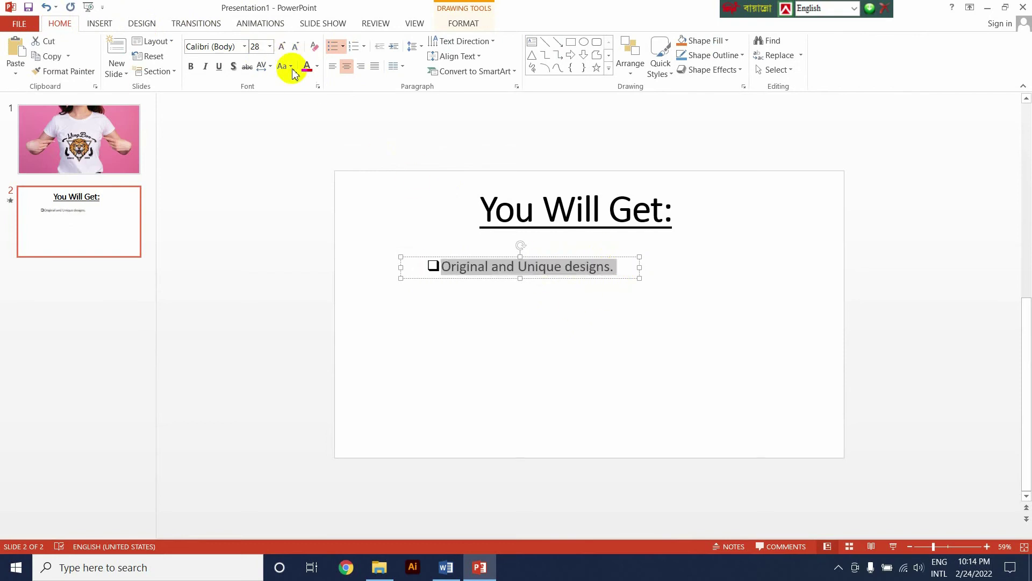
pyautogui.click(333, 66)
pyautogui.moveTo(574, 265); pyautogui.dragTo(553, 265)
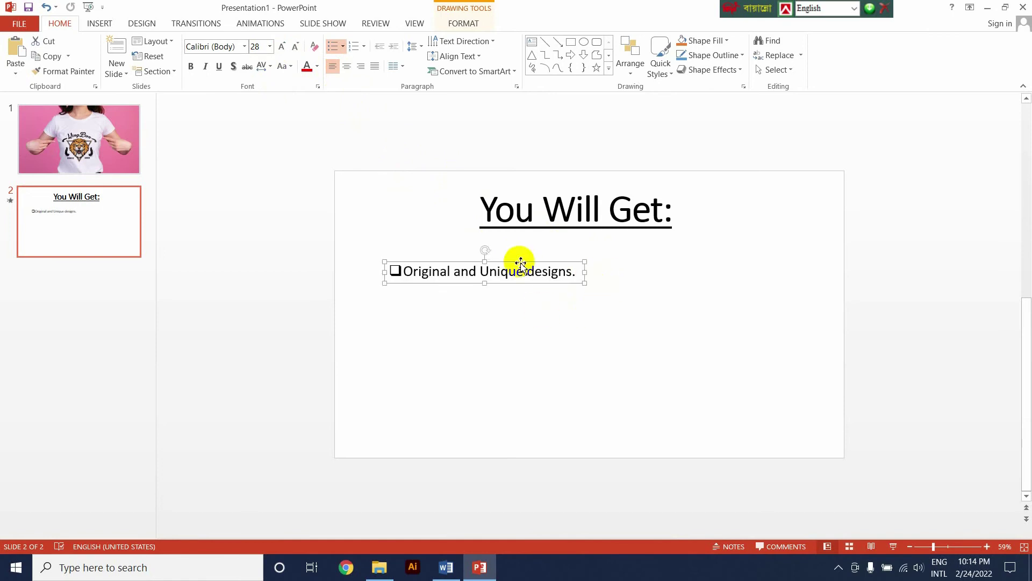
# Step: Duplicate the bullet line and replace its text with 'Unlimited Revisions' from Word
pyautogui.moveTo(522, 278); pyautogui.dragTo(522, 293)
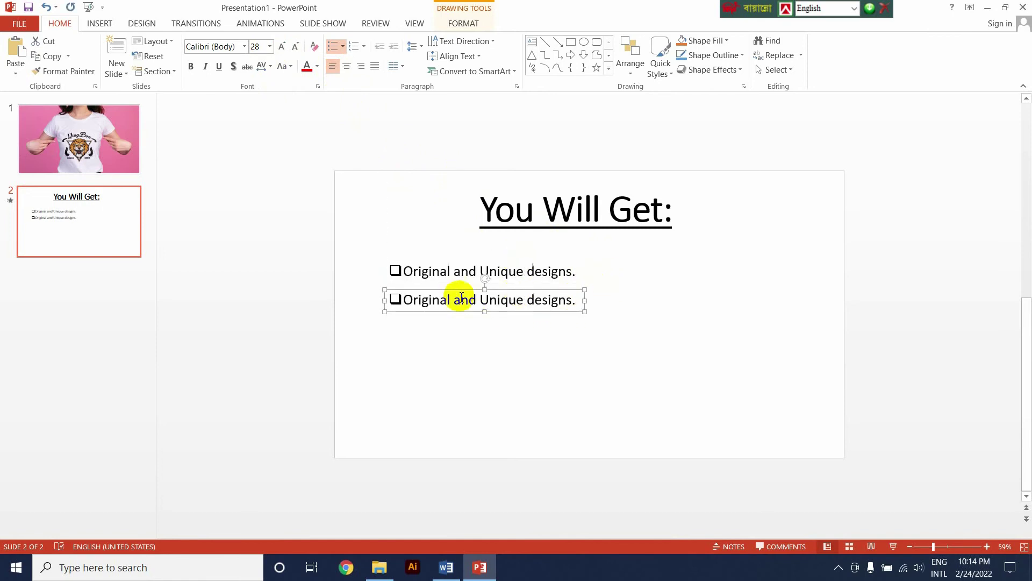
pyautogui.click(457, 564)
pyautogui.moveTo(497, 370); pyautogui.dragTo(293, 370)
pyautogui.hotkey('ctrl', 'c')
pyautogui.hotkey('alt', 'Tab')
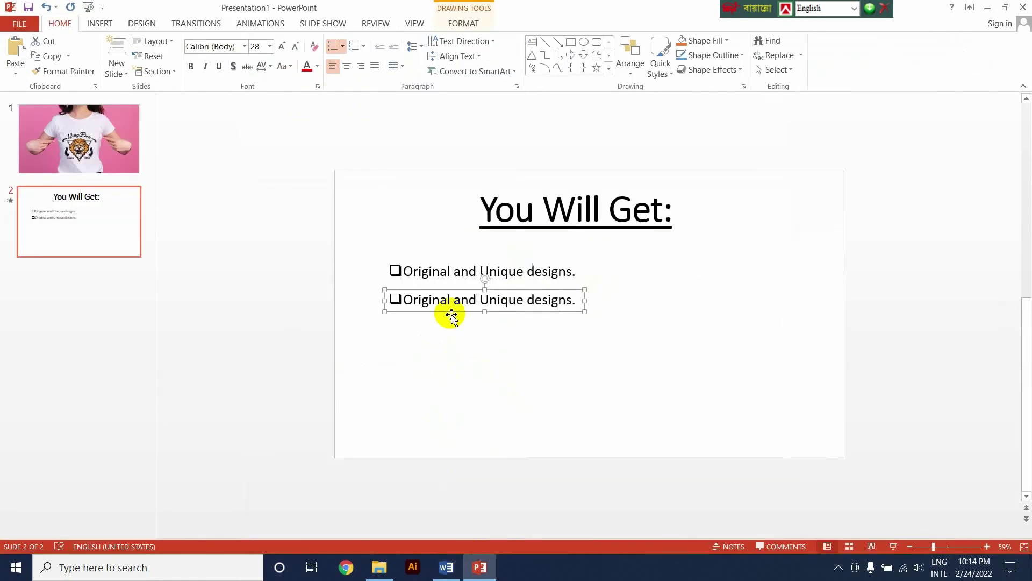
pyautogui.click(403, 270)
pyautogui.moveTo(403, 299); pyautogui.dragTo(464, 306)
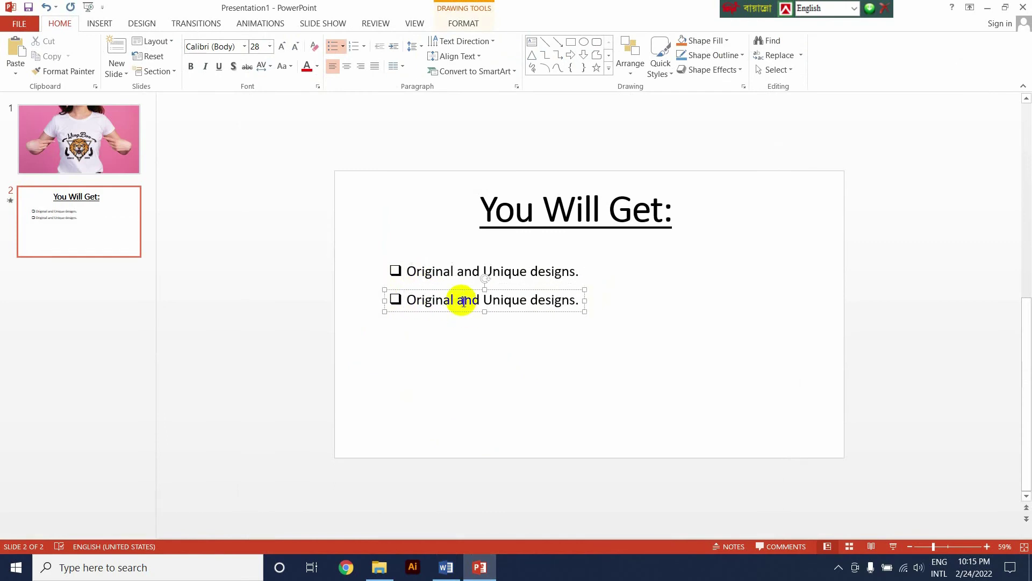
pyautogui.hotkey('ctrl', 'v')
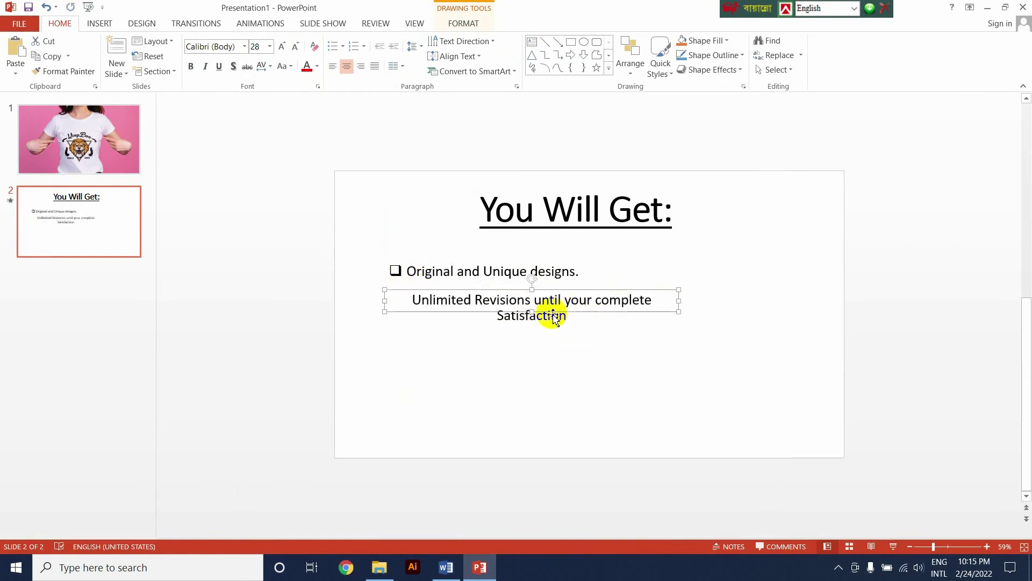
# Step: Widen, left-align and hollow-square-bullet the Unlimited Revisions line, then move both lines up
pyautogui.moveTo(678, 300); pyautogui.dragTo(757, 299)
pyautogui.hotkey('ctrl', 'l')
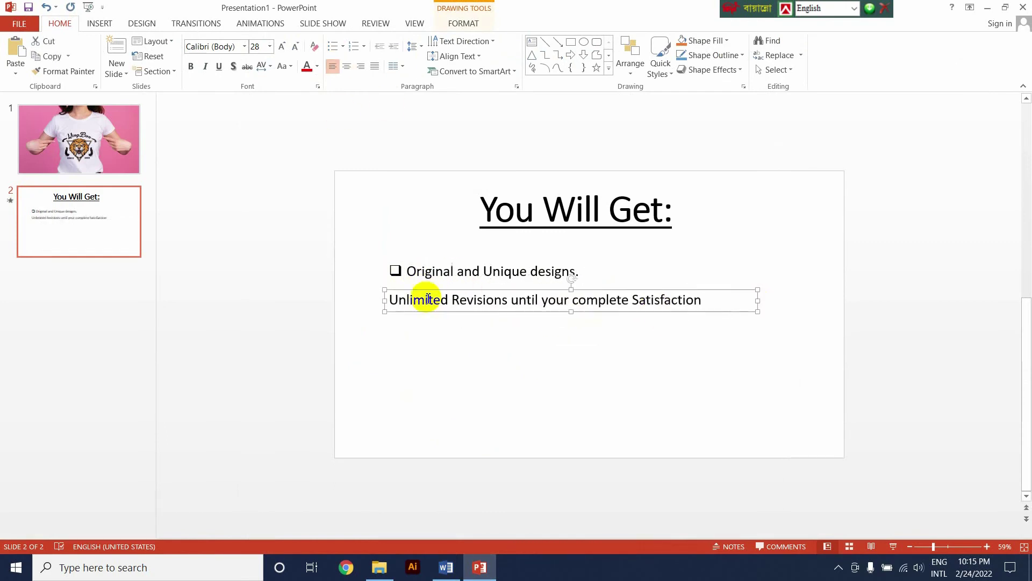
pyautogui.click(407, 300)
pyautogui.click(342, 46)
pyautogui.click(403, 132)
pyautogui.click(500, 325)
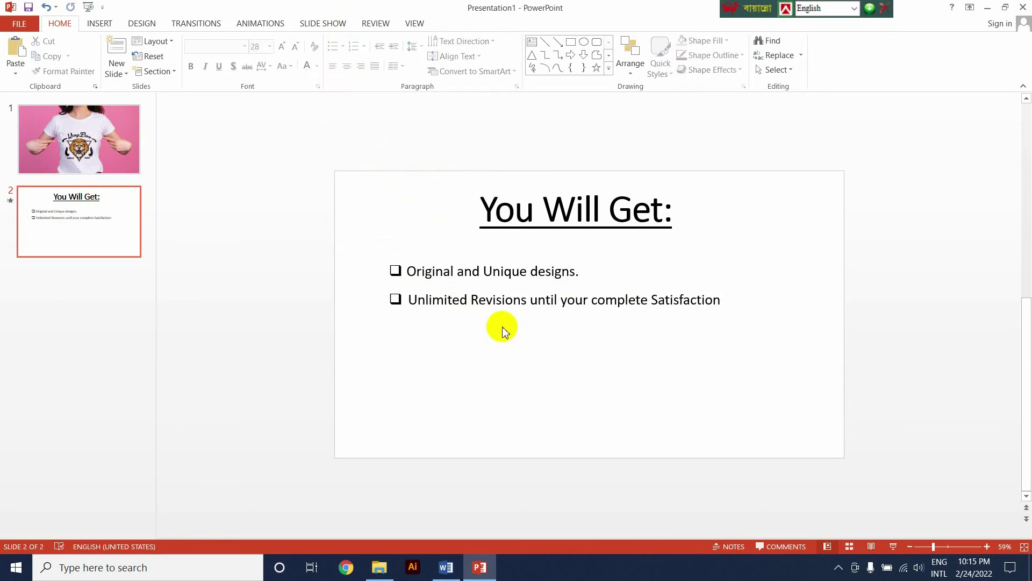
pyautogui.click(489, 281)
pyautogui.keyDown('shift'); pyautogui.click(491, 272); pyautogui.keyUp('shift')
pyautogui.moveTo(583, 288); pyautogui.dragTo(583, 273)
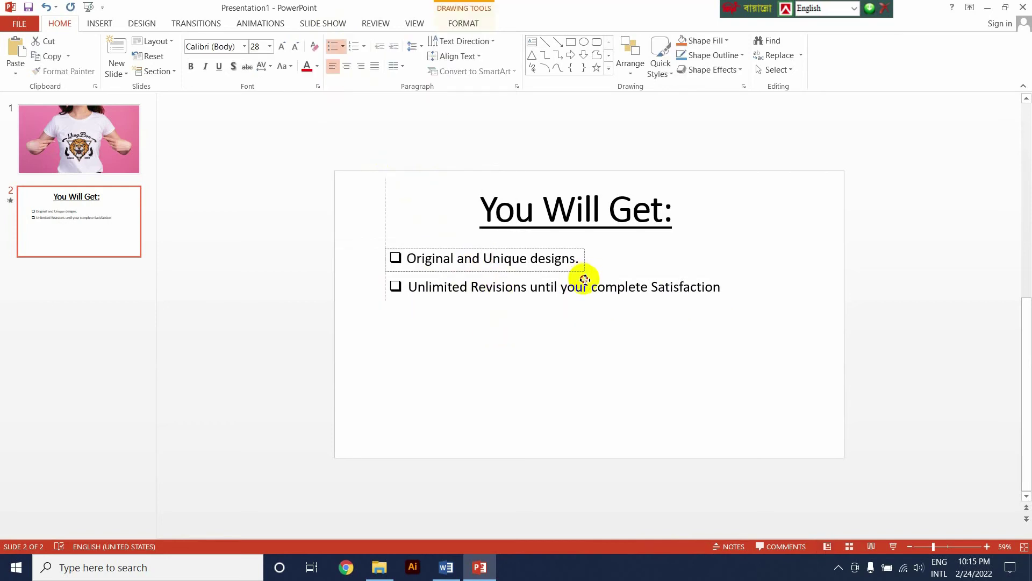
# Step: Add a bulleted, left-aligned 'High Resolution Designs (300 DPI / 4500x5400 pixels)' line below
pyautogui.moveTo(519, 288); pyautogui.dragTo(530, 337)
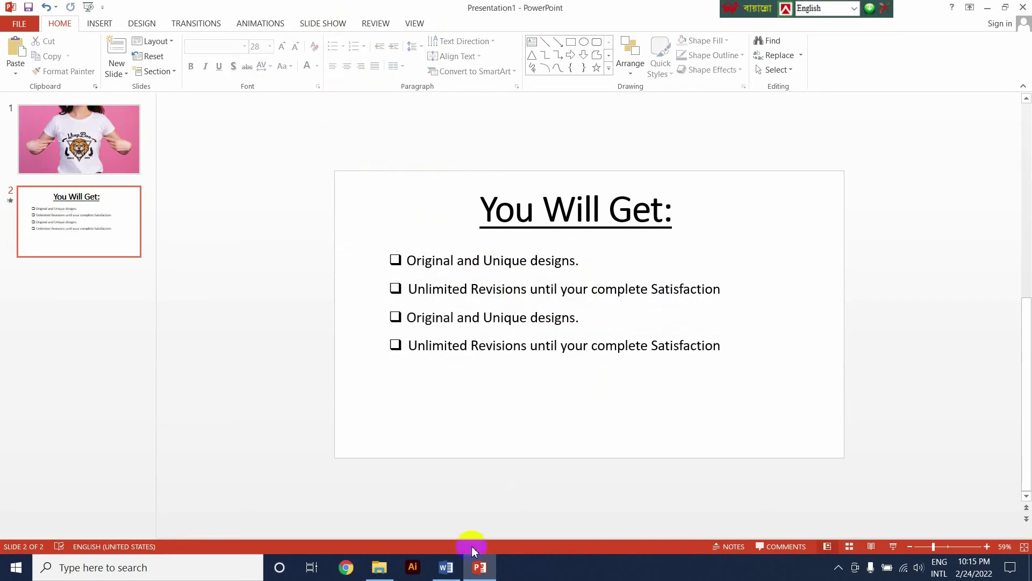
pyautogui.click(446, 567)
pyautogui.click(293, 388)
pyautogui.hotkey('ctrl', 'c')
pyautogui.click(479, 567)
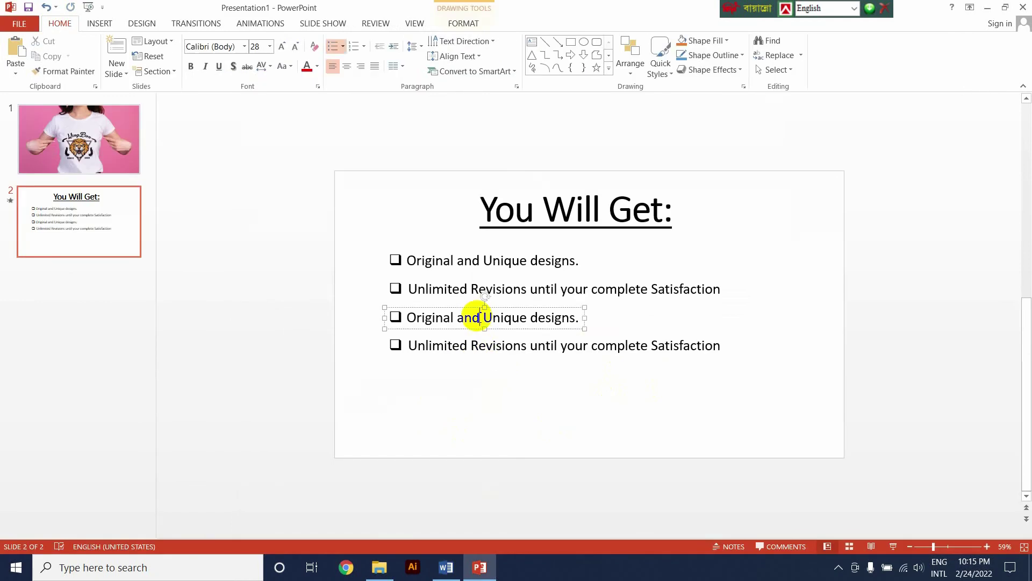
pyautogui.tripleClick(472, 316)
pyautogui.hotkey('ctrl', 'v')
pyautogui.moveTo(584, 317); pyautogui.dragTo(733, 313)
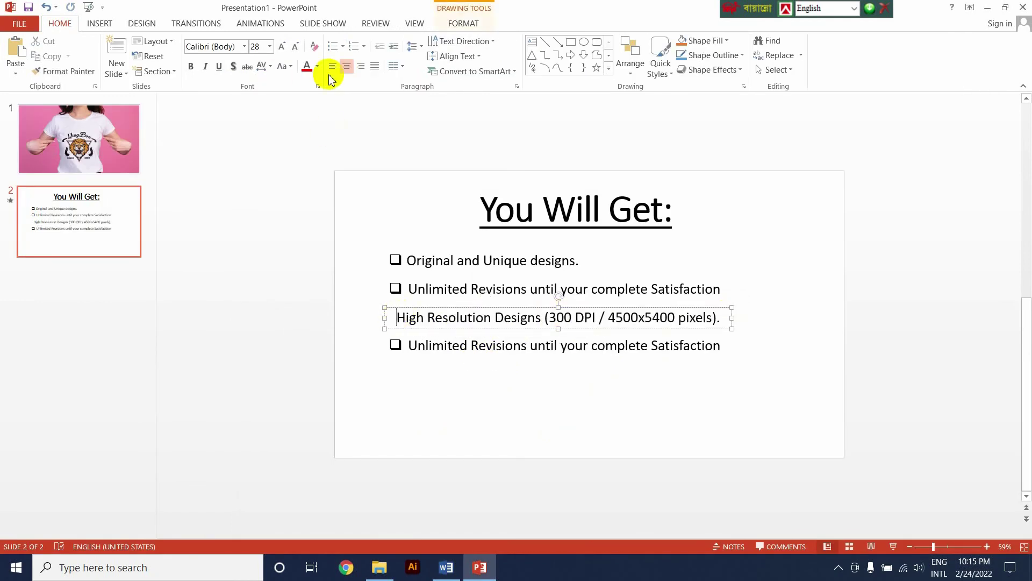
pyautogui.click(333, 47)
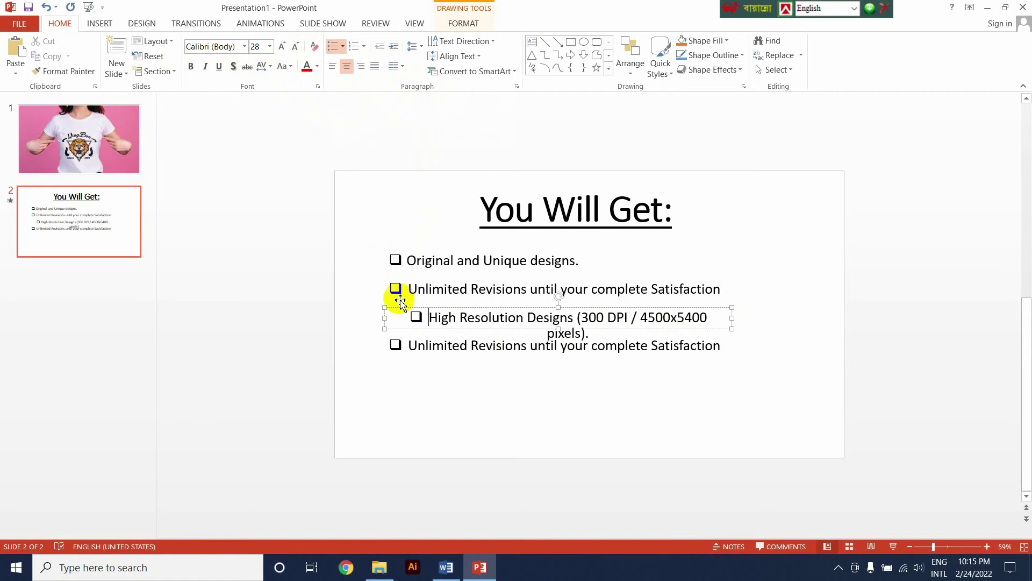
pyautogui.tripleClick(432, 319)
pyautogui.click(332, 66)
pyautogui.moveTo(732, 317); pyautogui.dragTo(754, 317)
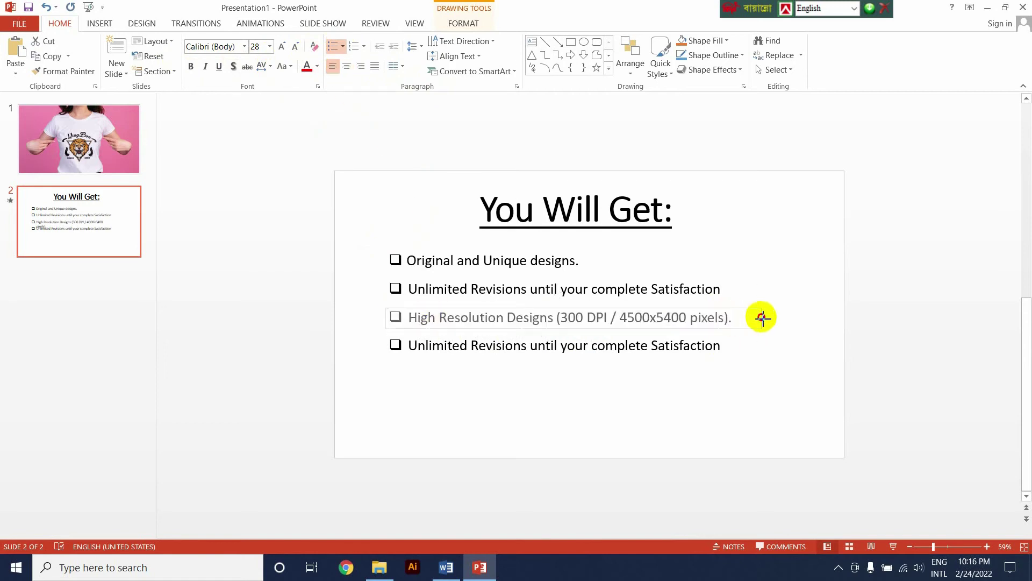
# Step: Replace the fourth bullet's text with 'Transparent PNG + JPG' from the Word notes
pyautogui.click(597, 347)
pyautogui.click(446, 567)
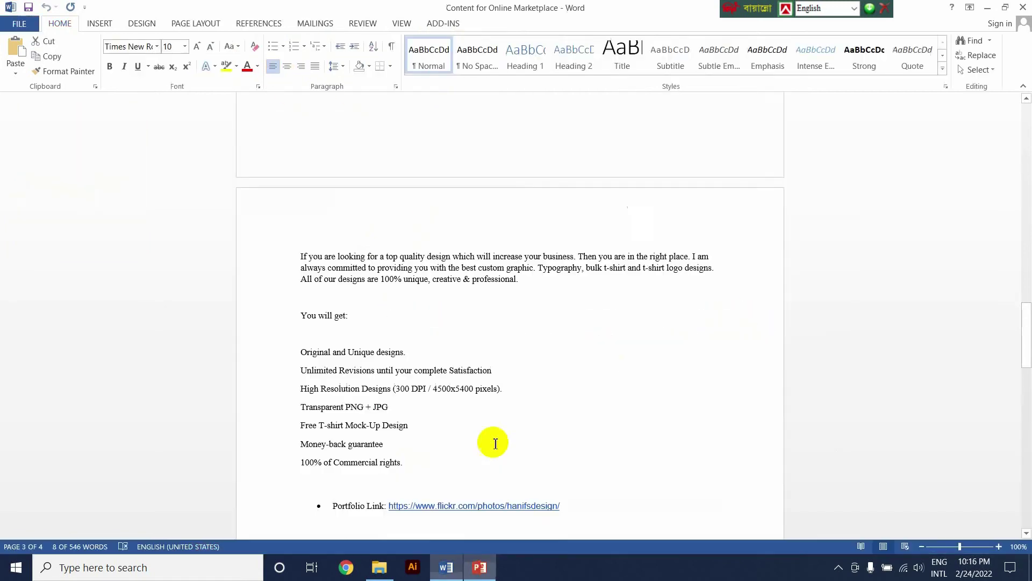
pyautogui.scroll(-1, 491, 441)
pyautogui.click(295, 374)
pyautogui.click(480, 567)
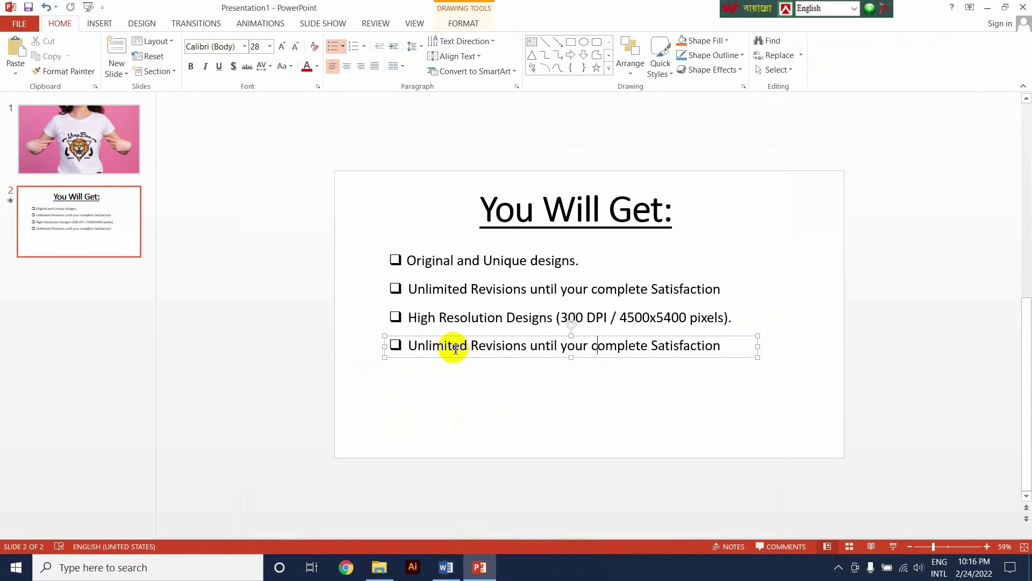
pyautogui.moveTo(420, 350); pyautogui.dragTo(727, 369)
pyautogui.hotkey('ctrl', 'v')
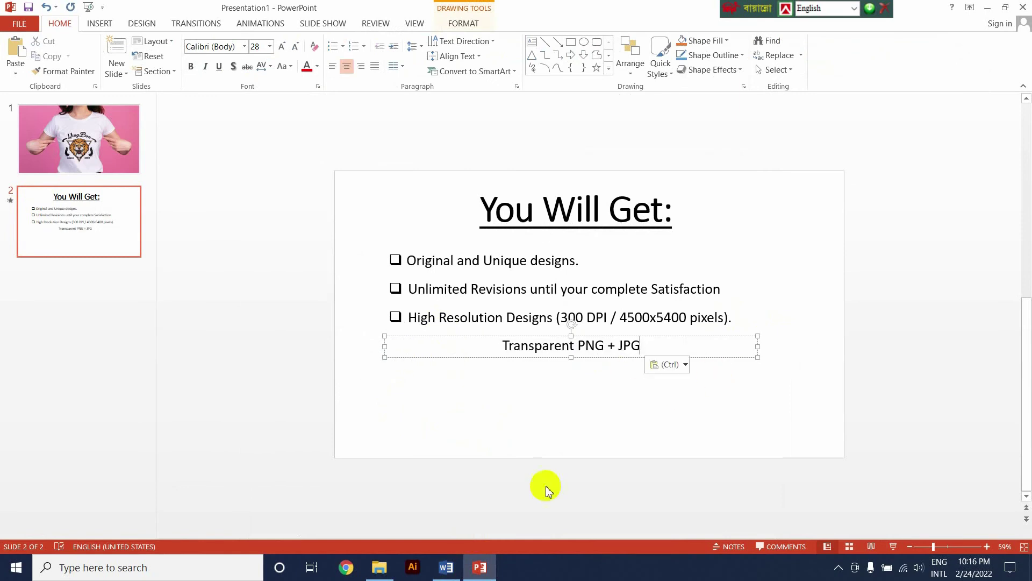
pyautogui.write('and')
# Step: Append 'and Free T-shirt Mock-Up Design', restoring the checkbox bullet and left alignment
pyautogui.click(445, 567)
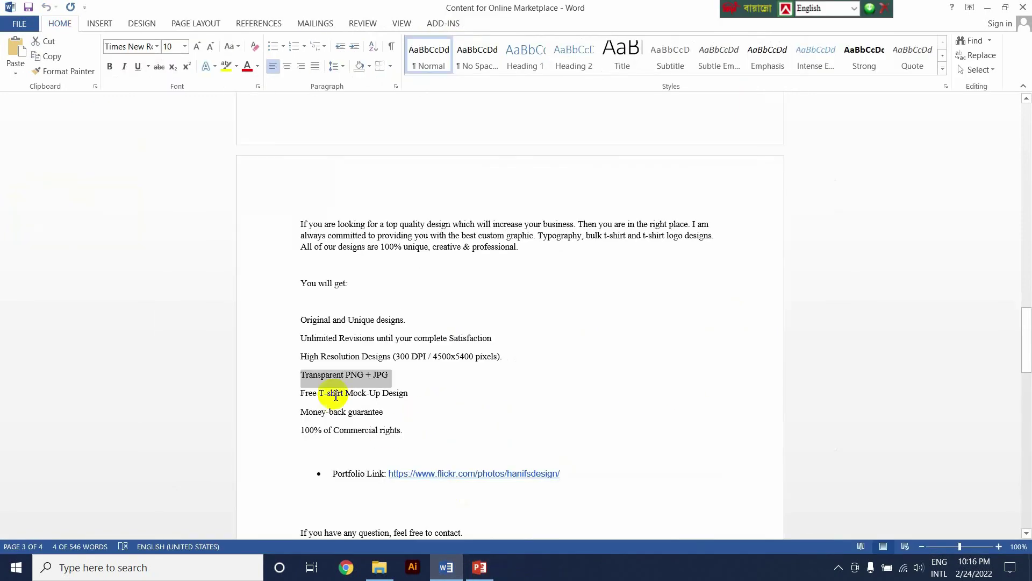
pyautogui.moveTo(300, 393); pyautogui.dragTo(409, 393)
pyautogui.hotkey('ctrl', 'c')
pyautogui.click(480, 567)
pyautogui.write('d')
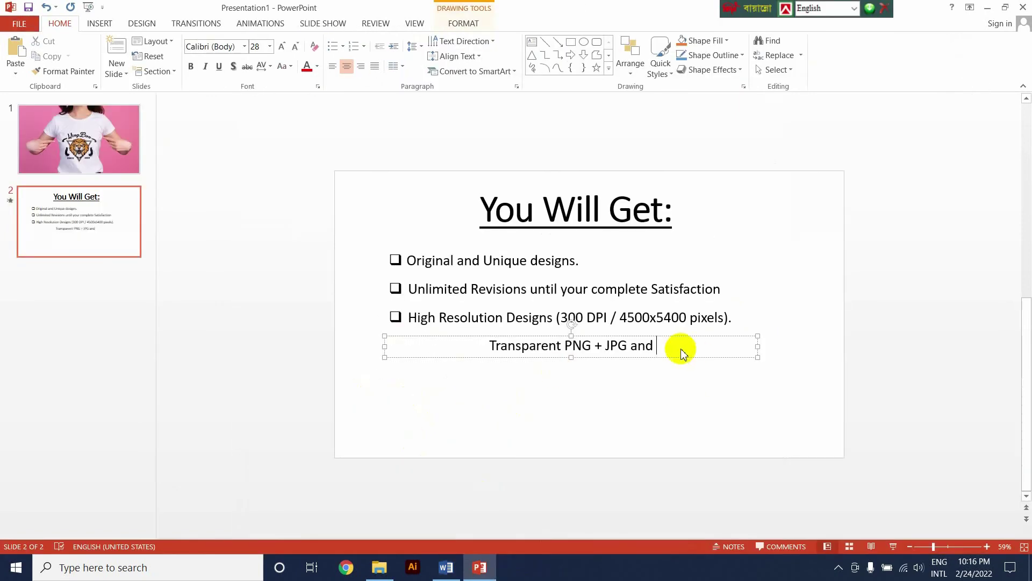
pyautogui.hotkey('ctrl', 'v')
pyautogui.click(344, 47)
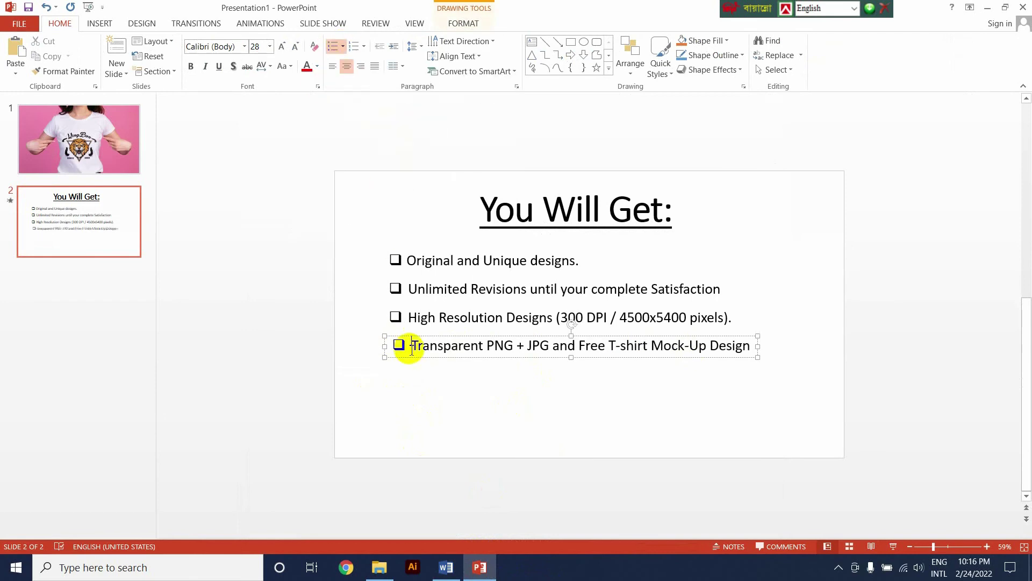
pyautogui.click(332, 66)
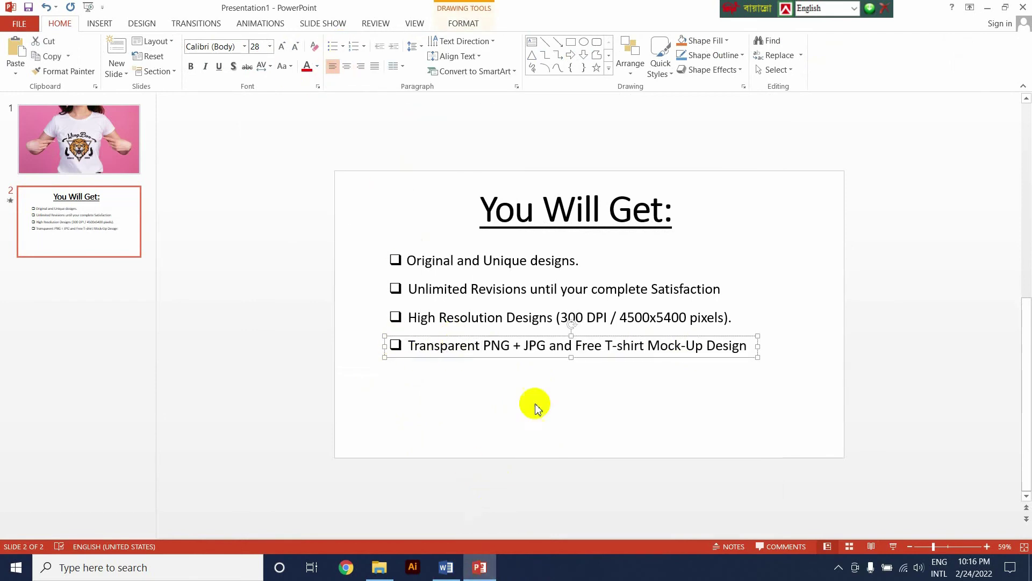
# Step: Duplicate the fourth line and fill it with 'Money-back guarantee' from Word
pyautogui.moveTo(553, 361); pyautogui.dragTo(554, 387)
pyautogui.click(446, 568)
pyautogui.moveTo(386, 412); pyautogui.dragTo(301, 413)
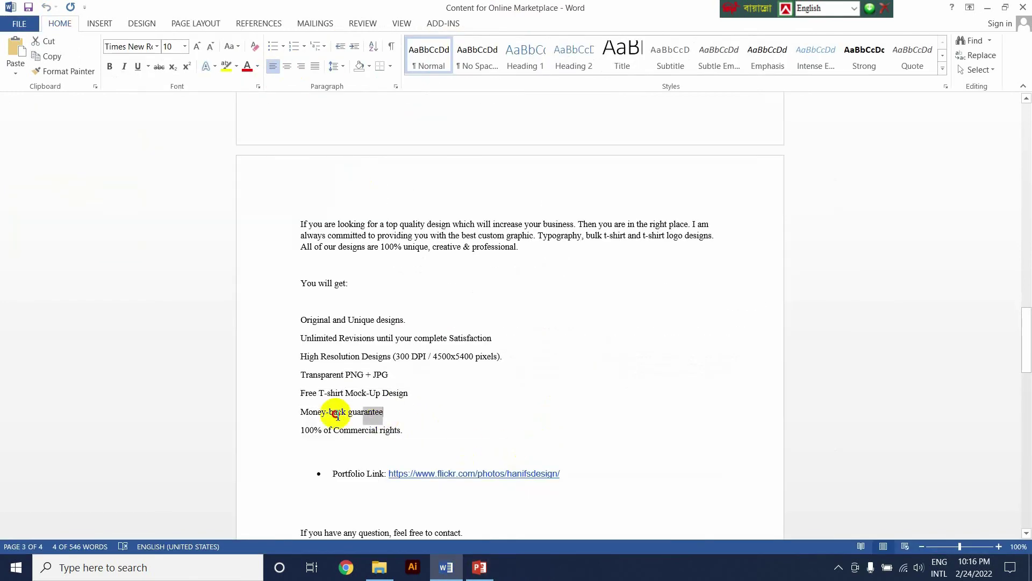
pyautogui.hotkey('ctrl', 'c')
pyautogui.click(480, 567)
pyautogui.moveTo(409, 373); pyautogui.dragTo(753, 377)
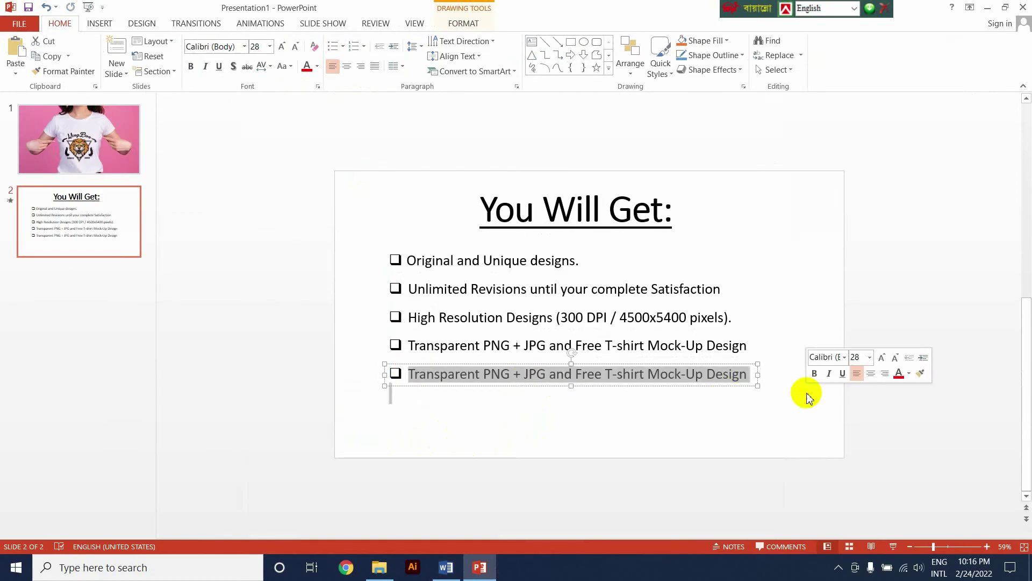
pyautogui.hotkey('ctrl', 'v')
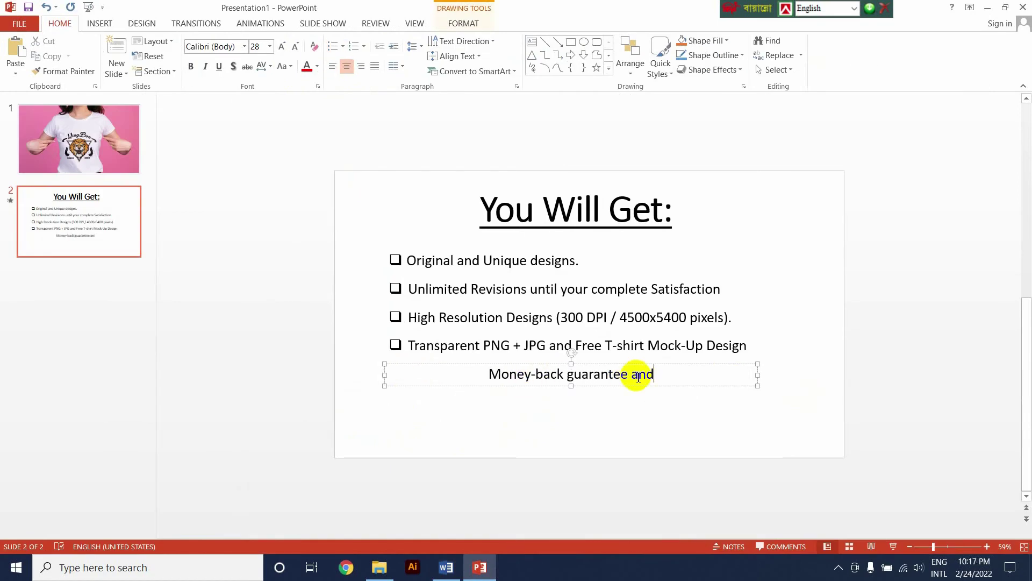
# Step: Append '100% of Commercial rights.' and give the fifth line a left-aligned checkbox bullet
pyautogui.click(446, 567)
pyautogui.moveTo(301, 431); pyautogui.dragTo(421, 433)
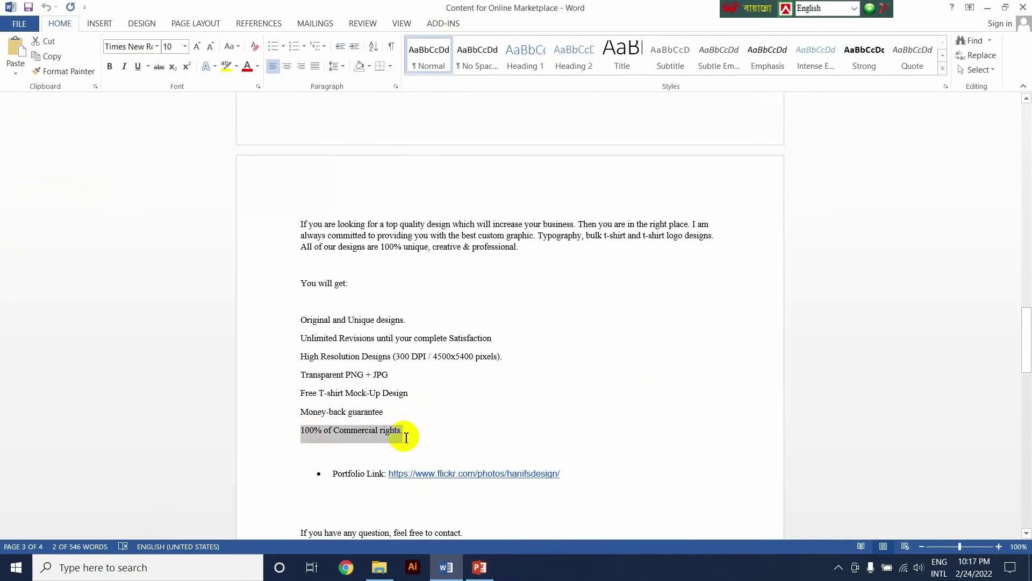
pyautogui.hotkey('ctrl', 'c')
pyautogui.click(479, 567)
pyautogui.hotkey('ctrl', 'v')
pyautogui.click(404, 374)
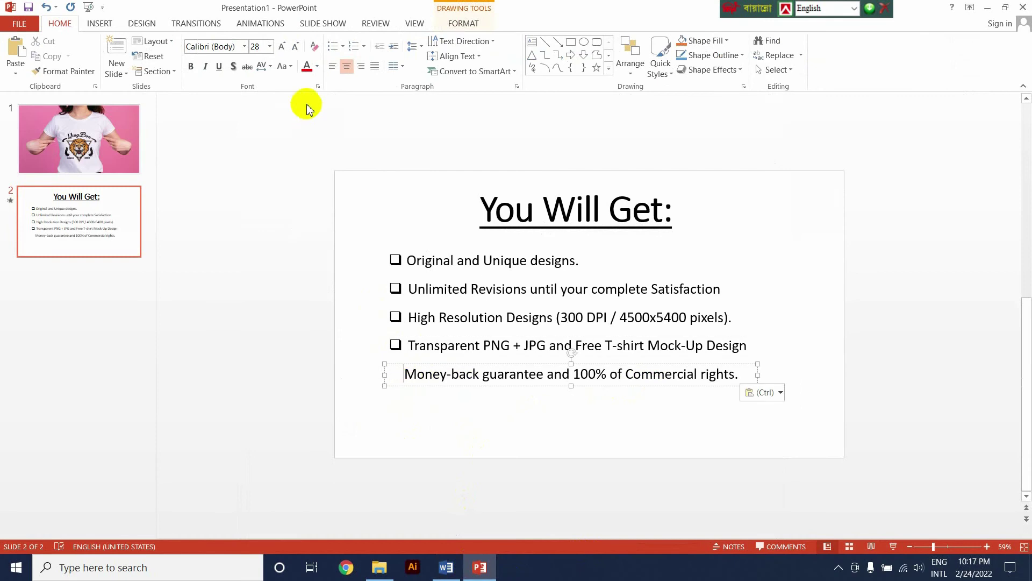
pyautogui.click(343, 46)
pyautogui.click(419, 151)
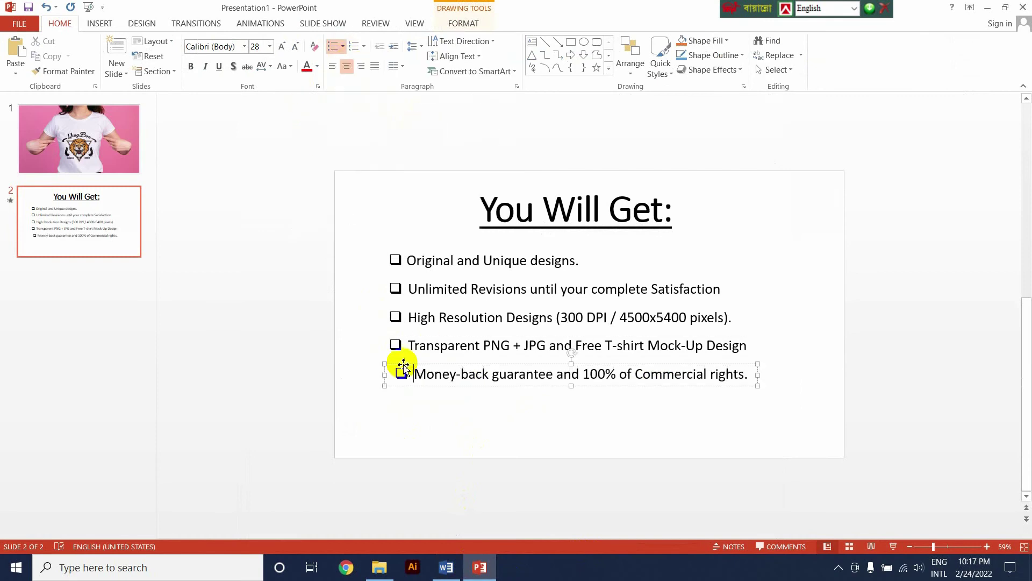
pyautogui.click(332, 65)
pyautogui.click(655, 291)
pyautogui.click(629, 345)
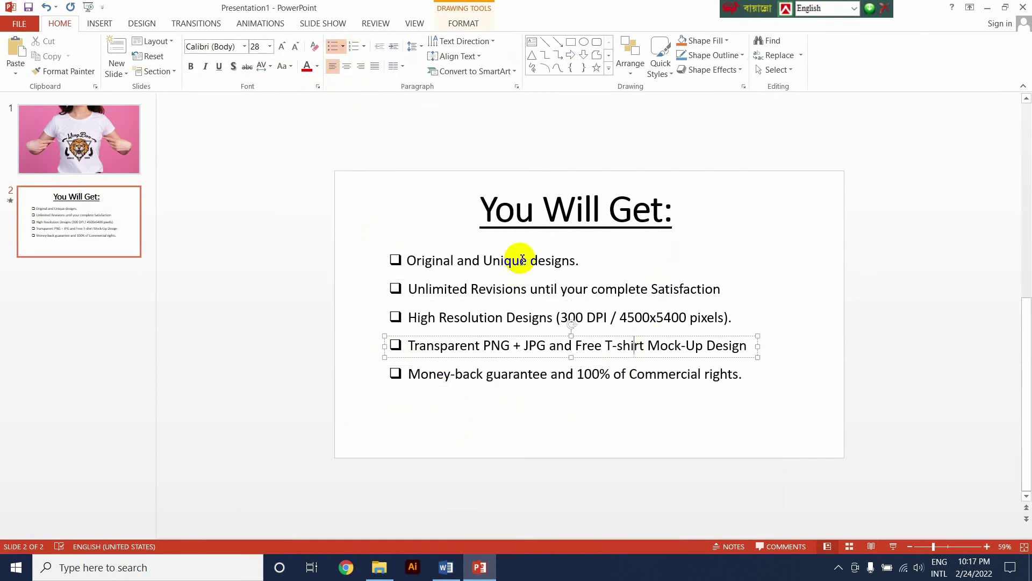
pyautogui.click(417, 260)
# Step: Give the first bullet and the Unlimited Revisions line Fly In entrance animations
pyautogui.click(247, 24)
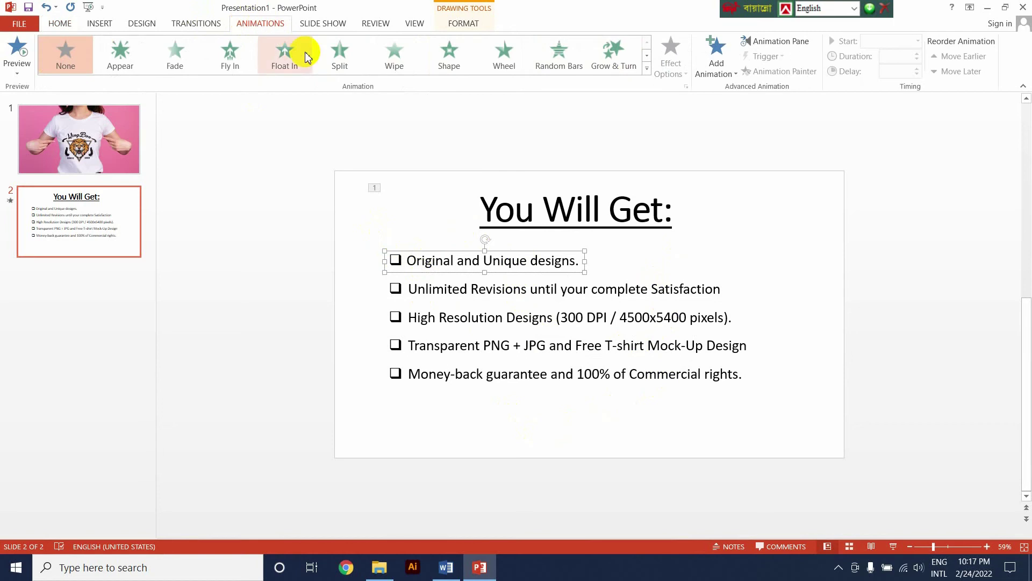
pyautogui.click(648, 76)
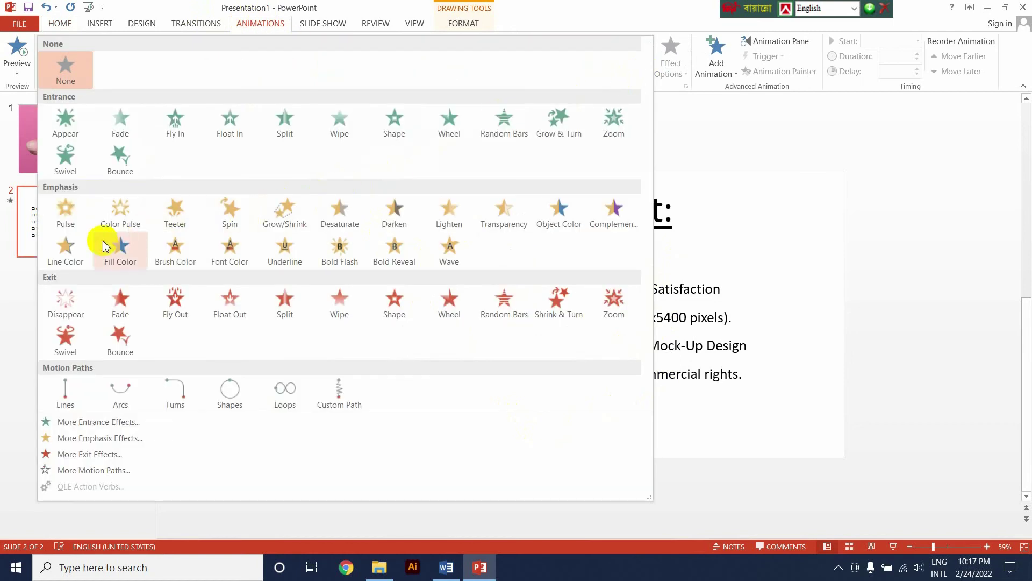
pyautogui.click(503, 302)
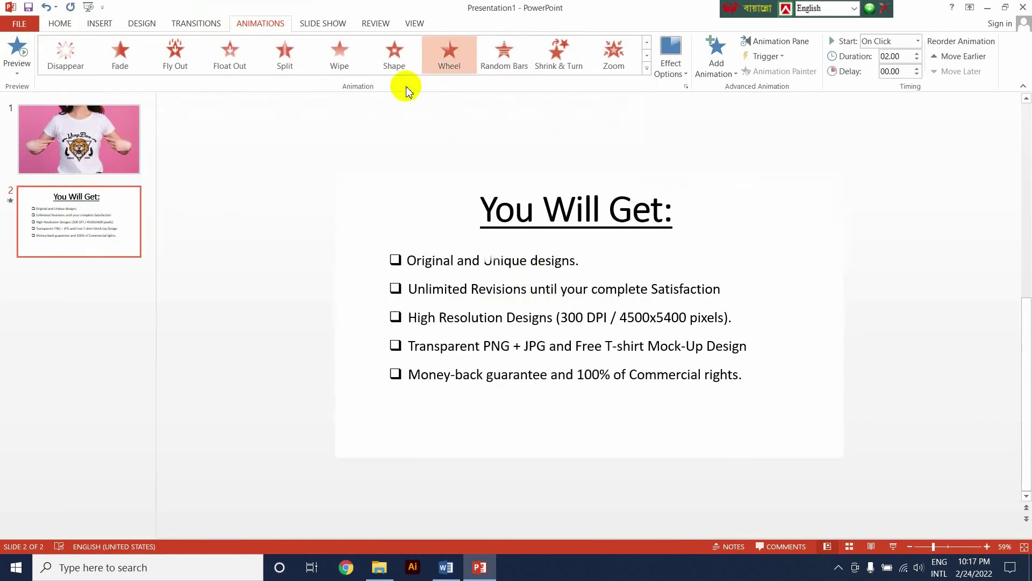
pyautogui.click(231, 56)
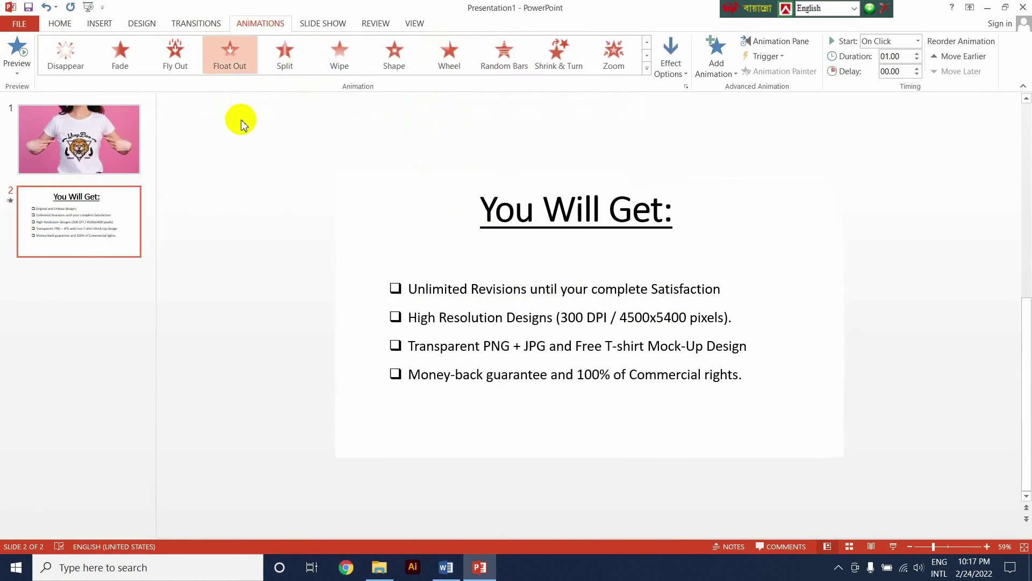
pyautogui.click(442, 295)
pyautogui.click(283, 54)
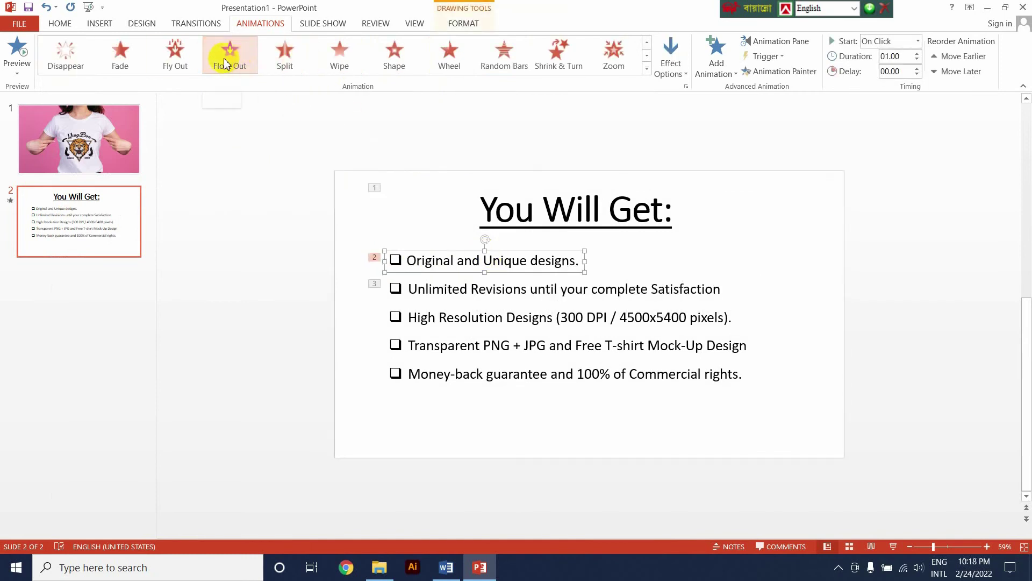
pyautogui.click(646, 68)
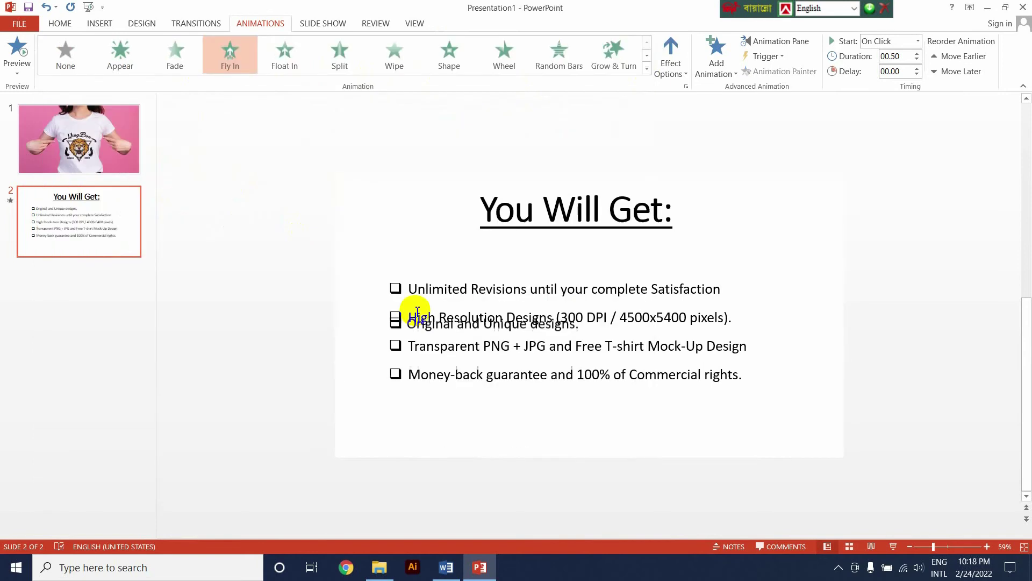
pyautogui.click(231, 54)
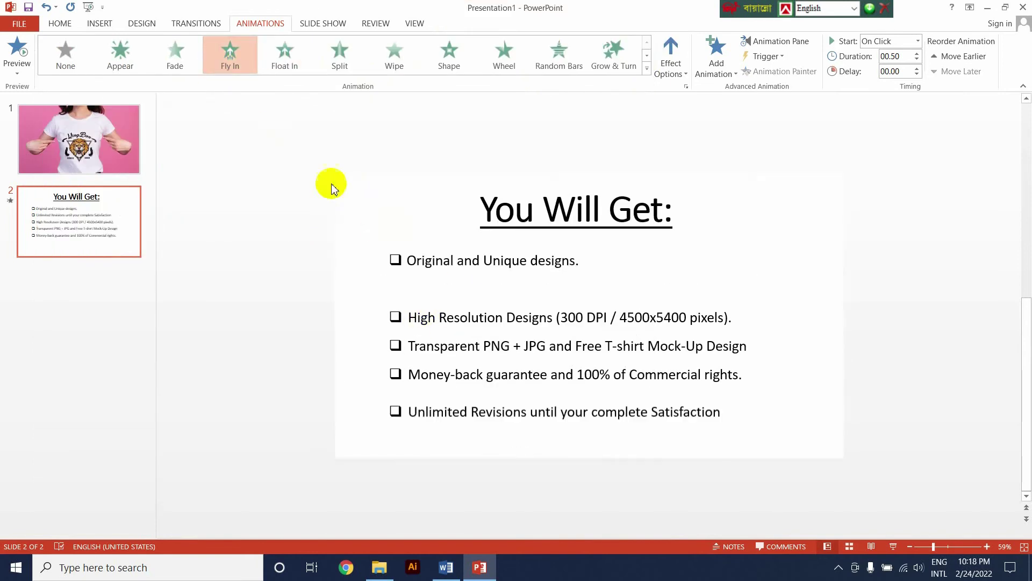
# Step: Apply Fly In to the High Resolution, Transparent PNG and Money-back guarantee lines
pyautogui.click(426, 318)
pyautogui.press('F4')
pyautogui.click(422, 345)
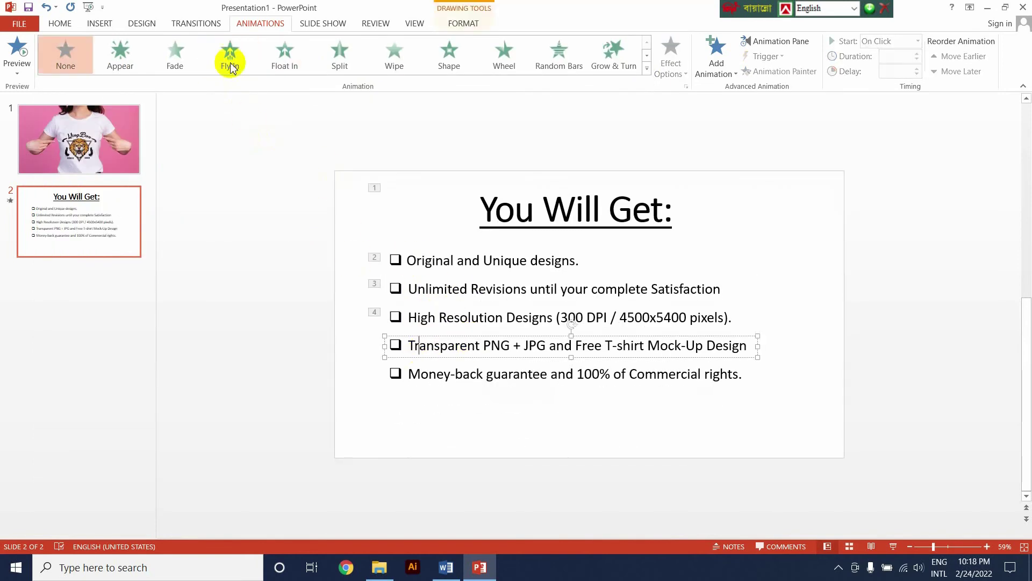
pyautogui.click(230, 54)
pyautogui.click(449, 374)
pyautogui.click(230, 54)
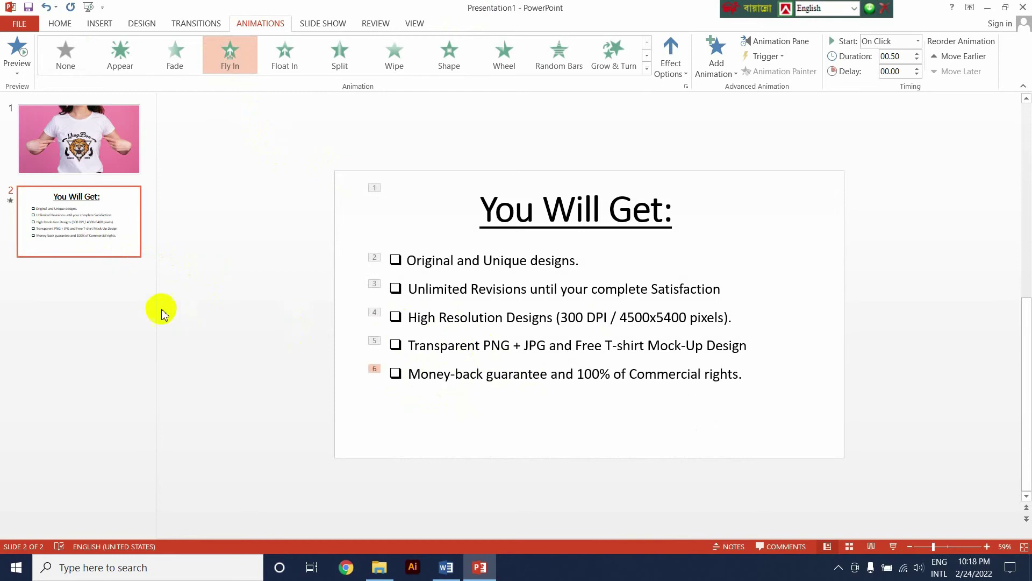
pyautogui.click(104, 272)
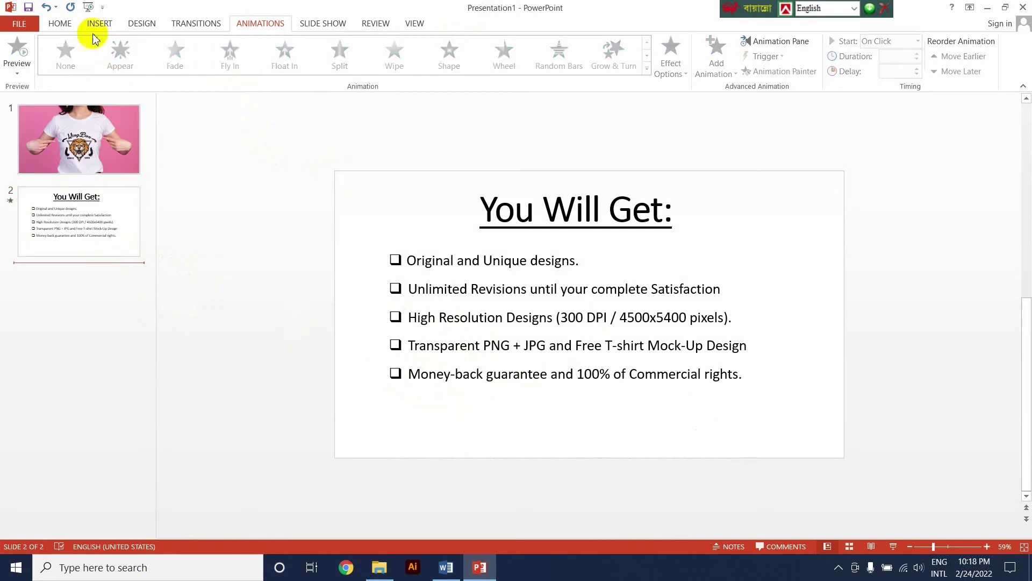
# Step: Insert an empty slide 3 from the New Slide layouts and open the T Shirt images folder
pyautogui.click(59, 23)
pyautogui.click(120, 71)
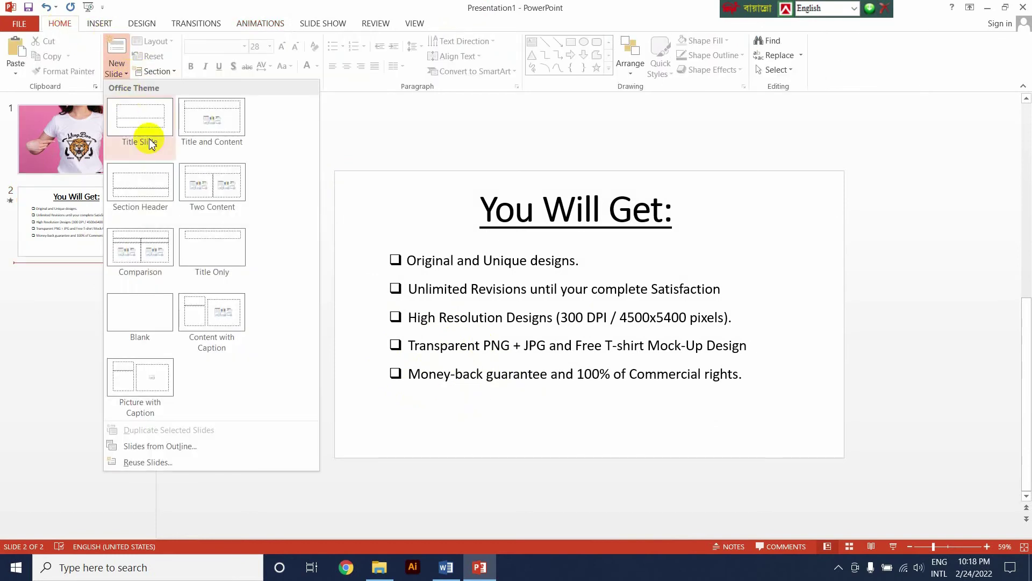
pyautogui.click(139, 309)
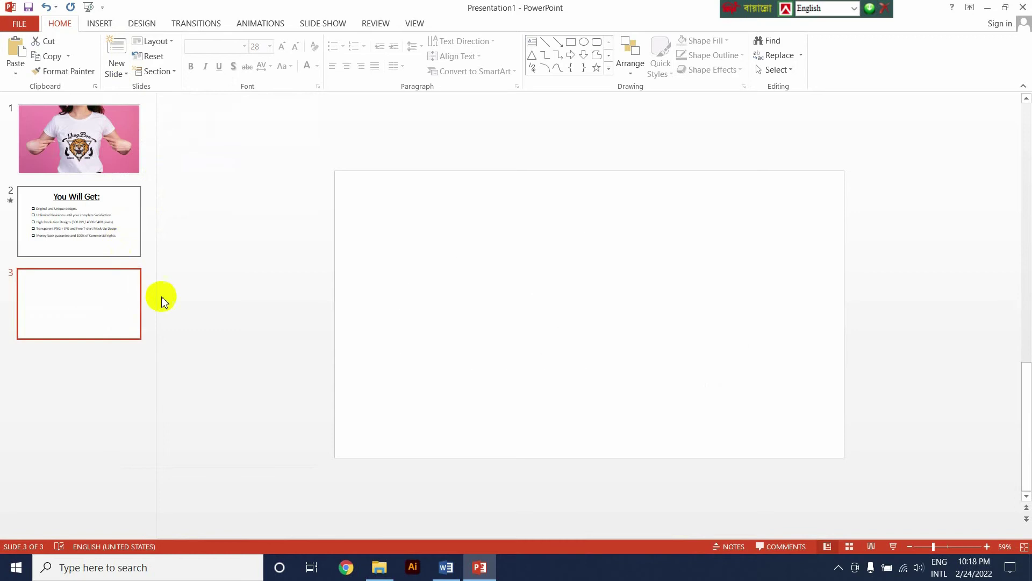
pyautogui.click(379, 567)
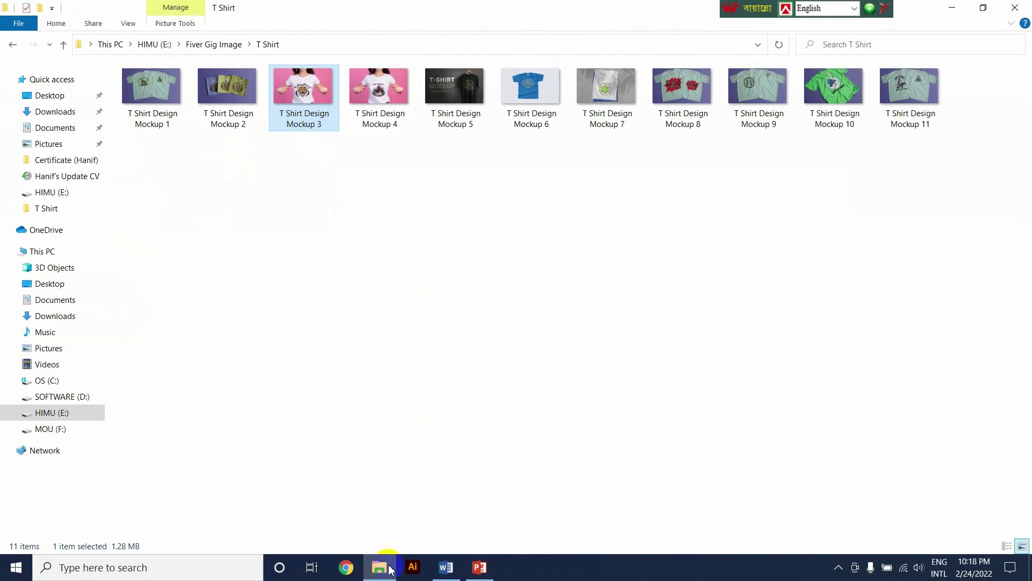
# Step: Drag T Shirt Design Mockup 2 onto slide 3 and stretch its corners to cover the slide
pyautogui.click(482, 567)
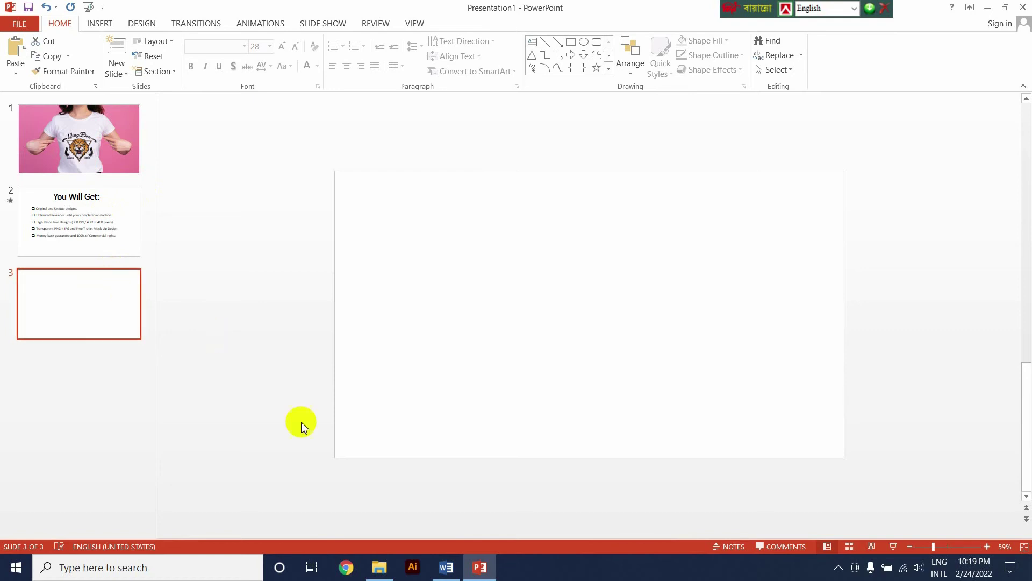
pyautogui.click(386, 572)
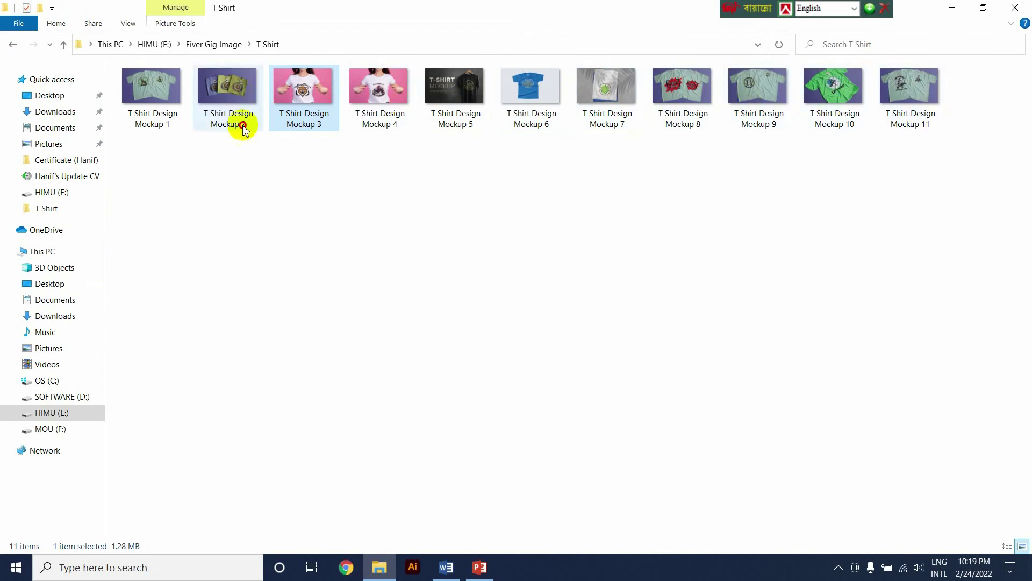
pyautogui.moveTo(234, 114)
pyautogui.mouseDown()
pyautogui.moveTo(486, 531)
pyautogui.moveTo(506, 266)
pyautogui.mouseUp()
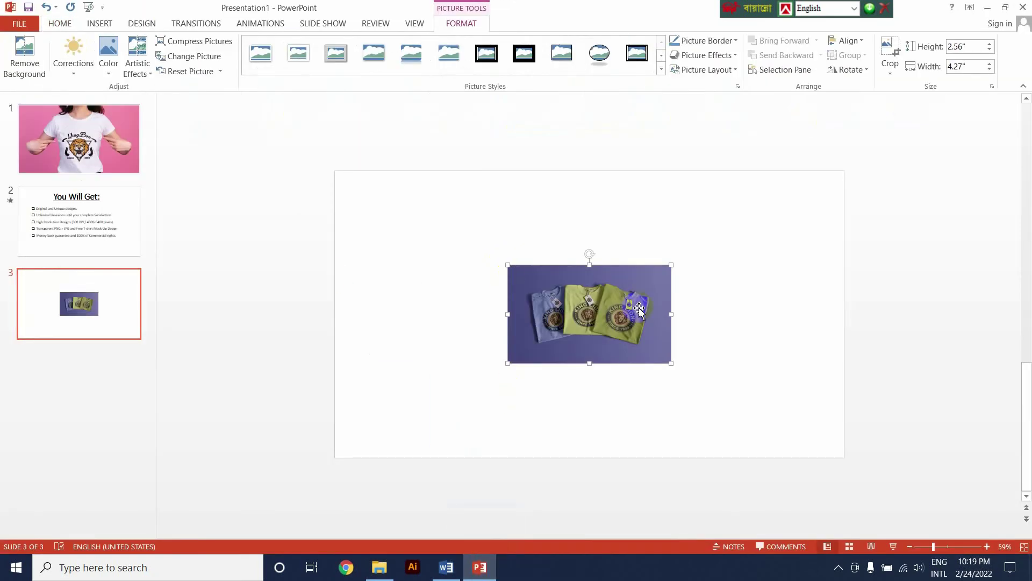
pyautogui.moveTo(671, 265); pyautogui.dragTo(844, 161)
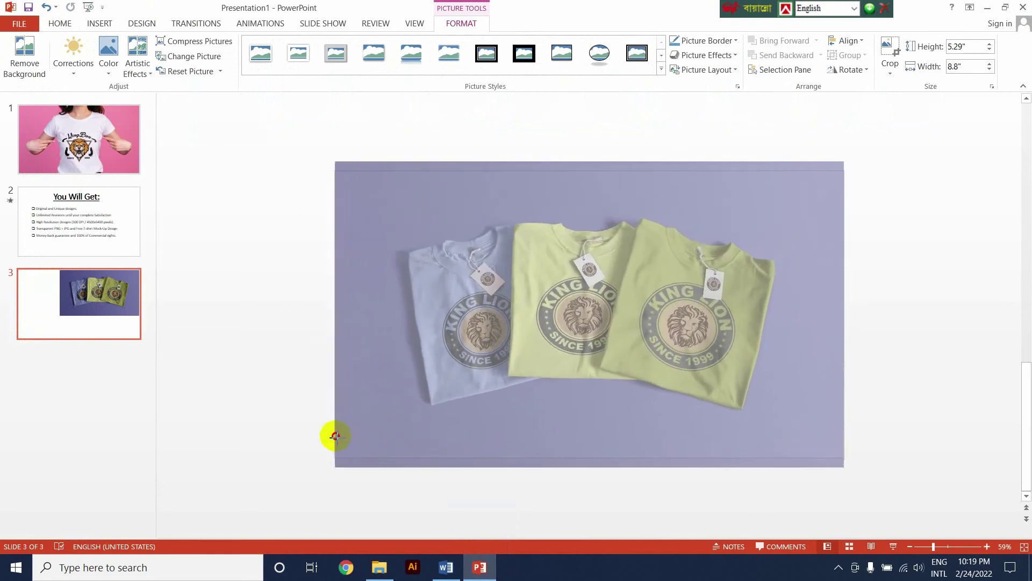
pyautogui.moveTo(507, 362); pyautogui.dragTo(335, 466)
pyautogui.moveTo(463, 403); pyautogui.dragTo(464, 402)
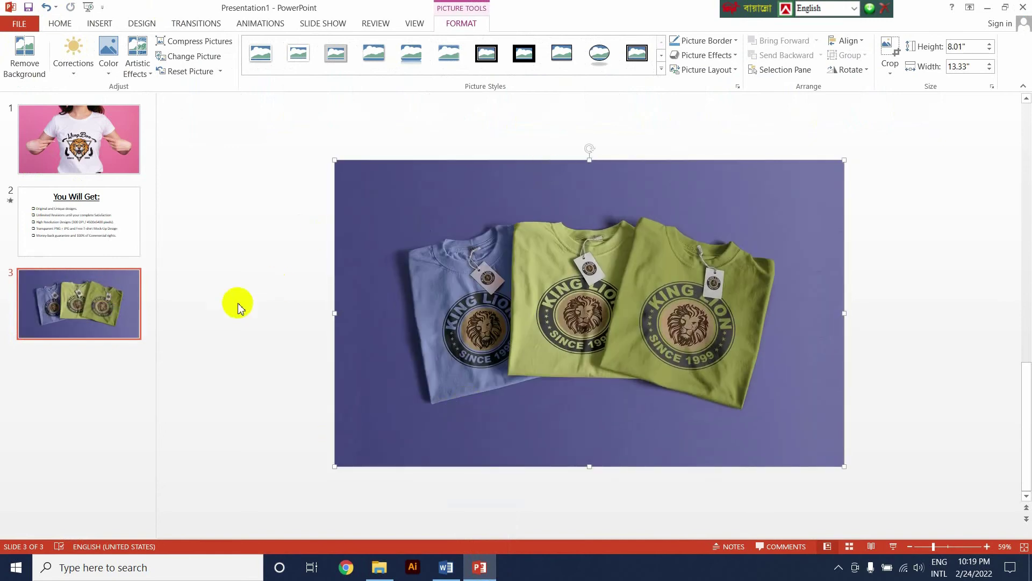
# Step: Add blank slide 4 and fill it with the green T Shirt Design Mockup 10 picture
pyautogui.click(94, 388)
pyautogui.click(117, 70)
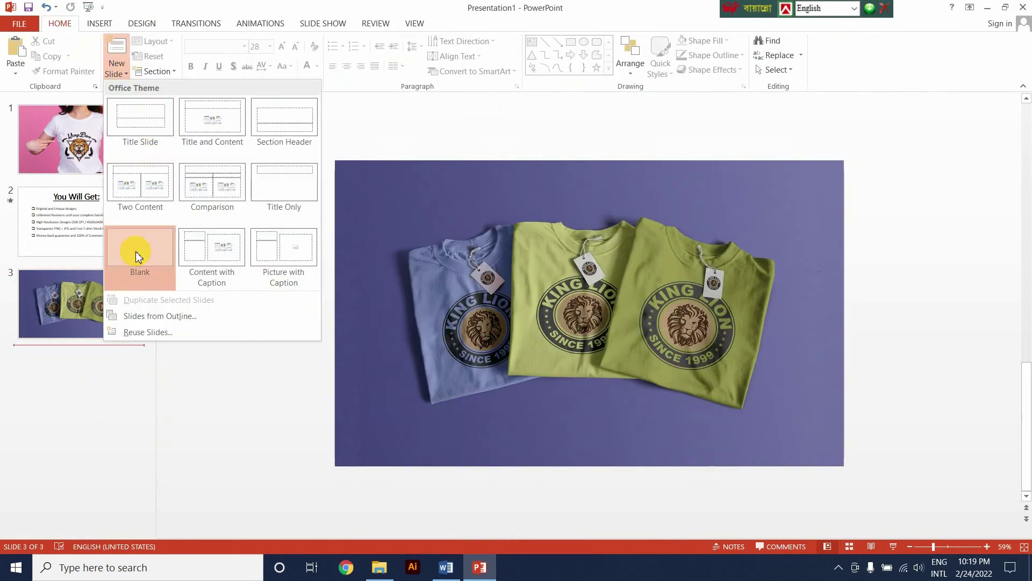
pyautogui.click(136, 255)
pyautogui.click(379, 566)
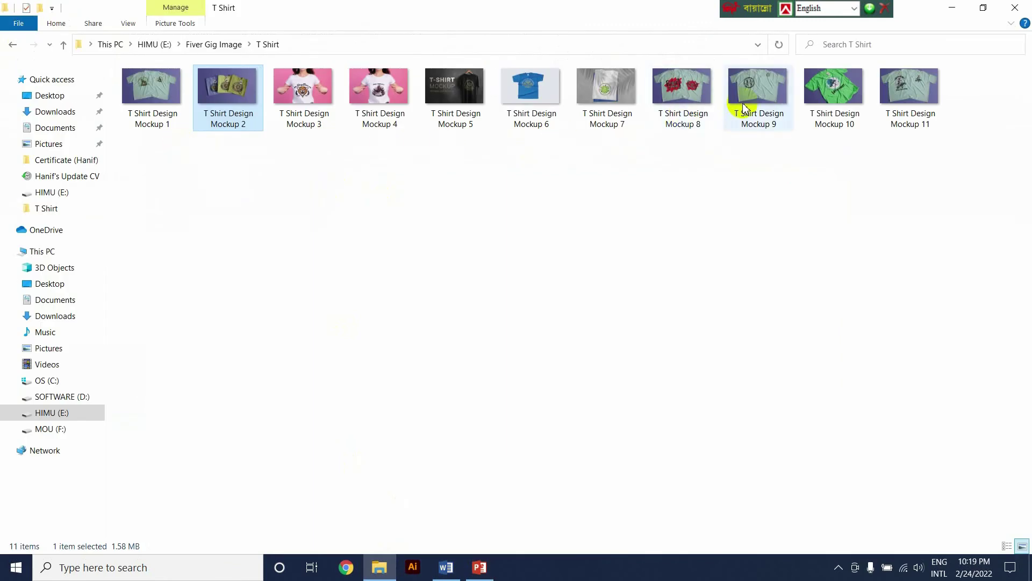
pyautogui.moveTo(834, 123)
pyautogui.mouseDown()
pyautogui.moveTo(487, 254)
pyautogui.moveTo(524, 279)
pyautogui.moveTo(334, 198)
pyautogui.mouseUp()
pyautogui.moveTo(671, 363); pyautogui.dragTo(841, 446)
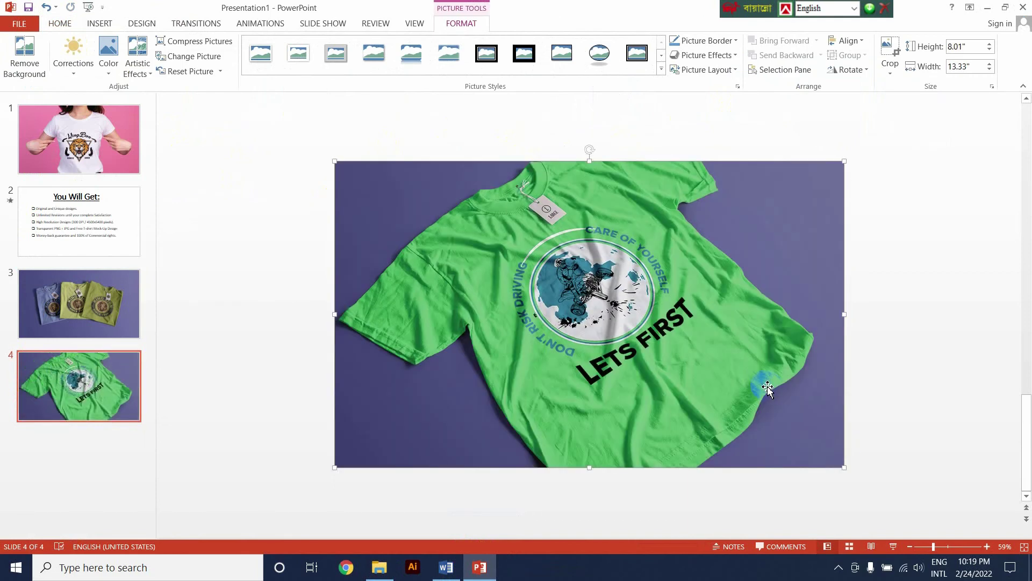
pyautogui.click(117, 387)
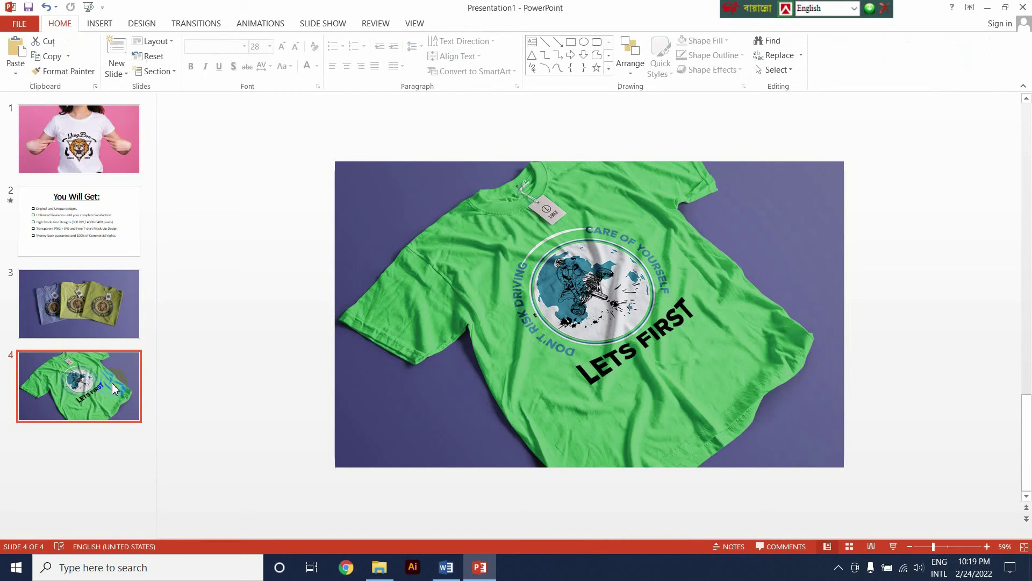
# Step: Add blank slide 5 and fill it with the mint T Shirt Design Mockup 1 picture
pyautogui.click(115, 69)
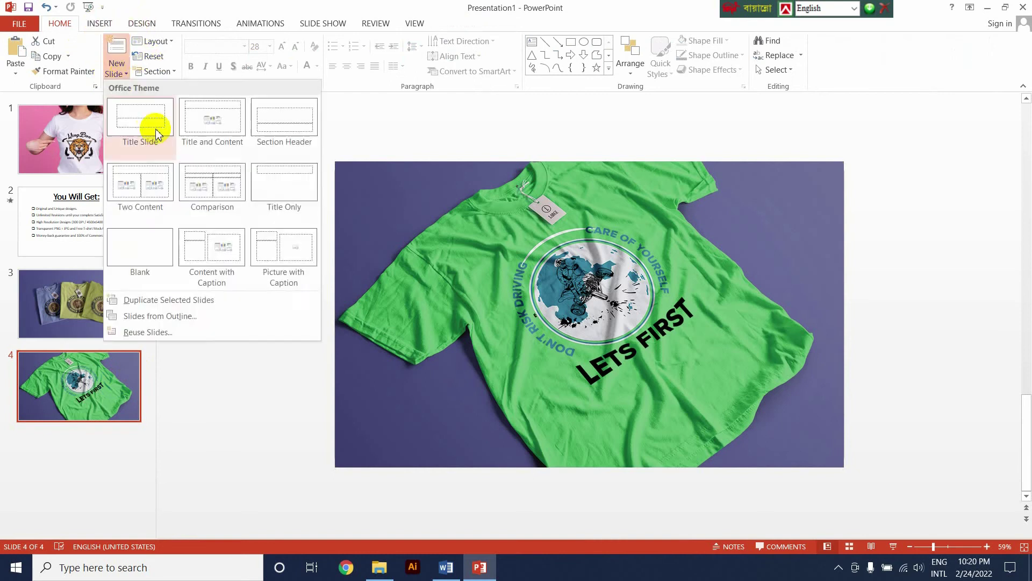
pyautogui.click(141, 248)
pyautogui.click(380, 568)
pyautogui.moveTo(153, 94); pyautogui.dragTo(520, 333)
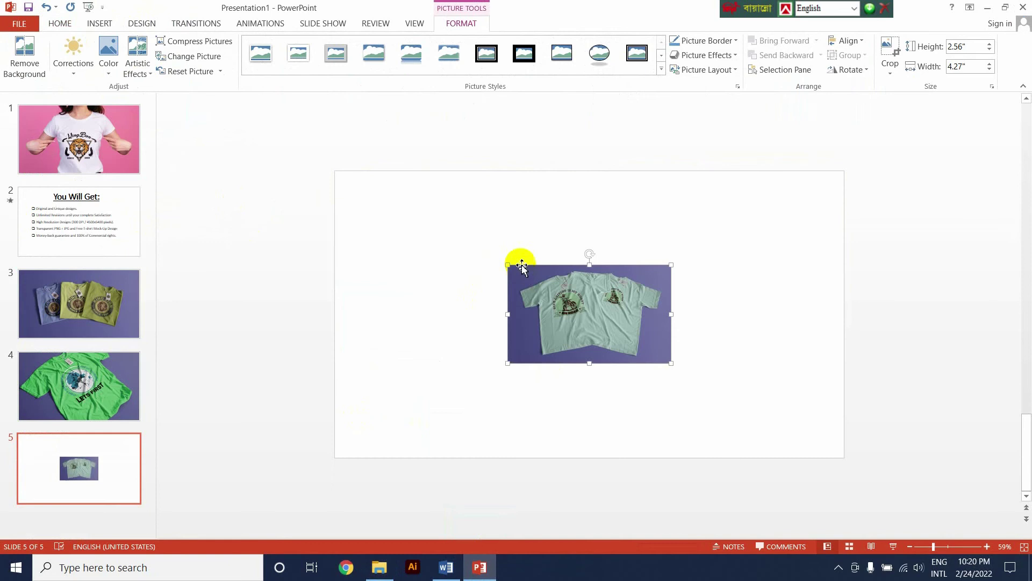
pyautogui.moveTo(508, 265); pyautogui.dragTo(335, 161)
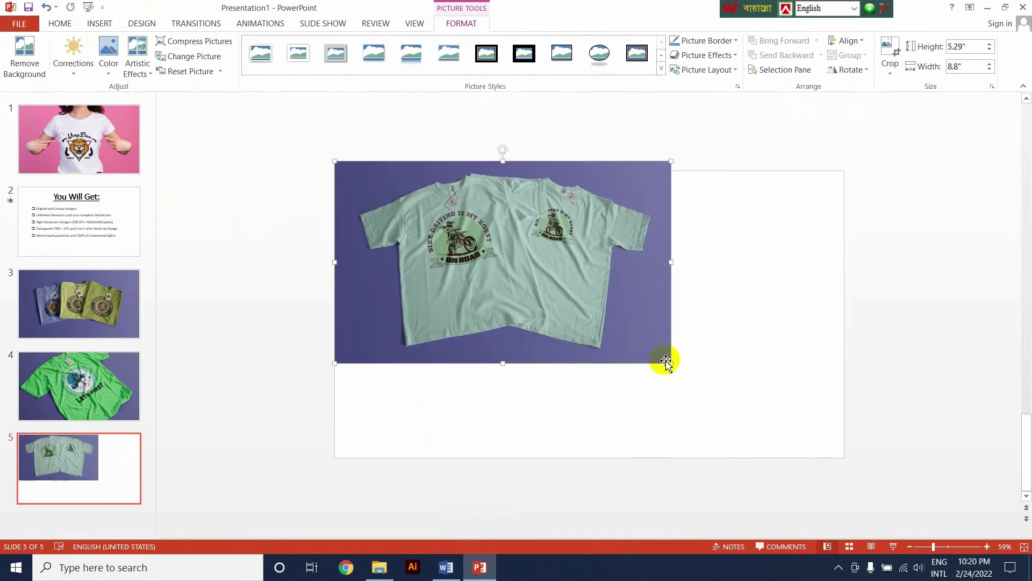
pyautogui.moveTo(671, 365); pyautogui.dragTo(844, 467)
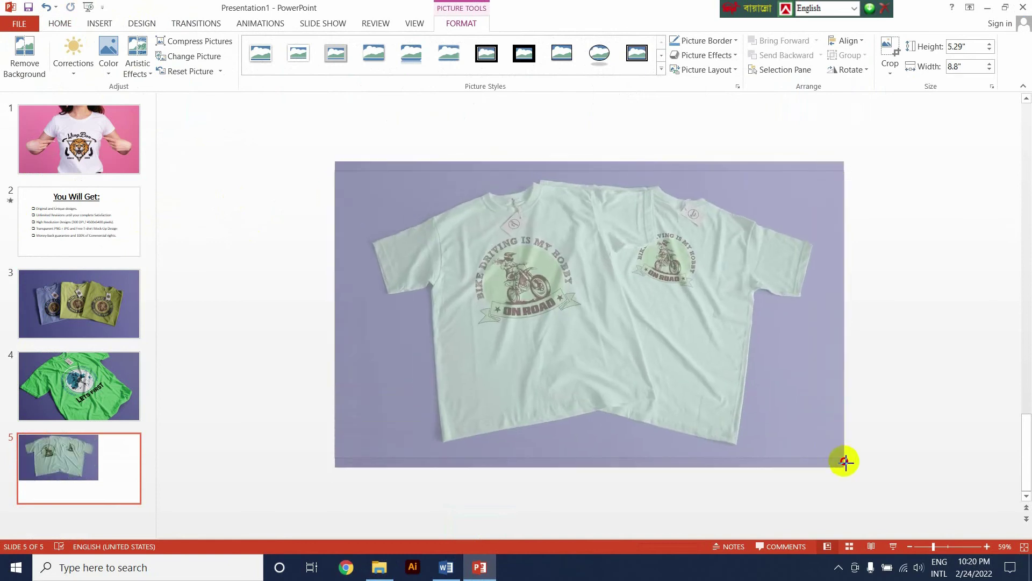
pyautogui.click(99, 320)
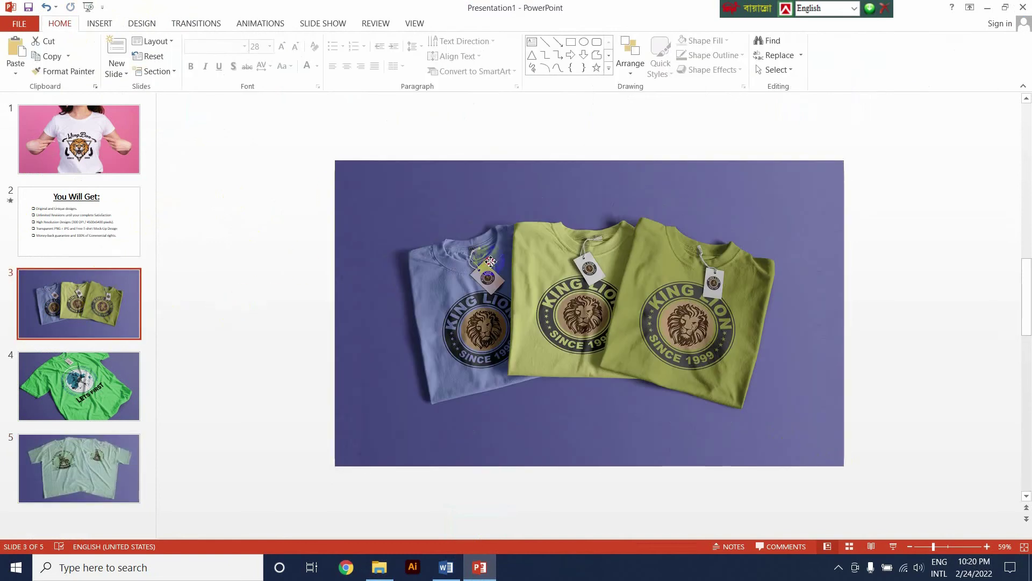
# Step: Apply the Flash transition to slides 3, 4 and 5
pyautogui.click(491, 261)
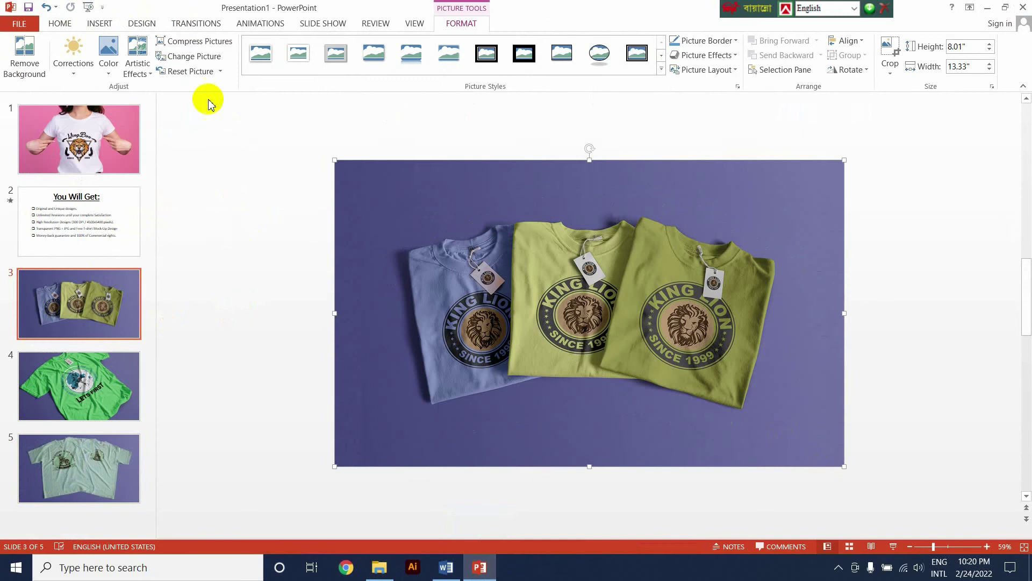
pyautogui.click(262, 24)
pyautogui.click(199, 25)
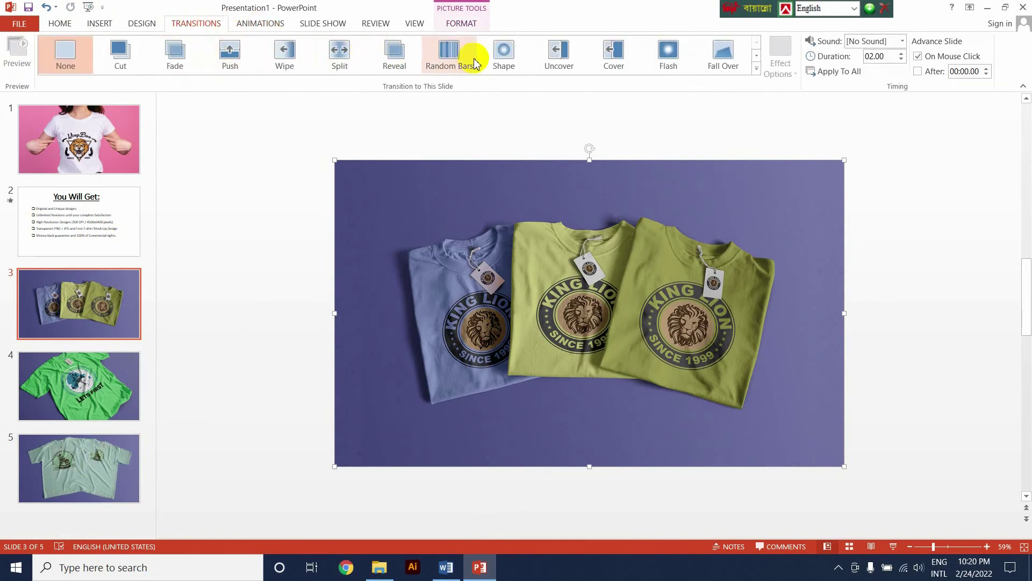
pyautogui.click(670, 59)
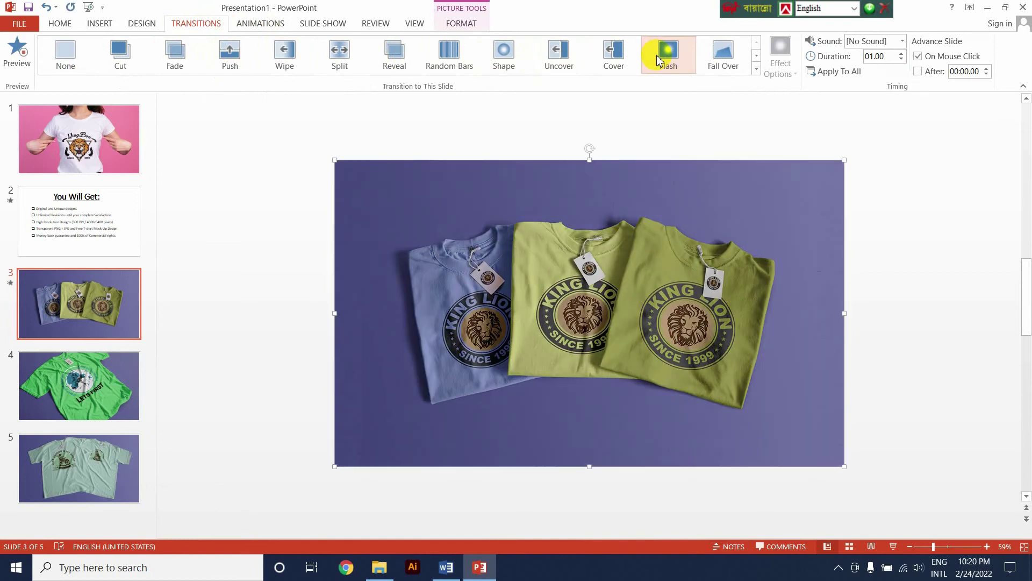
pyautogui.scroll(-1, 261, 247)
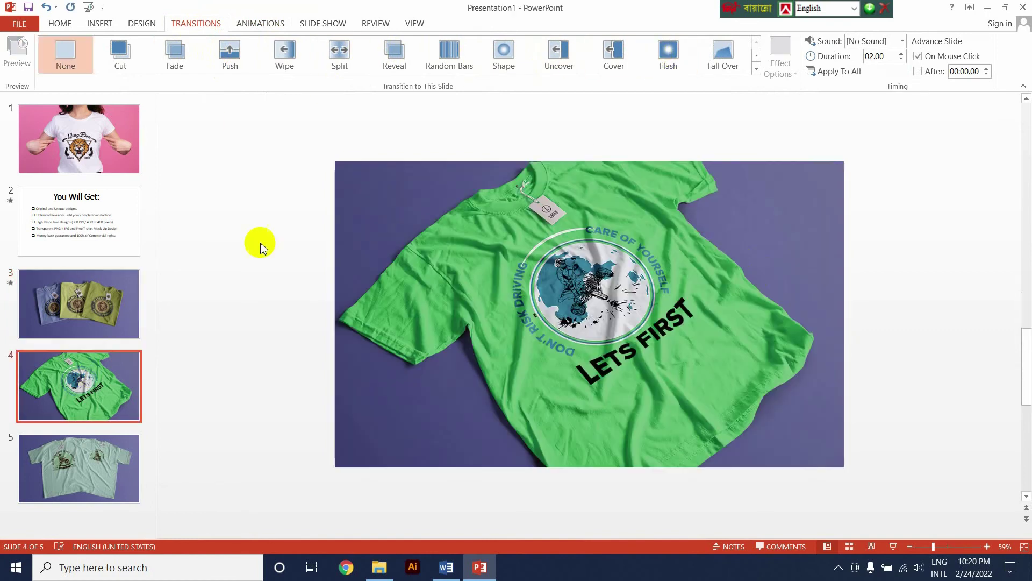
pyautogui.click(516, 59)
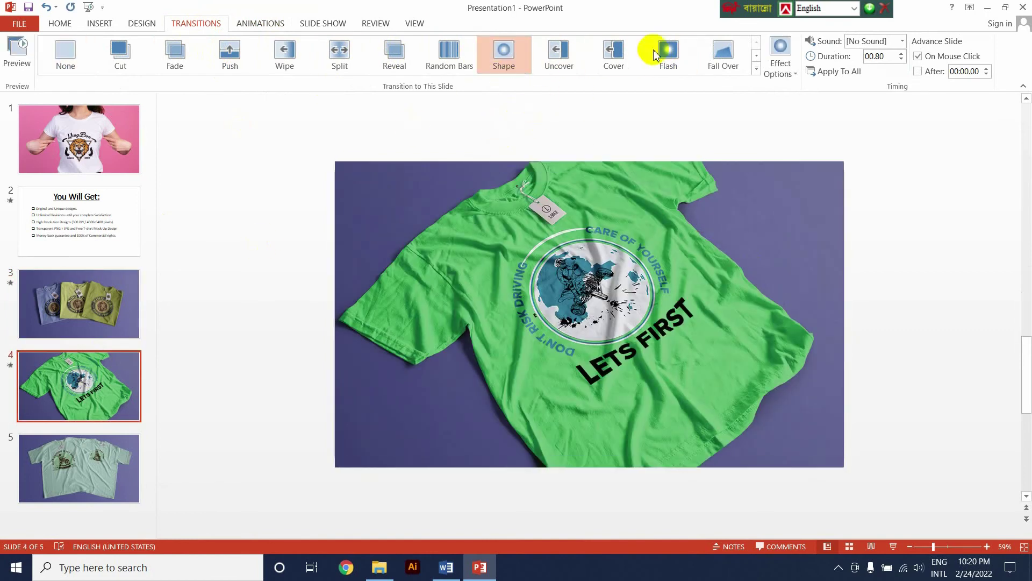
pyautogui.click(656, 56)
pyautogui.scroll(-1, 184, 437)
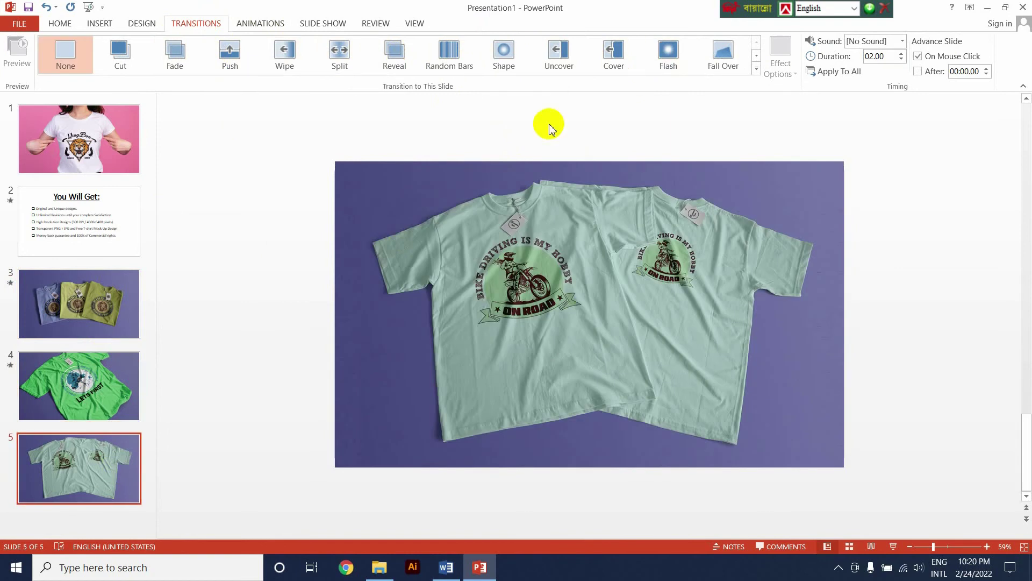
pyautogui.click(667, 57)
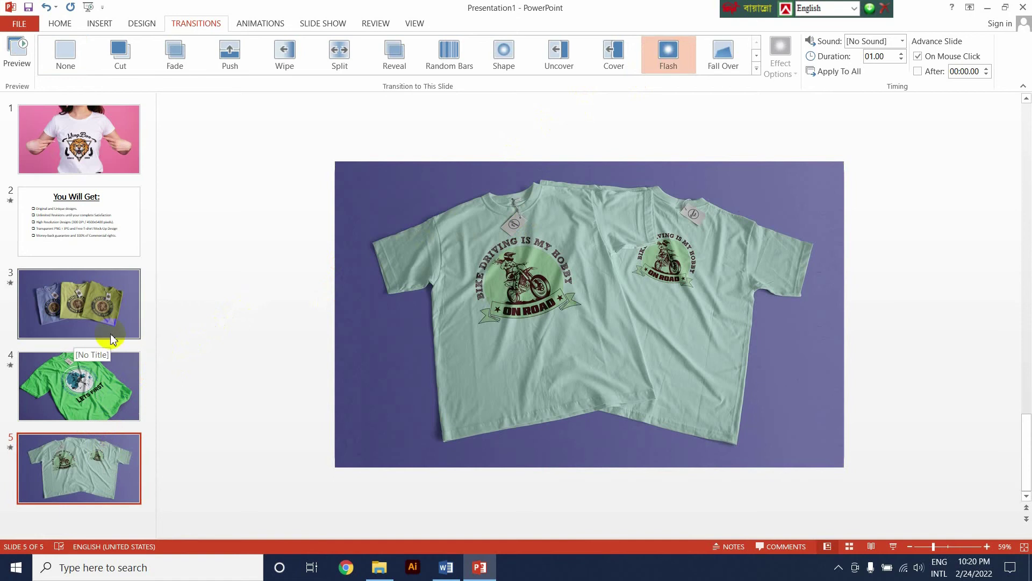
# Step: Preview the Flash transitions on slides 5, 4 and 3, then bring up the New Slide layouts
pyautogui.click(18, 51)
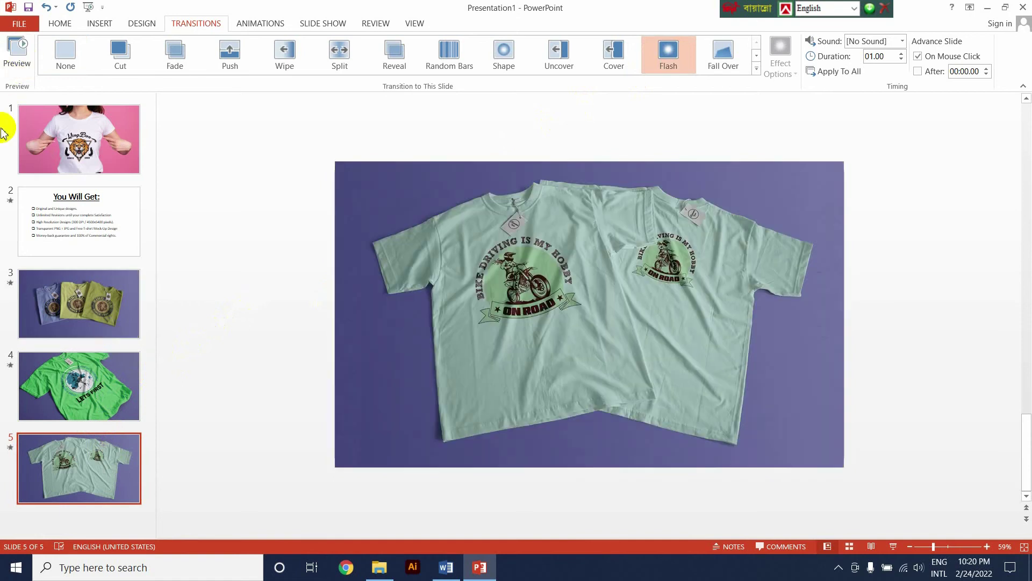
pyautogui.click(75, 384)
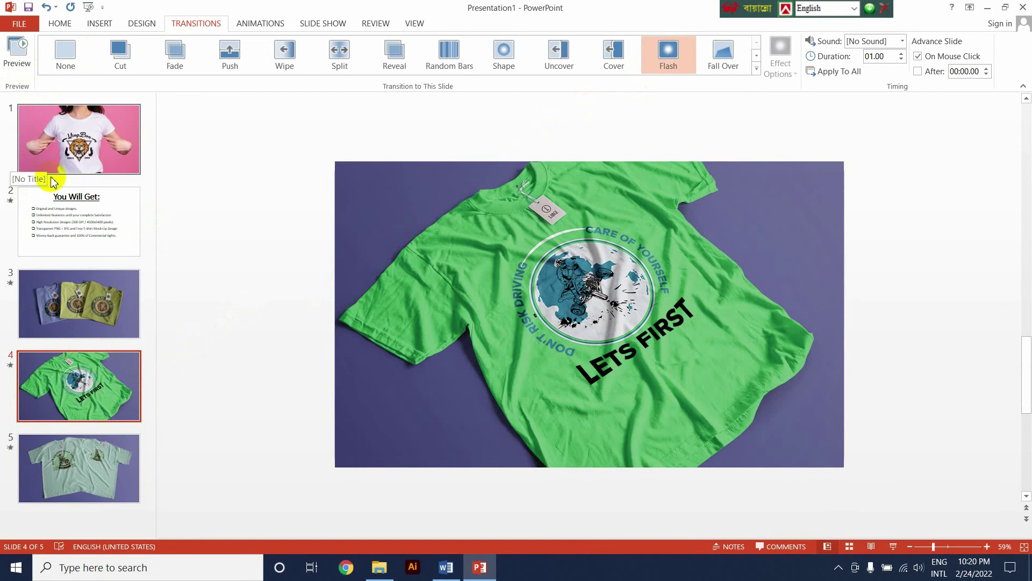
pyautogui.press('Up')
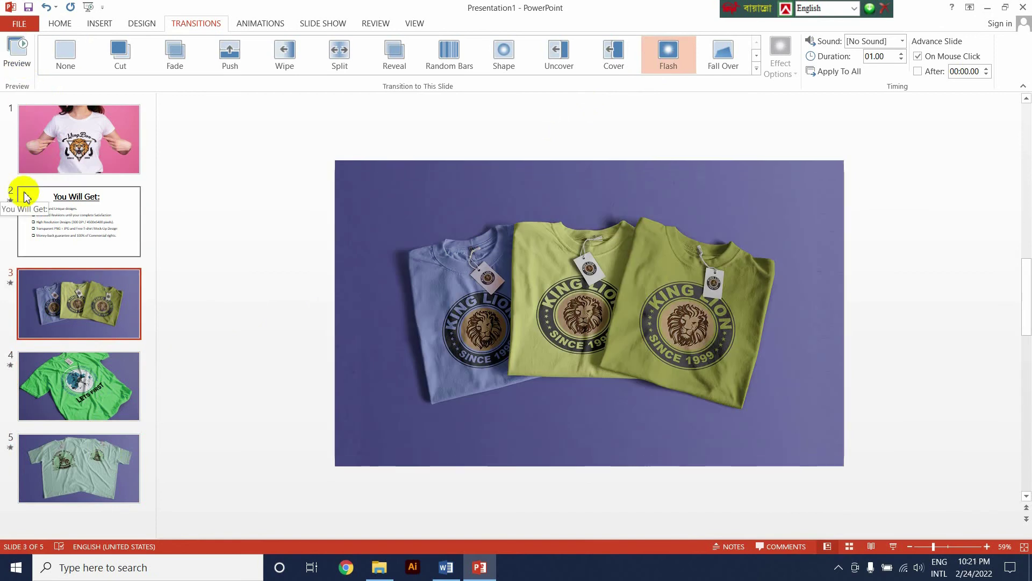
pyautogui.click(80, 467)
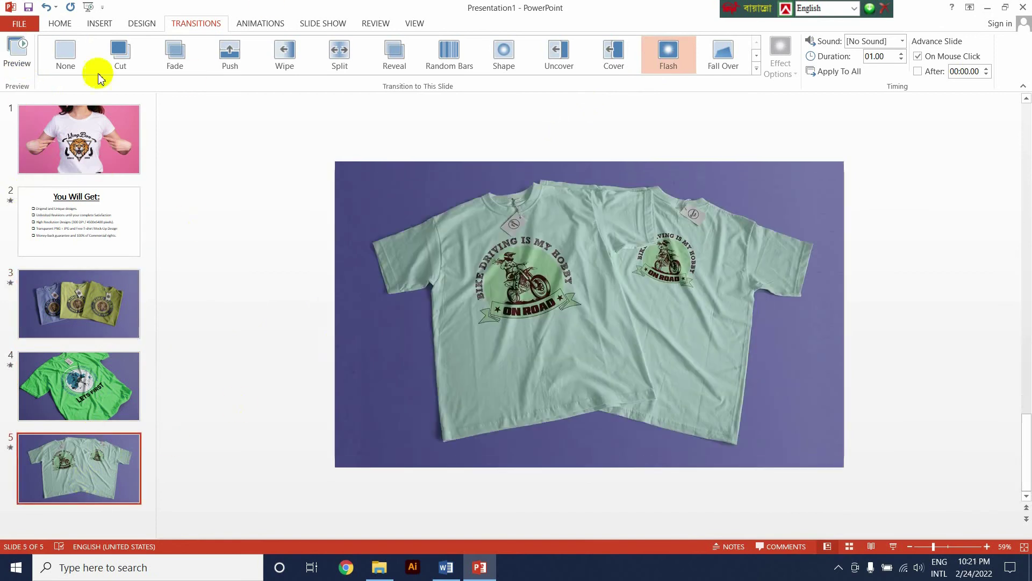
pyautogui.click(62, 23)
pyautogui.click(117, 74)
# Step: Add blank slide 6 and fill it with the black T-SHIRT MOCKUP picture
pyautogui.click(140, 257)
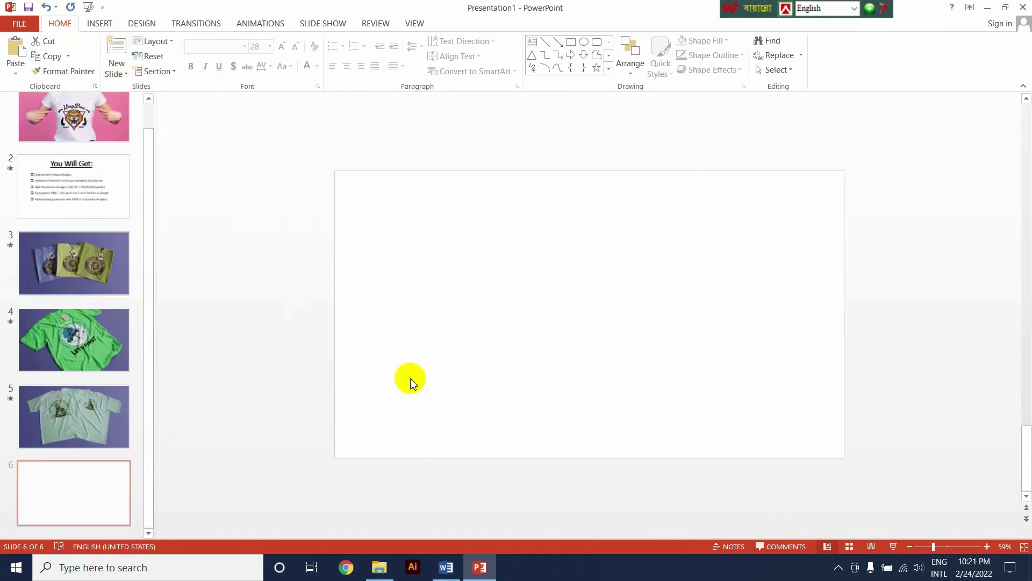
pyautogui.click(379, 567)
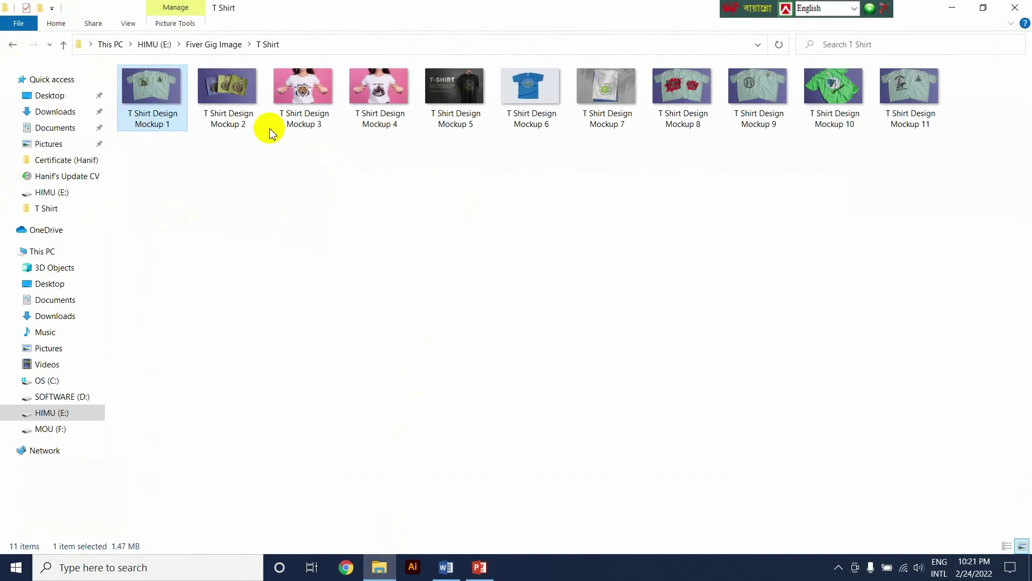
pyautogui.click(389, 102)
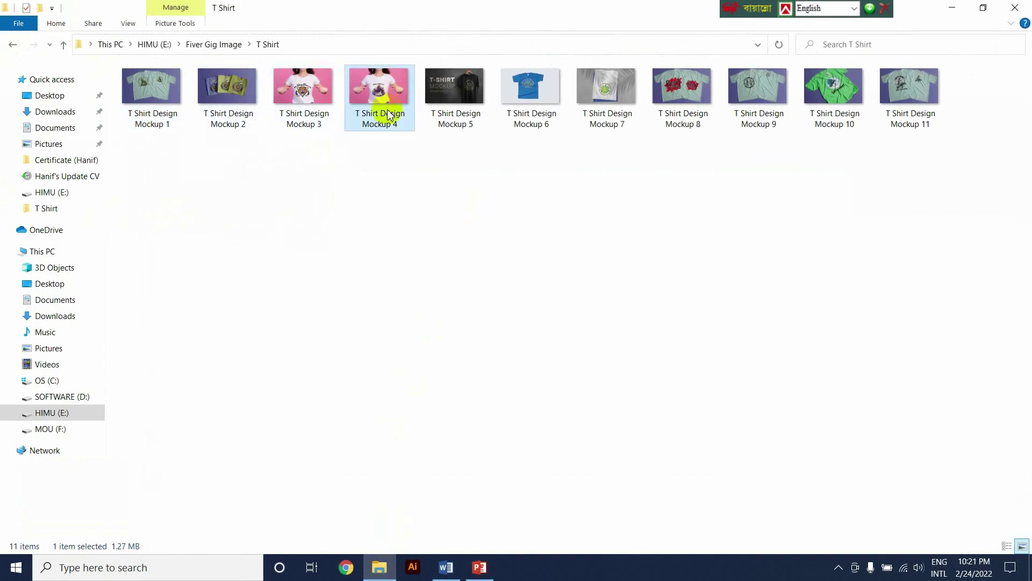
pyautogui.moveTo(389, 115)
pyautogui.mouseDown()
pyautogui.moveTo(482, 384)
pyautogui.moveTo(500, 349)
pyautogui.mouseUp()
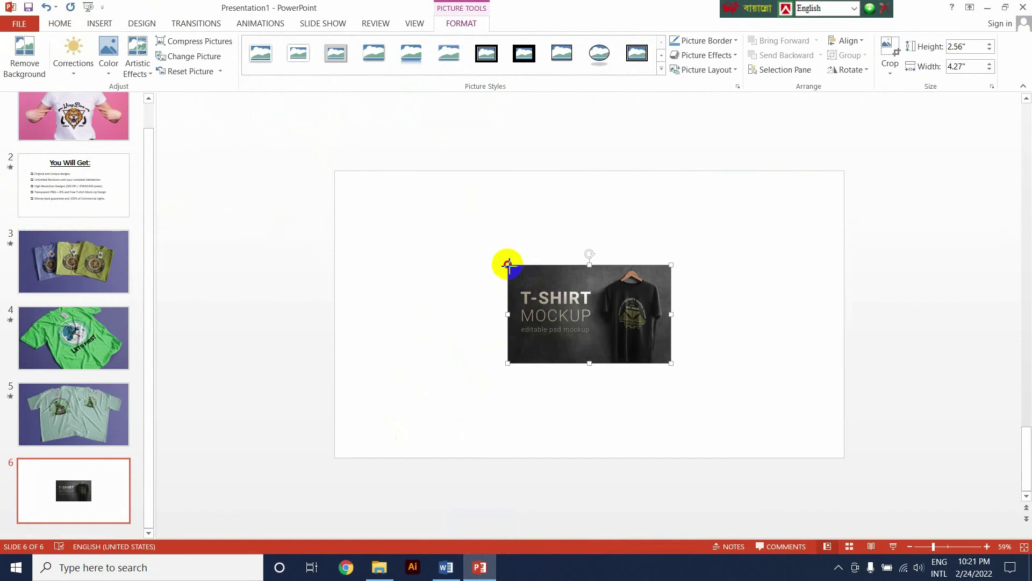
pyautogui.moveTo(508, 265); pyautogui.dragTo(335, 161)
pyautogui.moveTo(671, 362); pyautogui.dragTo(842, 464)
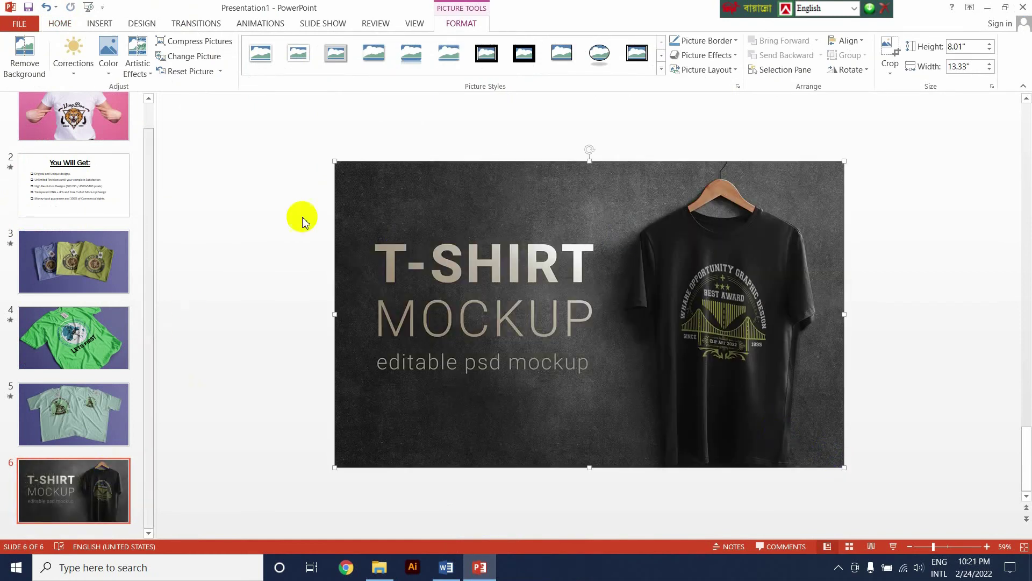
# Step: Give slide 6 the Flash transition
pyautogui.click(197, 24)
pyautogui.click(668, 54)
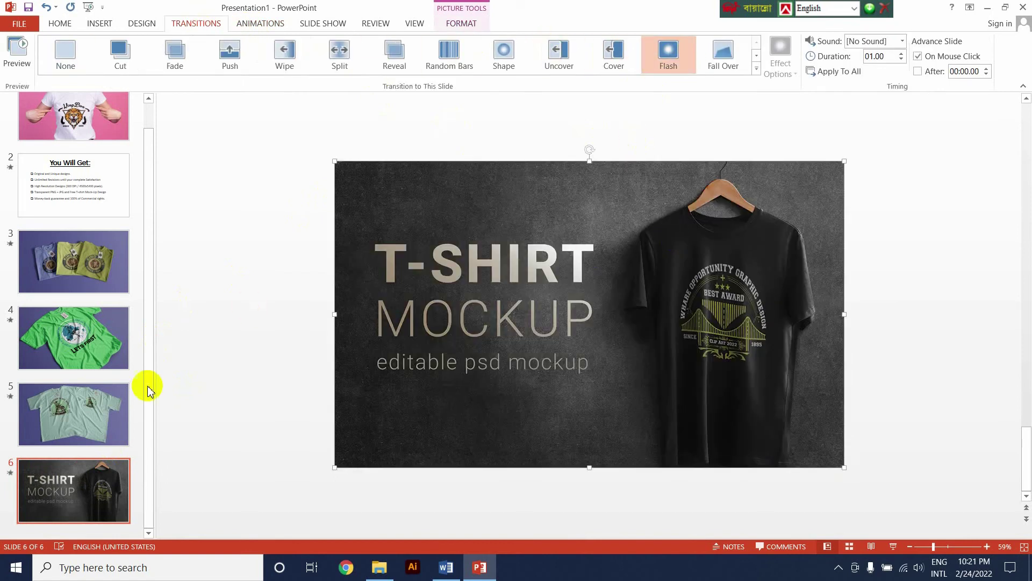
pyautogui.click(96, 486)
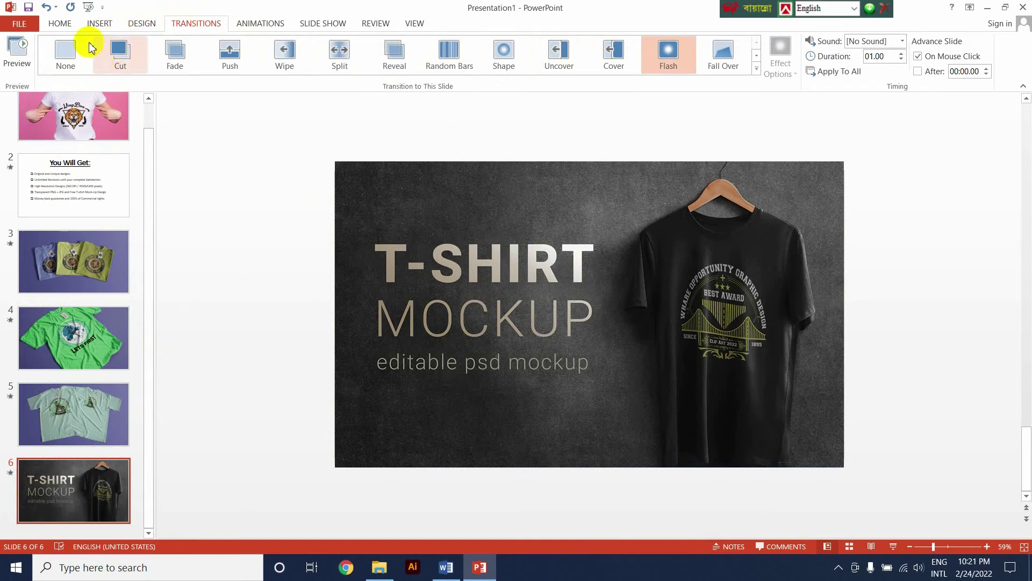
# Step: Add blank slides 7, 8 and 9 from the New Slide layouts
pyautogui.click(59, 23)
pyautogui.click(116, 70)
pyautogui.click(137, 317)
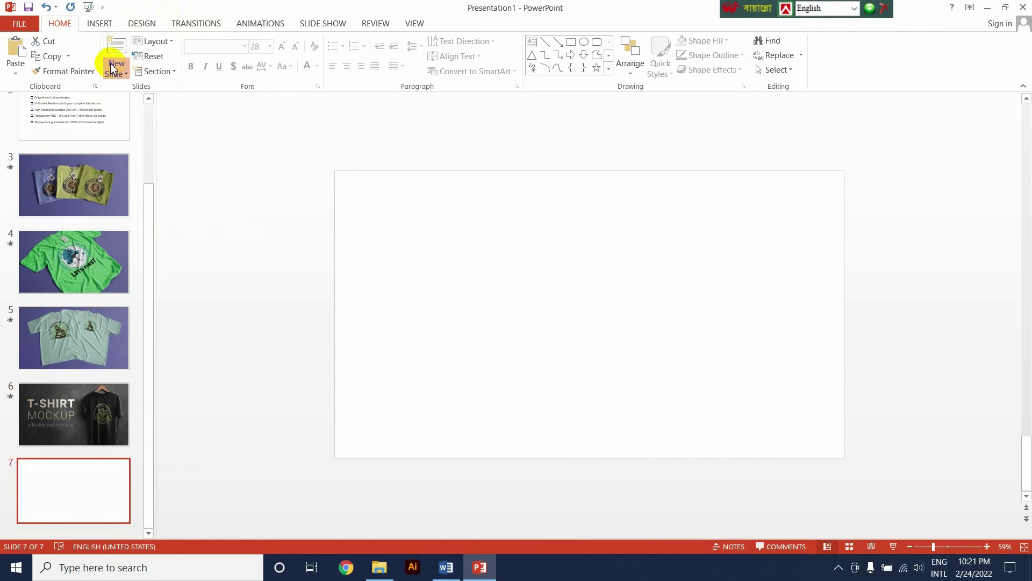
pyautogui.click(115, 69)
pyautogui.click(134, 239)
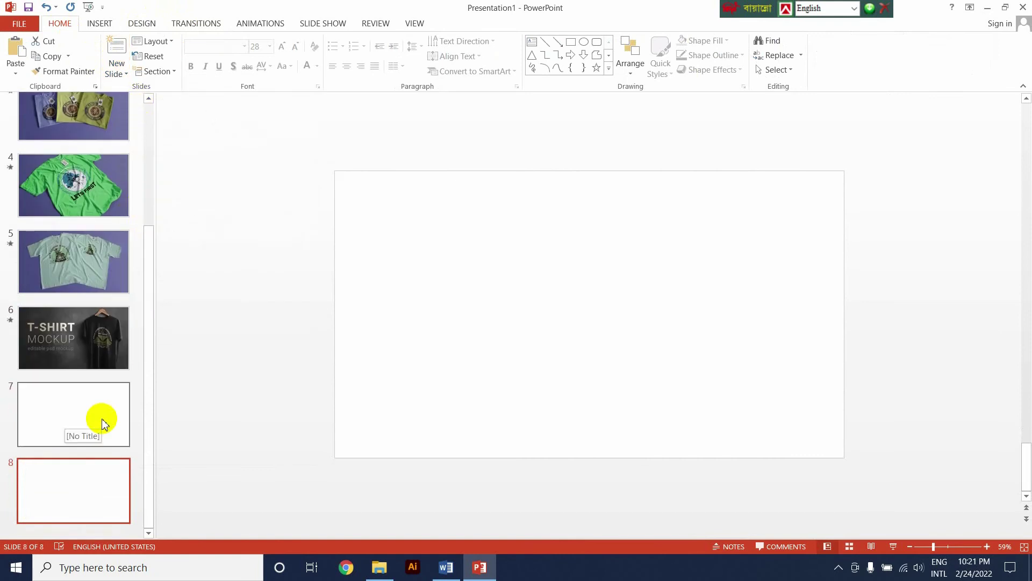
pyautogui.click(115, 73)
pyautogui.click(153, 261)
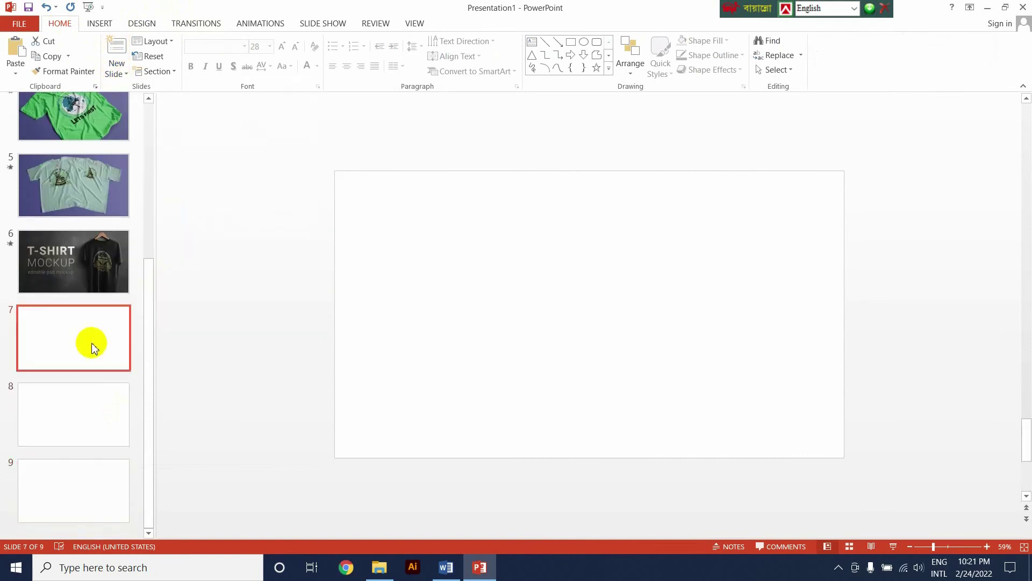
# Step: Fill slide 7 with the blue T Shirt Design Mockup 6 picture and apply Flash
pyautogui.click(379, 567)
pyautogui.moveTo(529, 86); pyautogui.dragTo(490, 395)
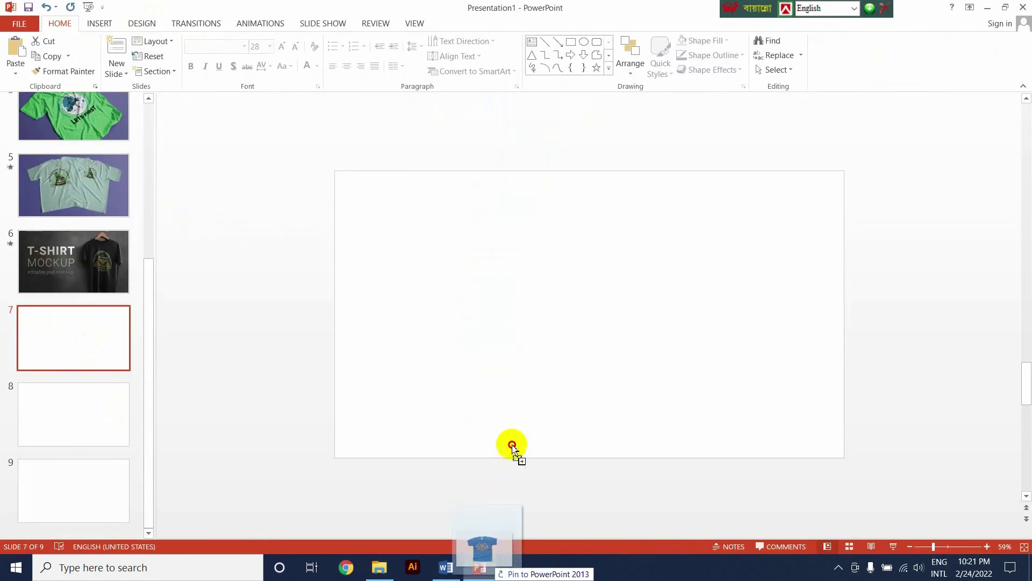
pyautogui.moveTo(490, 395); pyautogui.dragTo(534, 299)
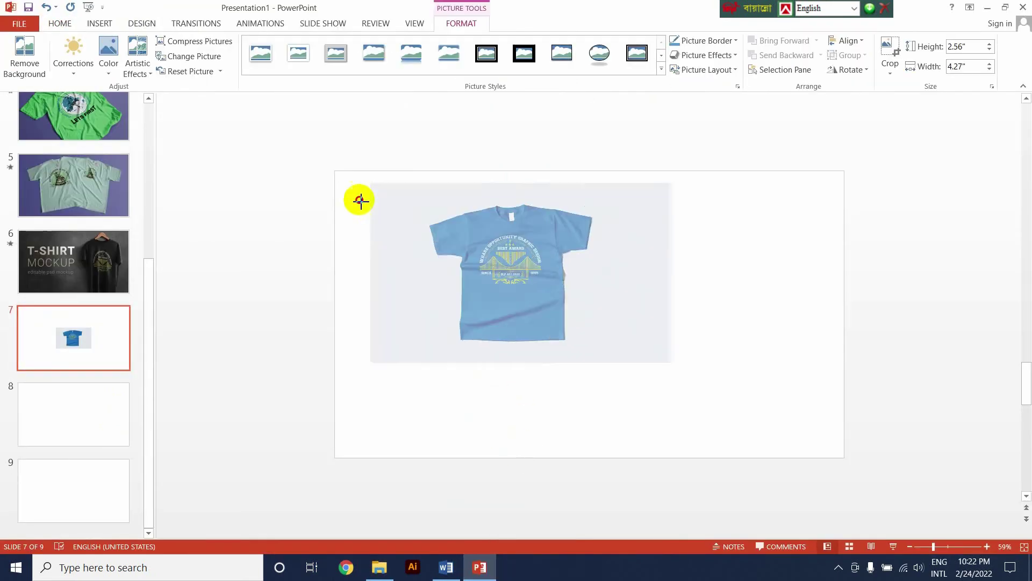
pyautogui.moveTo(508, 266); pyautogui.dragTo(334, 161)
pyautogui.moveTo(672, 364); pyautogui.dragTo(808, 468)
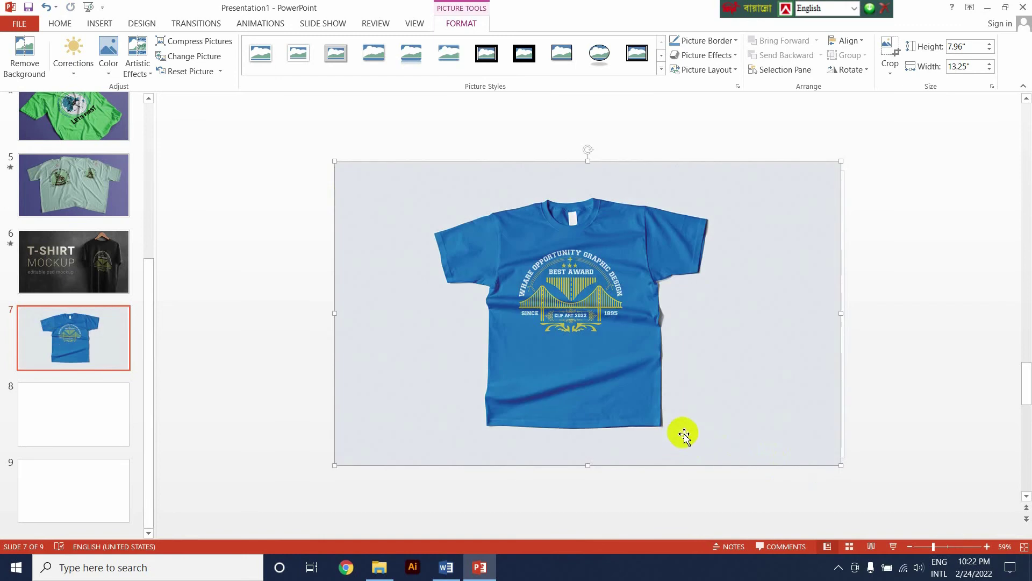
pyautogui.click(196, 23)
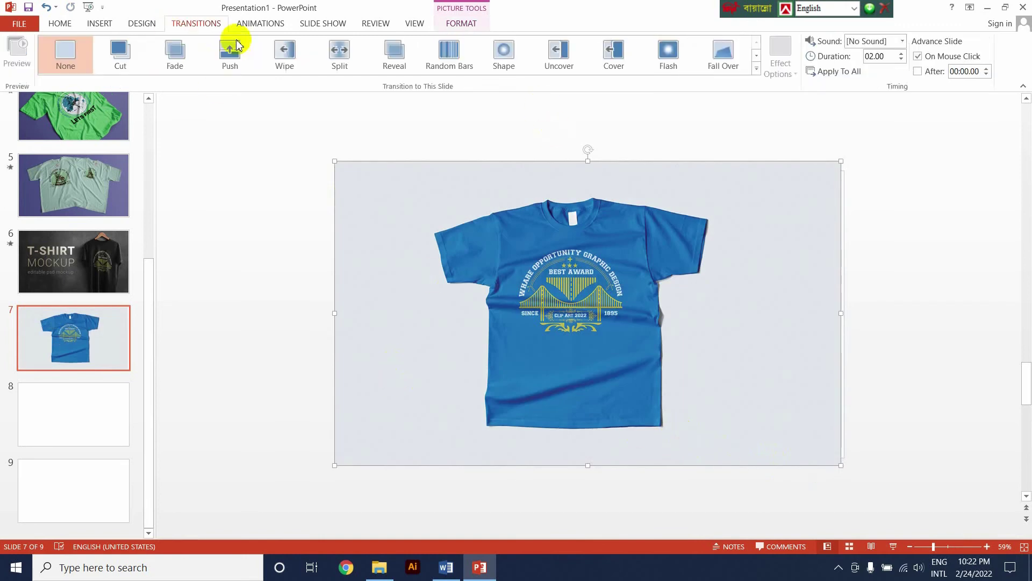
pyautogui.click(668, 53)
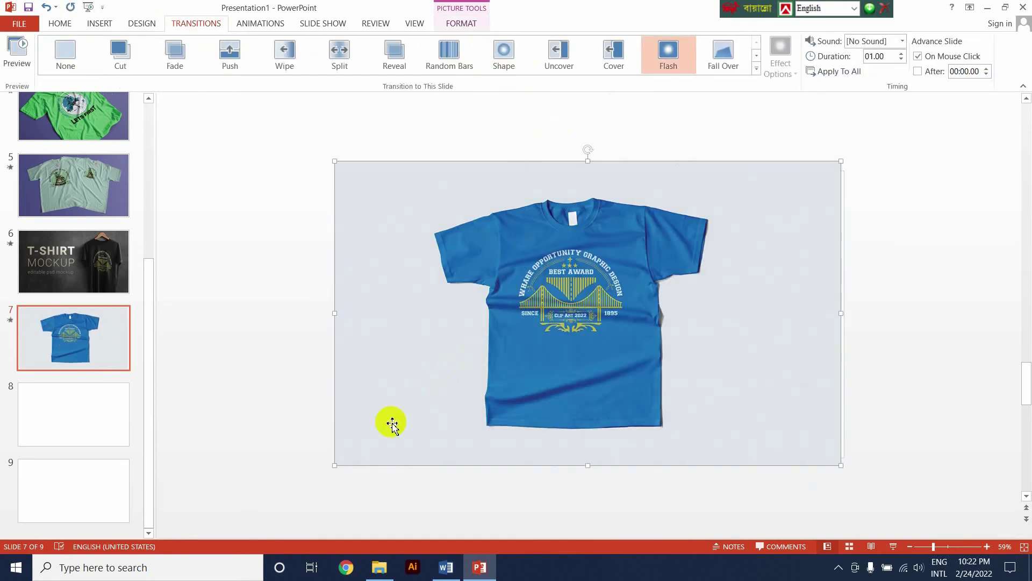
pyautogui.click(127, 450)
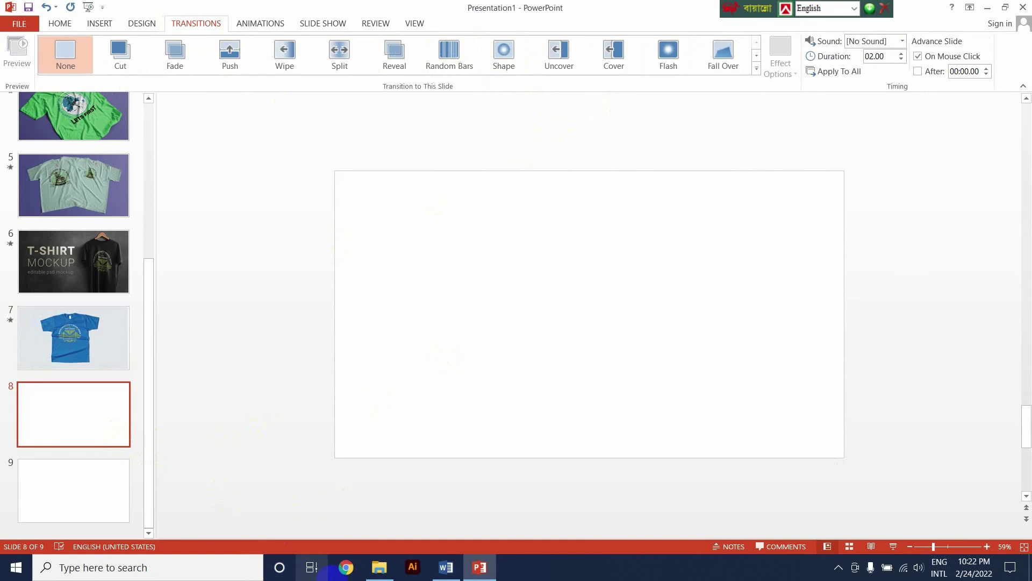
# Step: Place the teal two-shirt mockup picture on slide 8, stretched to fill the slide
pyautogui.click(369, 575)
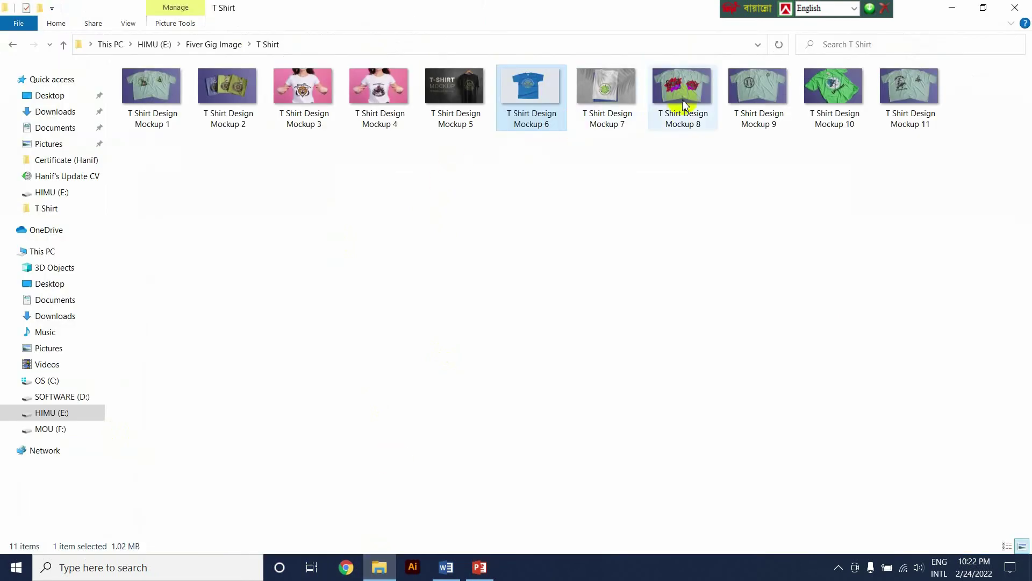
pyautogui.moveTo(681, 106)
pyautogui.mouseDown()
pyautogui.moveTo(665, 149)
pyautogui.moveTo(760, 115)
pyautogui.moveTo(569, 296)
pyautogui.mouseUp()
pyautogui.click(769, 102)
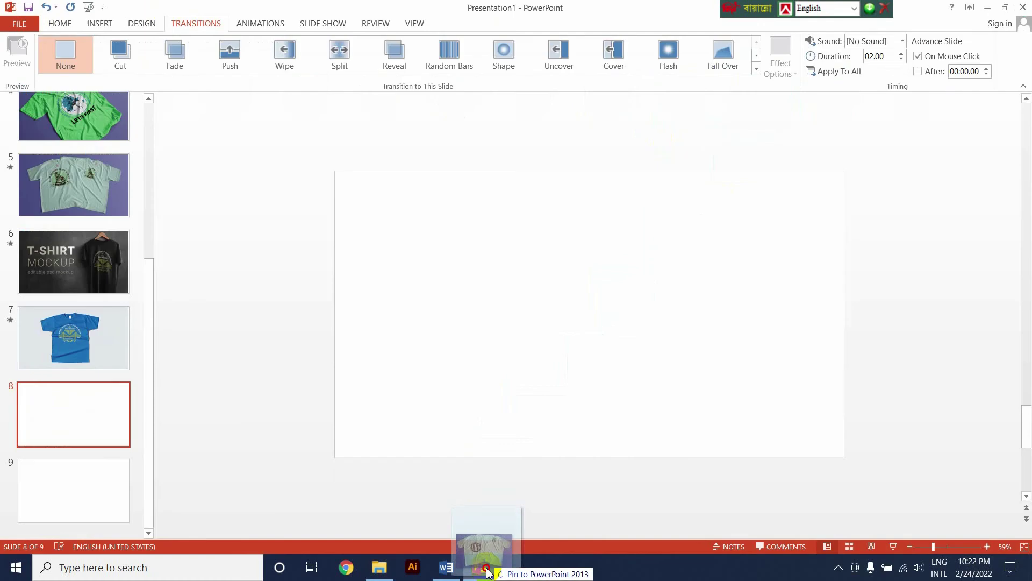
pyautogui.moveTo(507, 264); pyautogui.dragTo(334, 161)
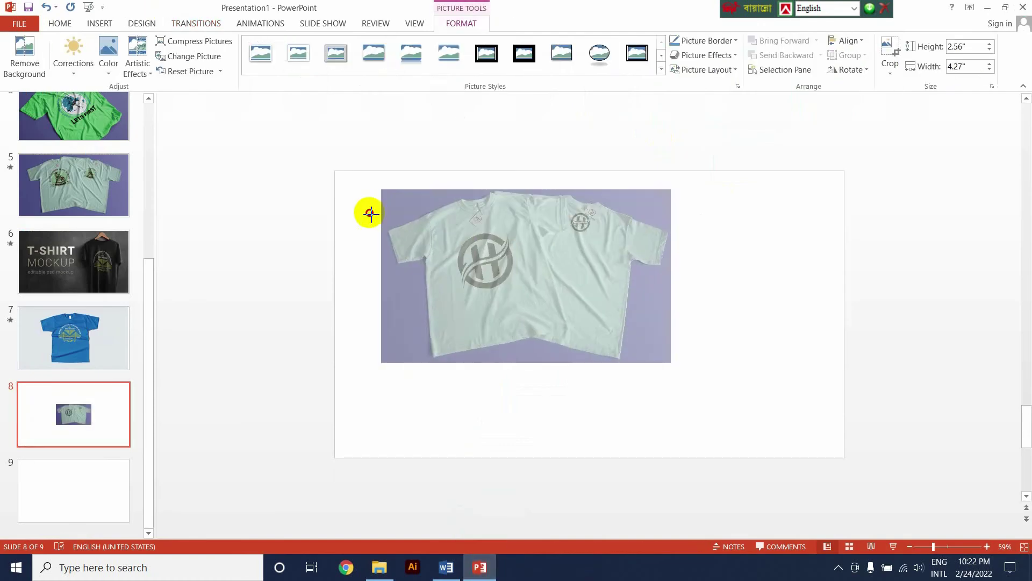
pyautogui.moveTo(671, 363); pyautogui.dragTo(837, 468)
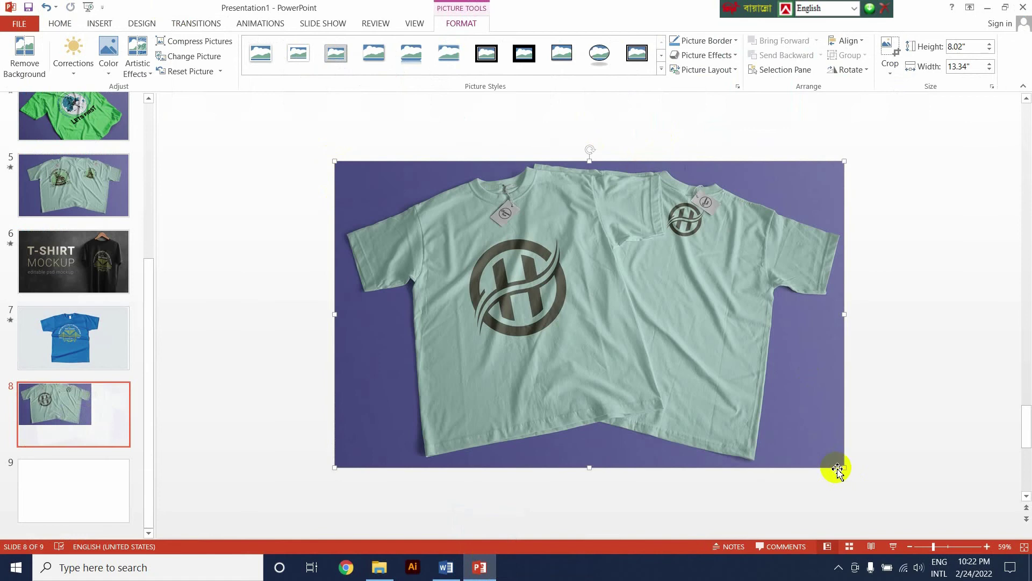
# Step: Apply the Flash transition to slide 8 and move on to empty slide 9
pyautogui.click(86, 470)
pyautogui.press('Up')
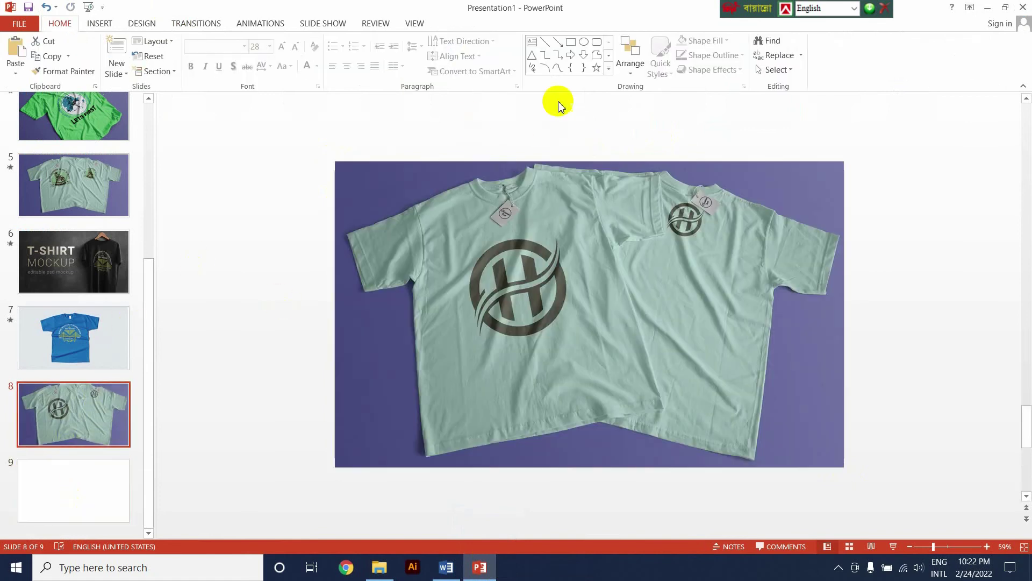
pyautogui.click(98, 23)
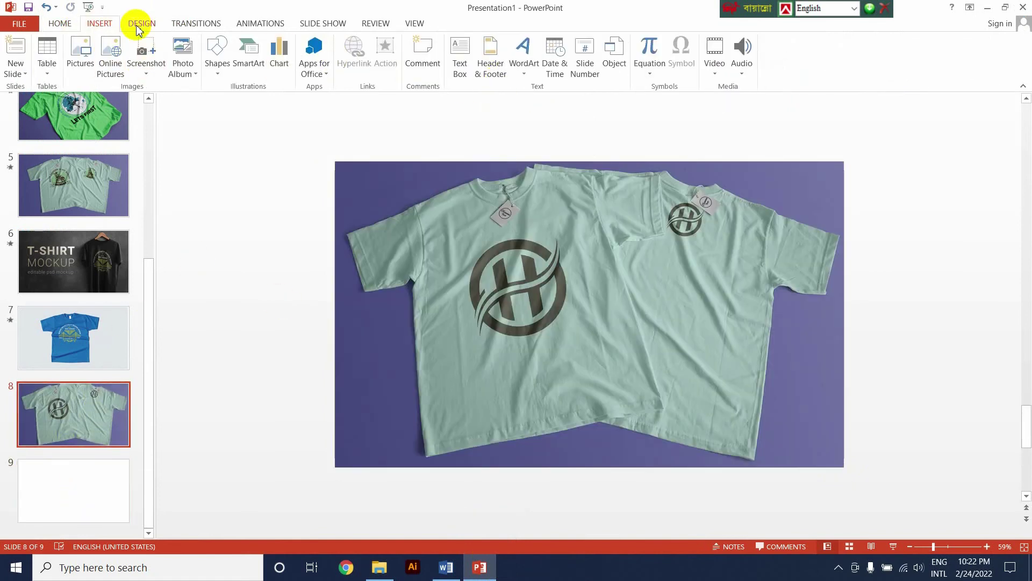
pyautogui.click(183, 24)
pyautogui.click(668, 51)
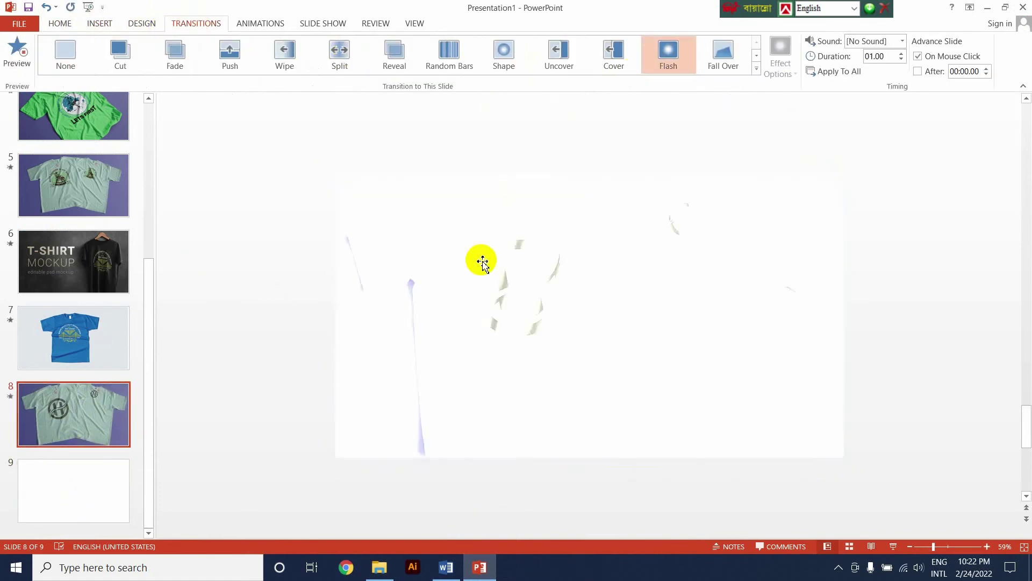
pyautogui.click(67, 479)
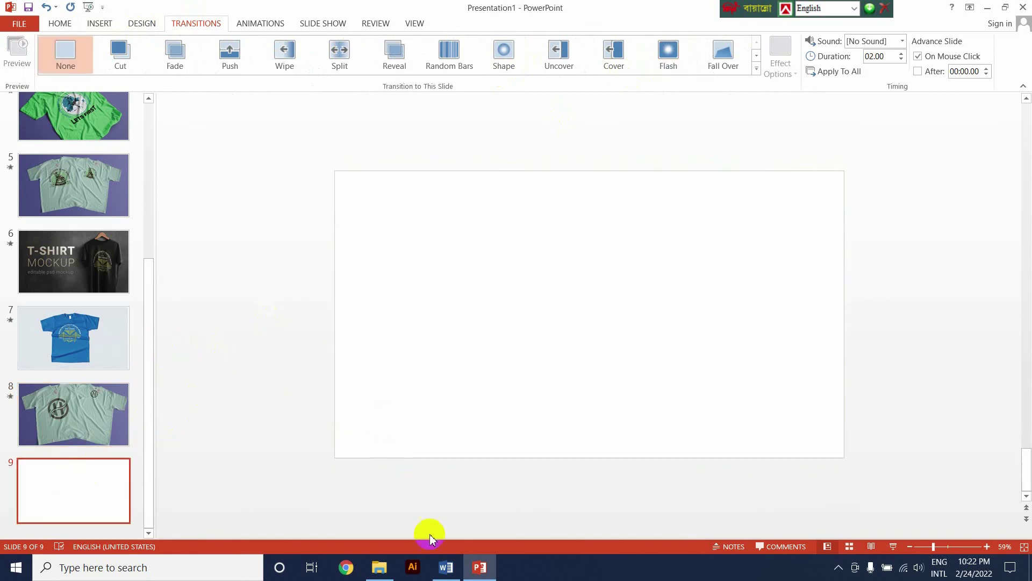
# Step: In the Word gig description, scroll down and select the words 'Why Late'
pyautogui.click(454, 575)
pyautogui.scroll(-3, 376, 433)
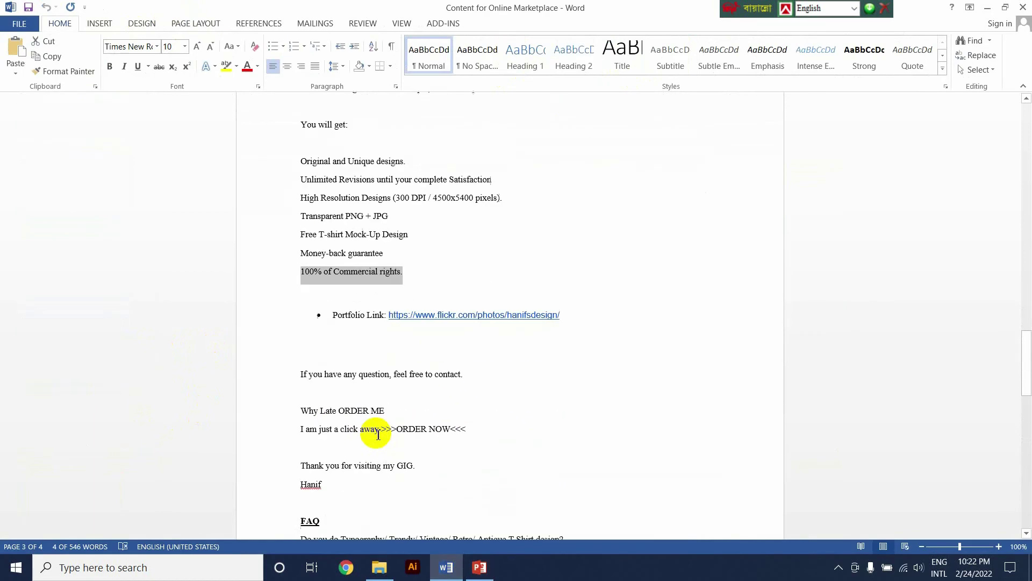
pyautogui.scroll(-1, 378, 435)
pyautogui.scroll(-1, 355, 277)
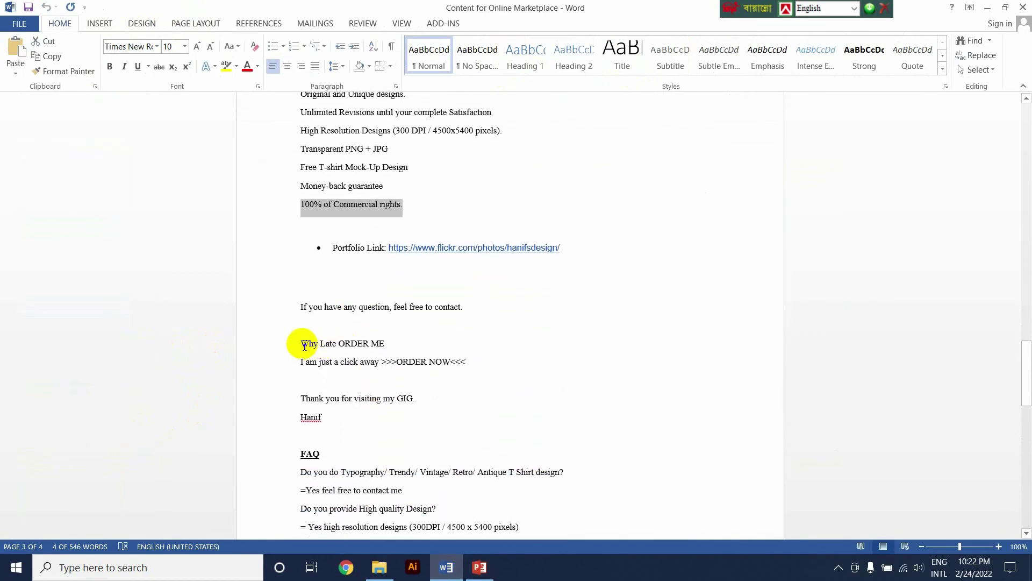
pyautogui.moveTo(301, 343)
pyautogui.mouseDown()
pyautogui.moveTo(357, 344)
pyautogui.moveTo(337, 344)
pyautogui.mouseUp()
pyautogui.hotkey('ctrl', 'c')
pyautogui.click(302, 345)
# Step: Paste 'Why Late' onto slide 9, widen its box and grow the text to 66 pt
pyautogui.click(477, 567)
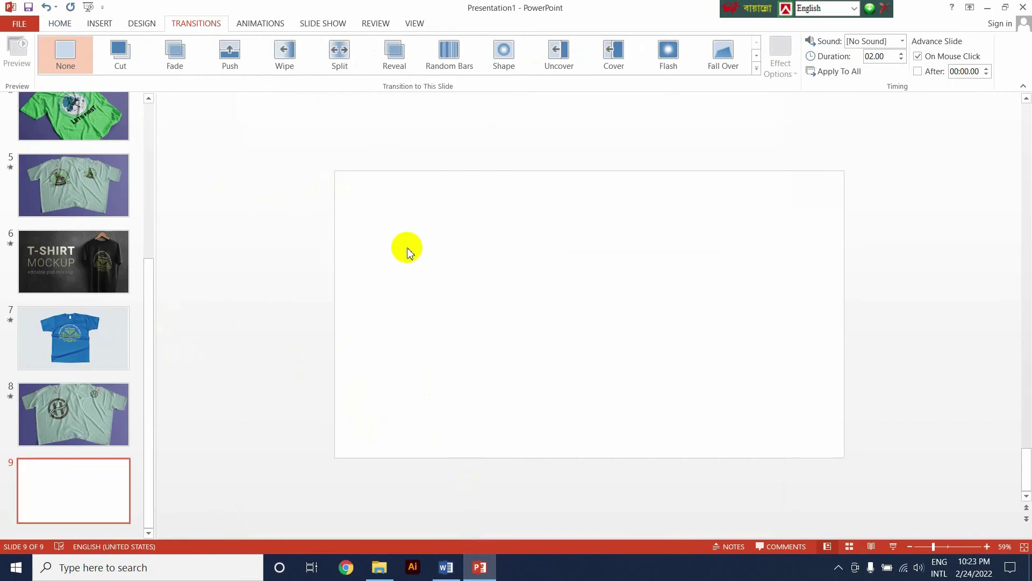
pyautogui.hotkey('ctrl', 'v')
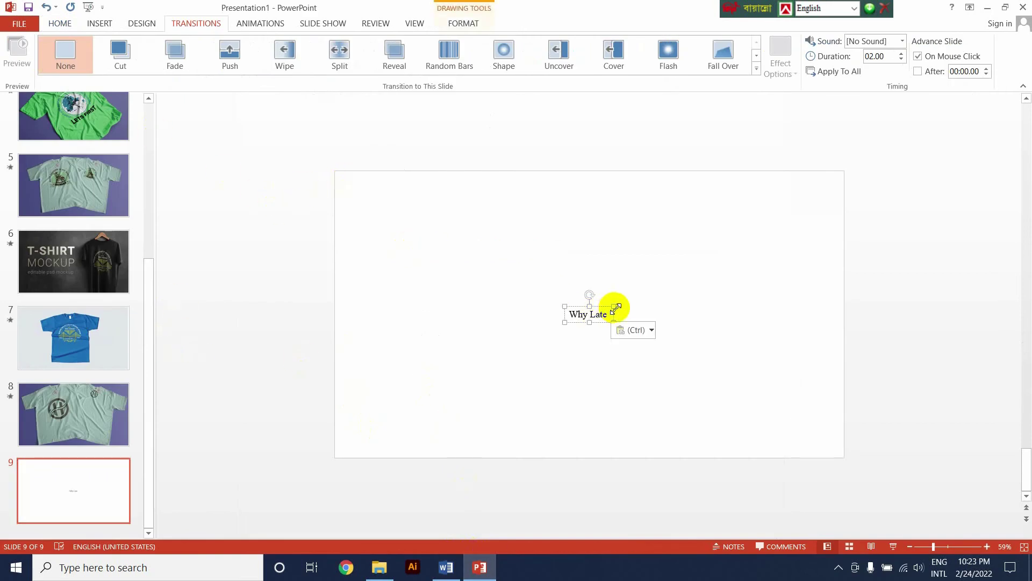
pyautogui.moveTo(616, 308); pyautogui.dragTo(718, 264)
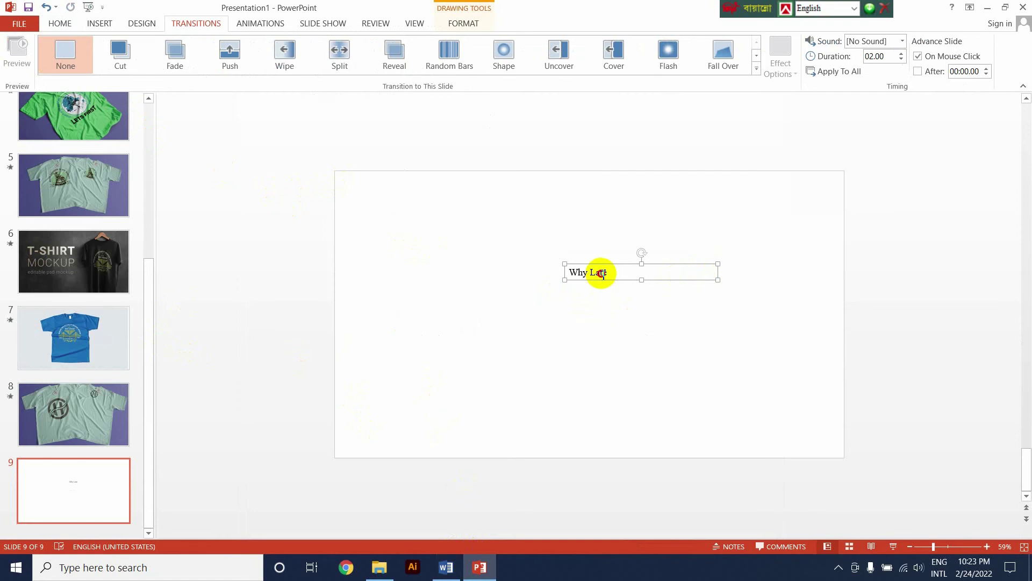
pyautogui.tripleClick(602, 274)
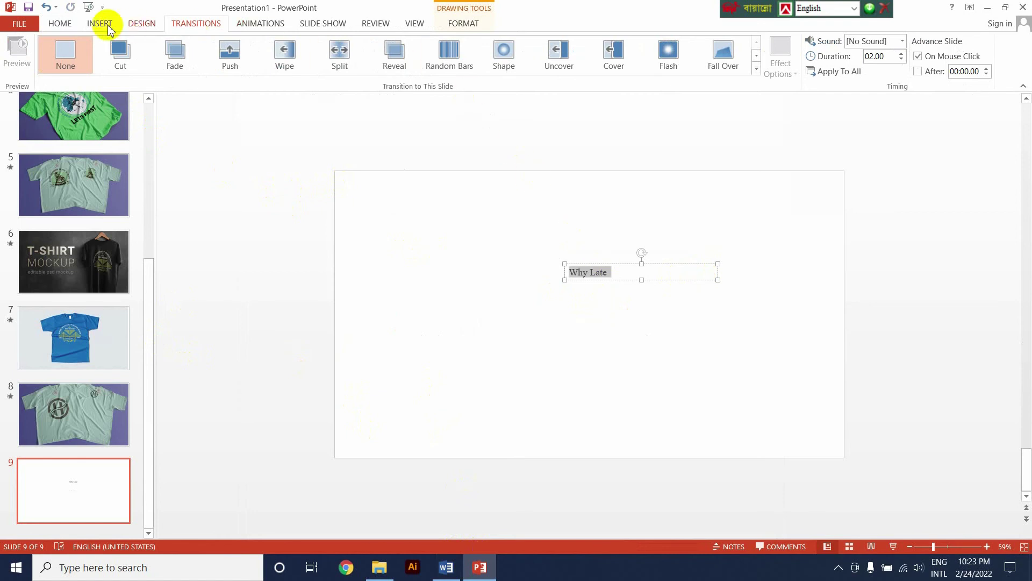
pyautogui.click(60, 23)
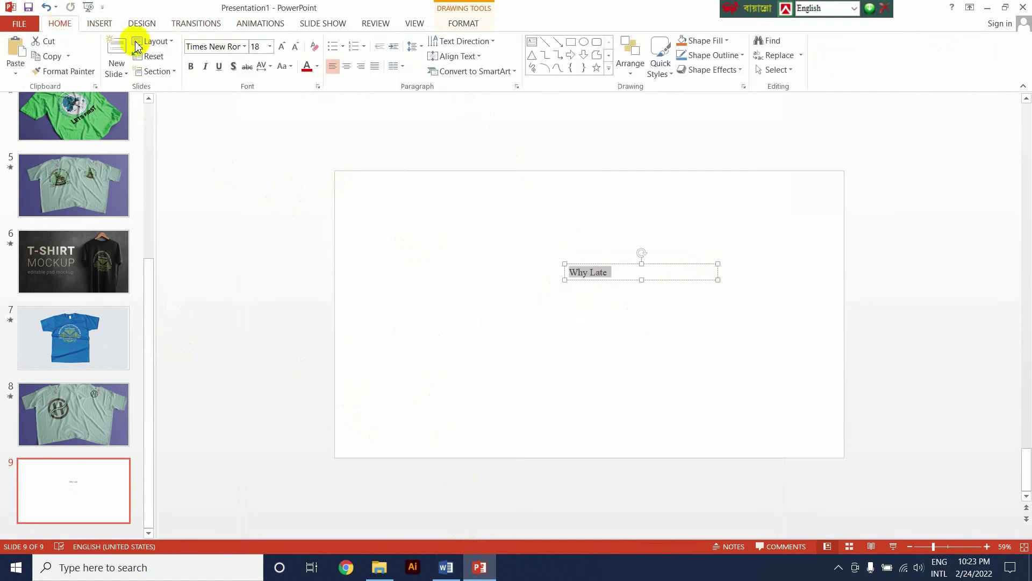
pyautogui.click(281, 47)
pyautogui.click(281, 46)
pyautogui.click(281, 46)
pyautogui.click(281, 47)
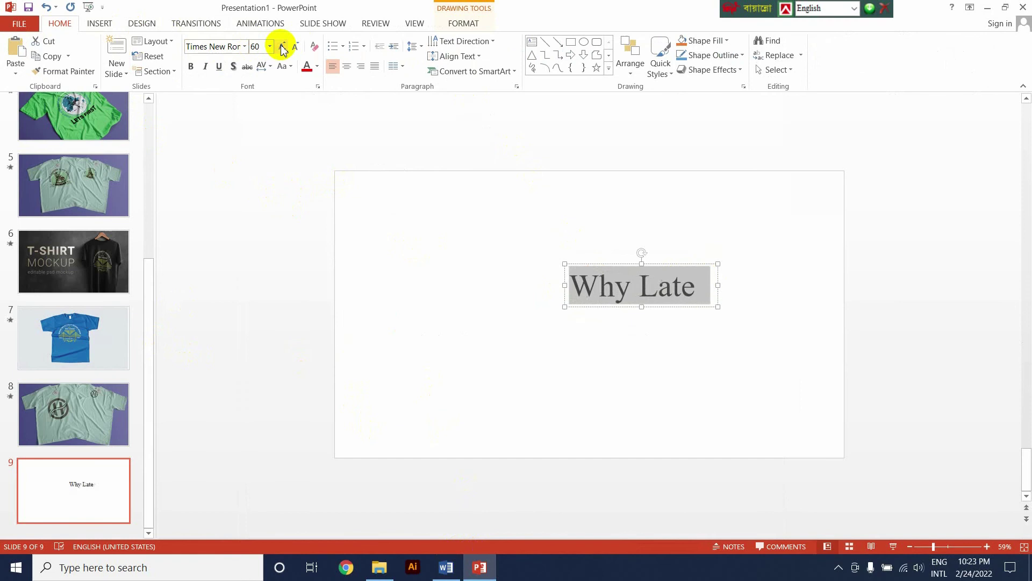
pyautogui.click(282, 47)
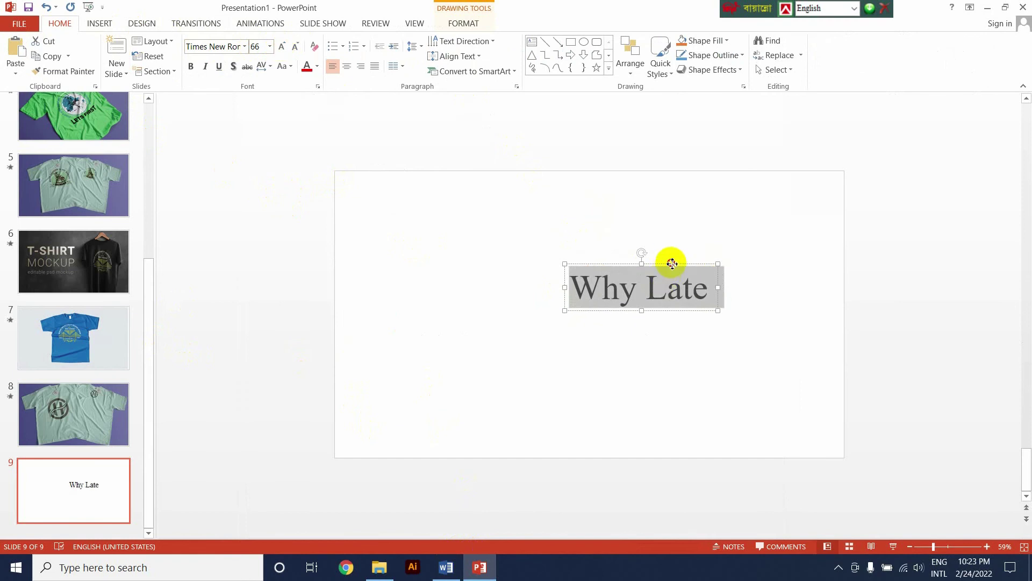
# Step: Move the Why Late heading toward the slide top and give it a Fly In animation
pyautogui.moveTo(672, 263); pyautogui.dragTo(615, 214)
pyautogui.click(262, 23)
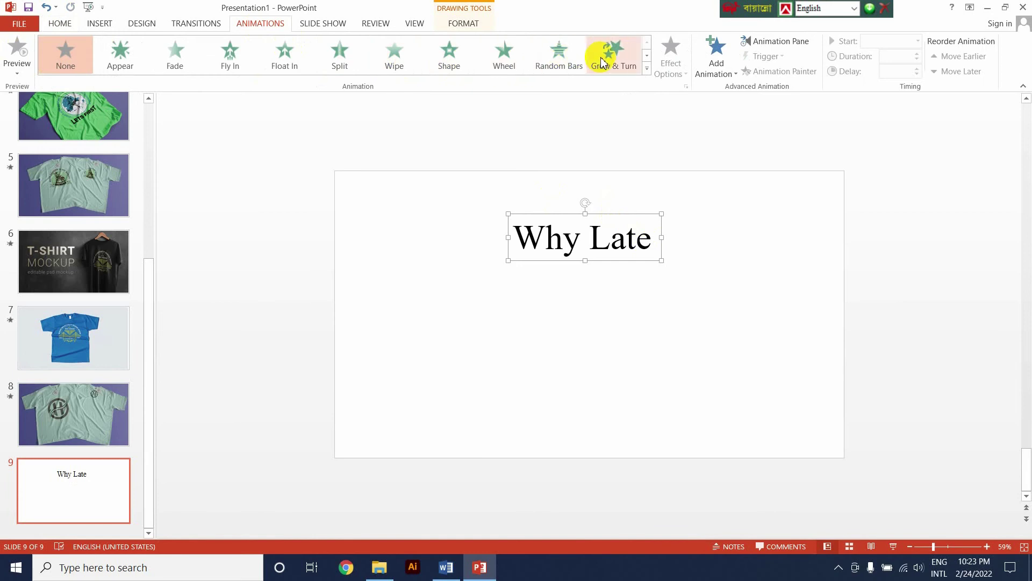
pyautogui.click(229, 60)
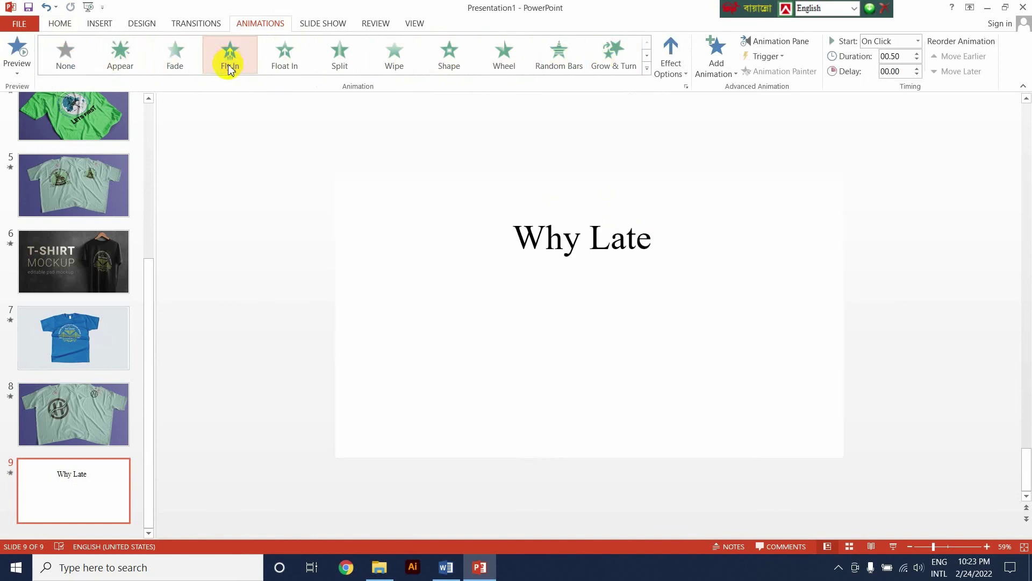
pyautogui.click(436, 576)
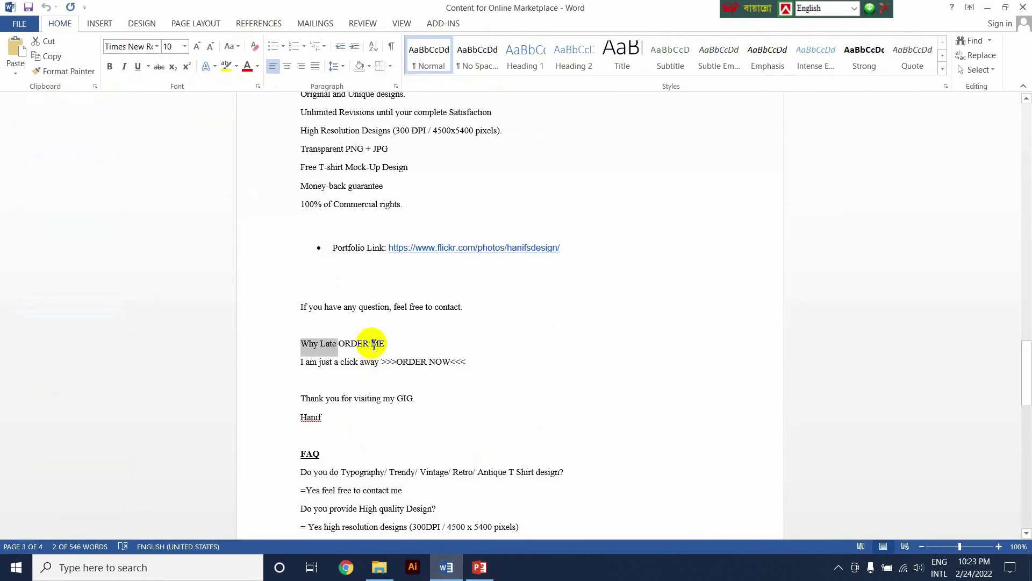
# Step: Copy 'ORDER ME' from Word, paste it onto slide 9, and nudge Why Late down
pyautogui.moveTo(386, 344); pyautogui.dragTo(358, 350)
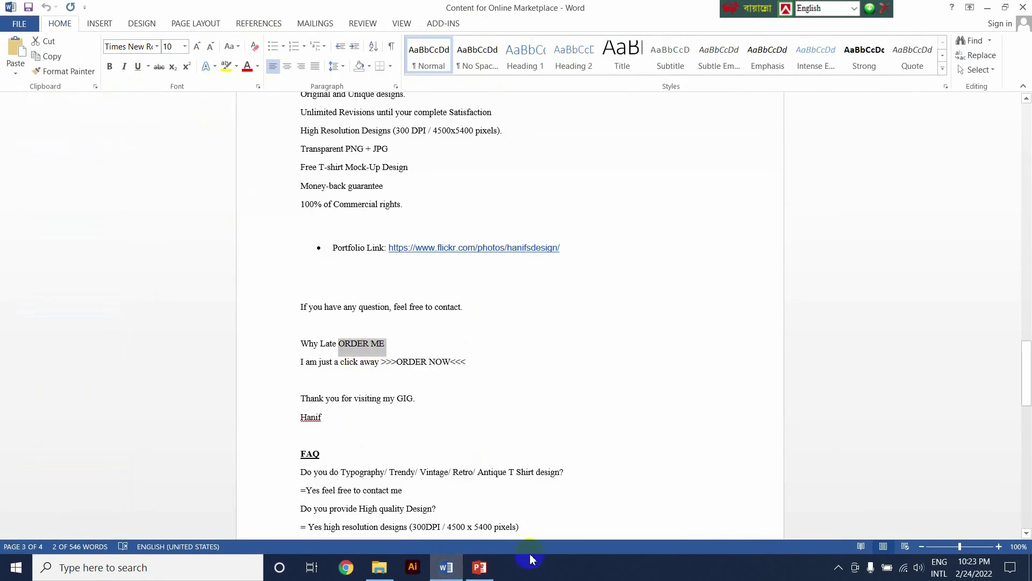
pyautogui.click(486, 574)
pyautogui.click(499, 392)
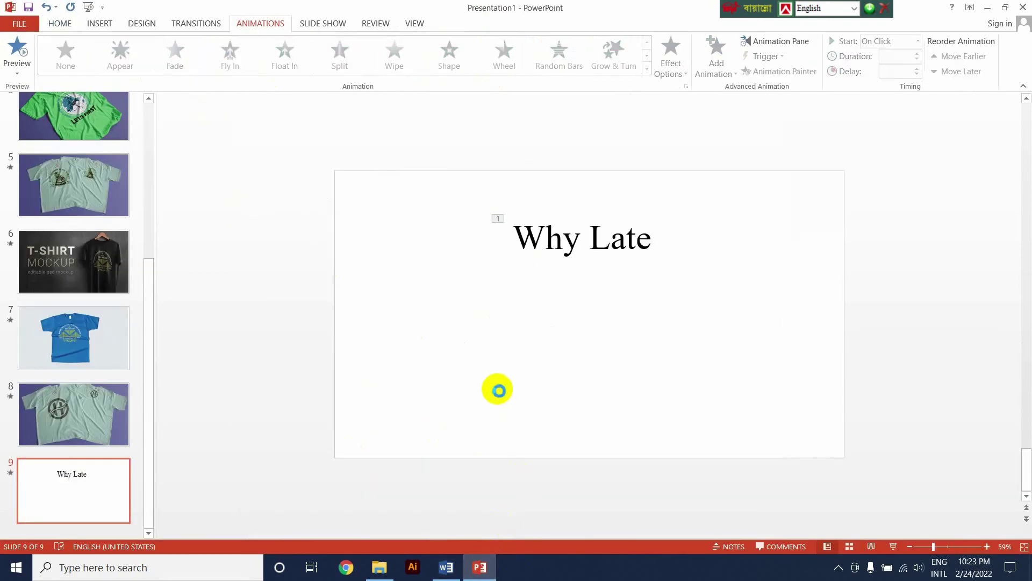
pyautogui.hotkey('ctrl', 'v')
pyautogui.moveTo(620, 306); pyautogui.dragTo(783, 255)
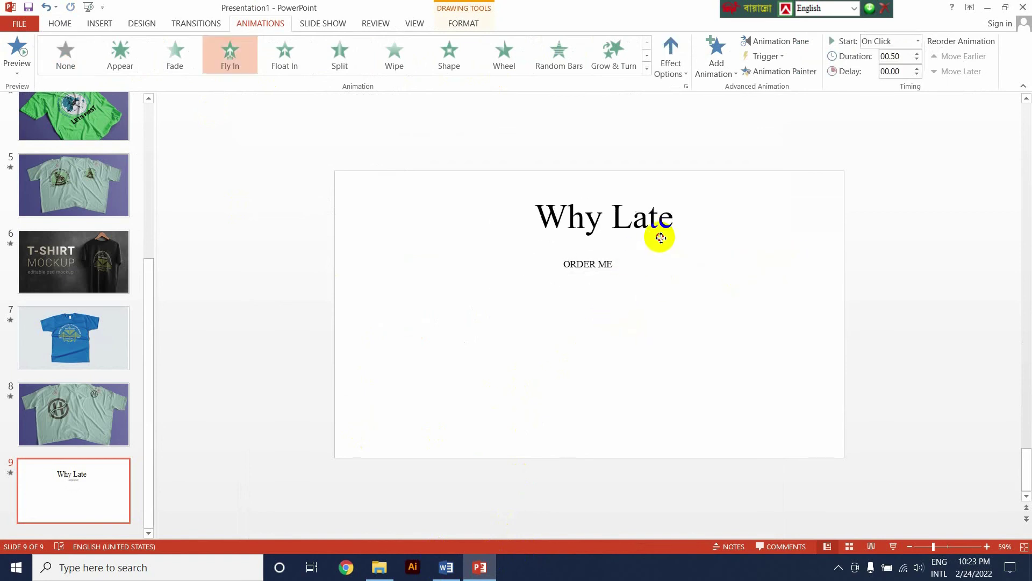
pyautogui.click(609, 262)
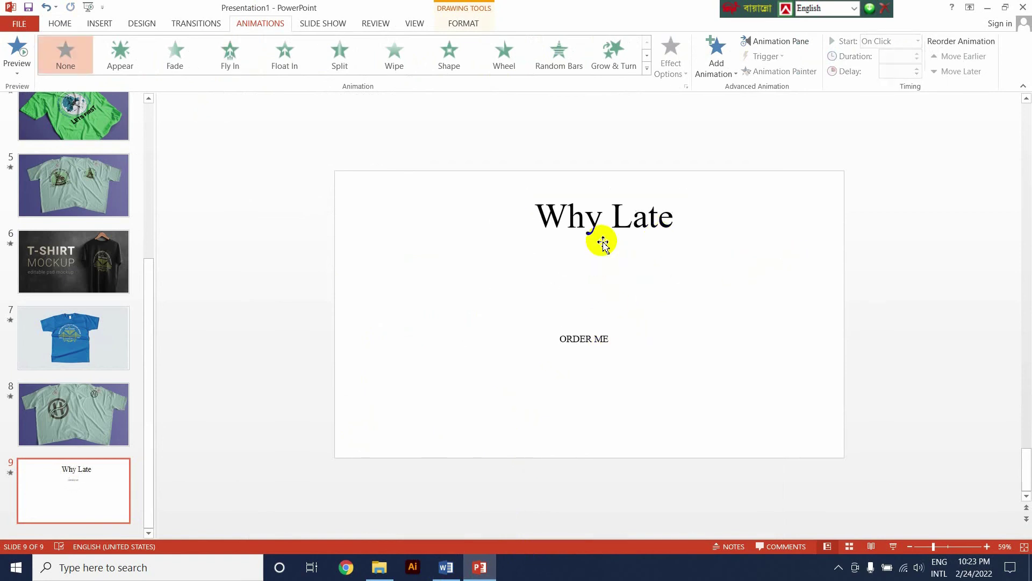
pyautogui.click(617, 206)
pyautogui.moveTo(624, 195); pyautogui.dragTo(607, 232)
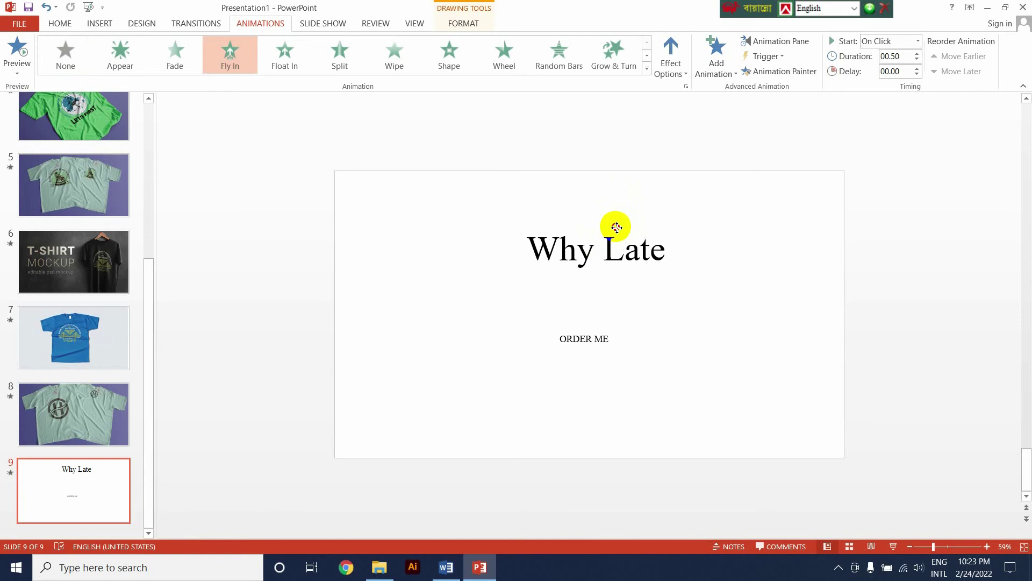
pyautogui.click(583, 338)
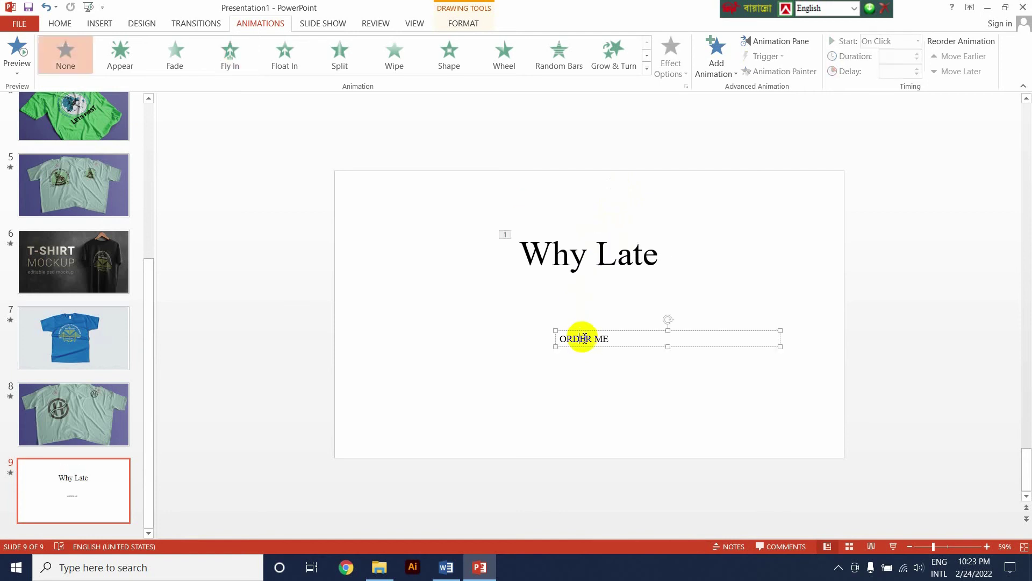
# Step: Grow the ORDER ME text to 88 pt with Grow Font
pyautogui.tripleClick(587, 340)
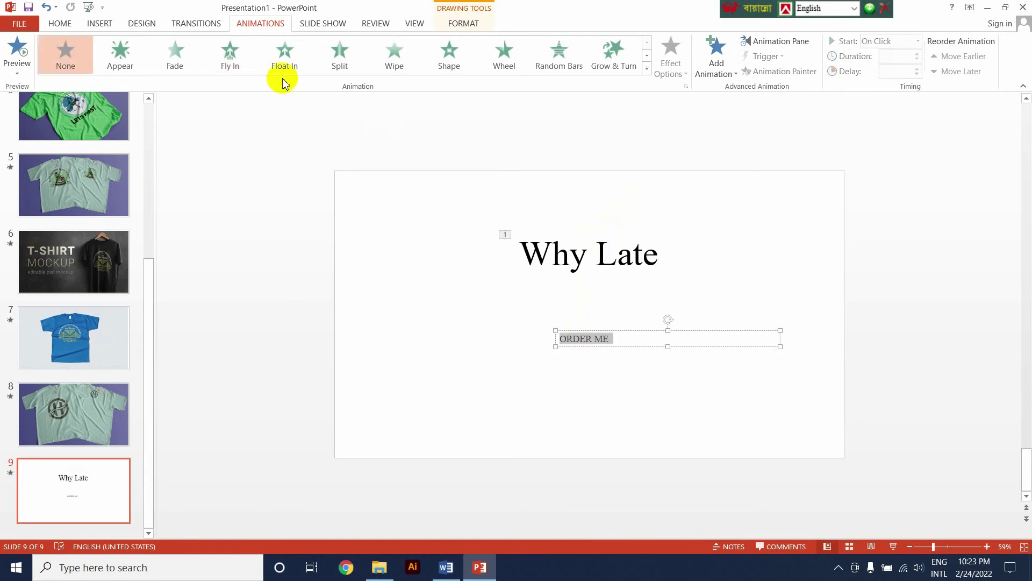
pyautogui.click(61, 22)
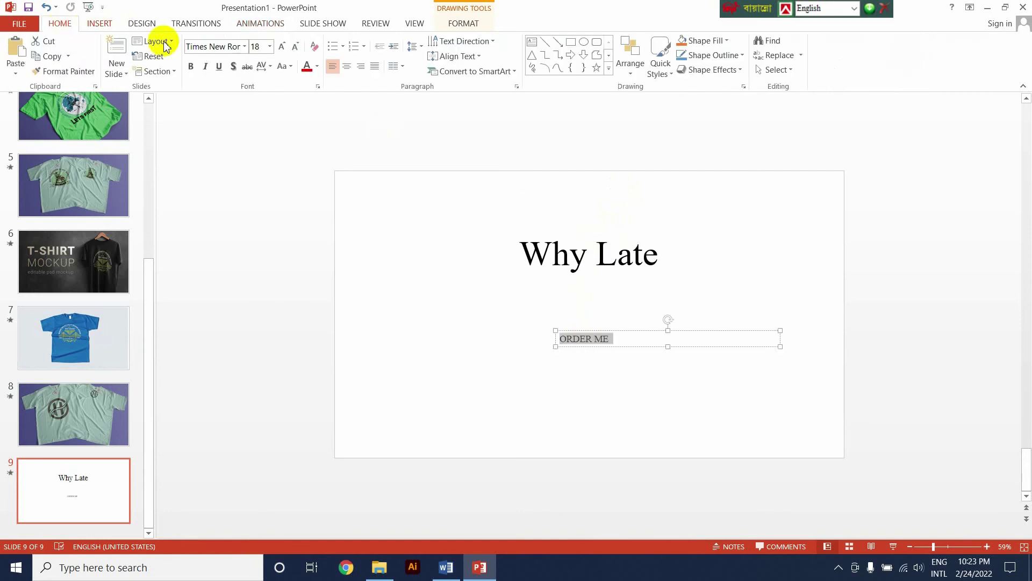
pyautogui.click(283, 47)
pyautogui.click(283, 47)
pyautogui.doubleClick(284, 47)
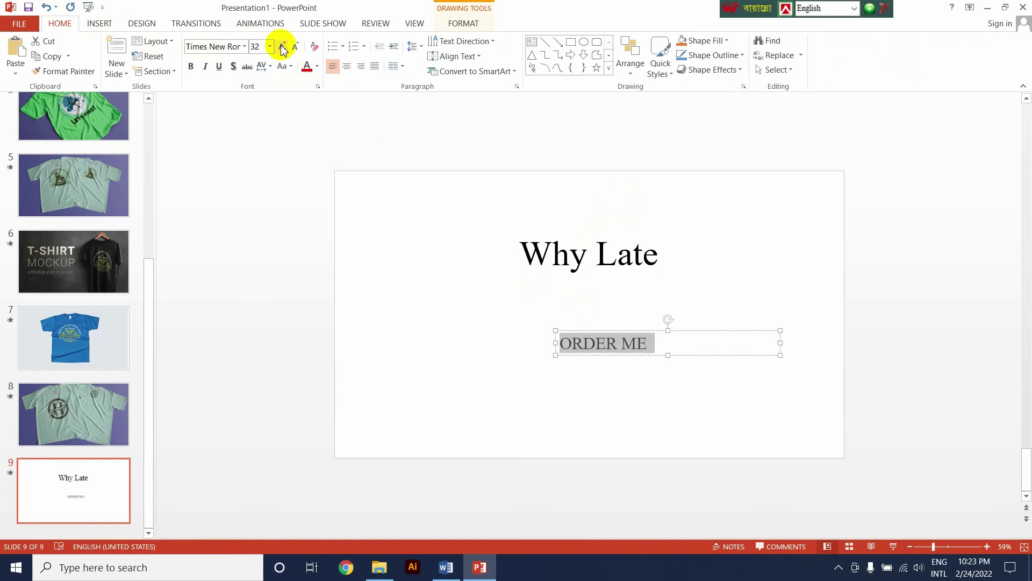
pyautogui.doubleClick(284, 47)
pyautogui.doubleClick(283, 48)
pyautogui.doubleClick(284, 47)
pyautogui.doubleClick(283, 48)
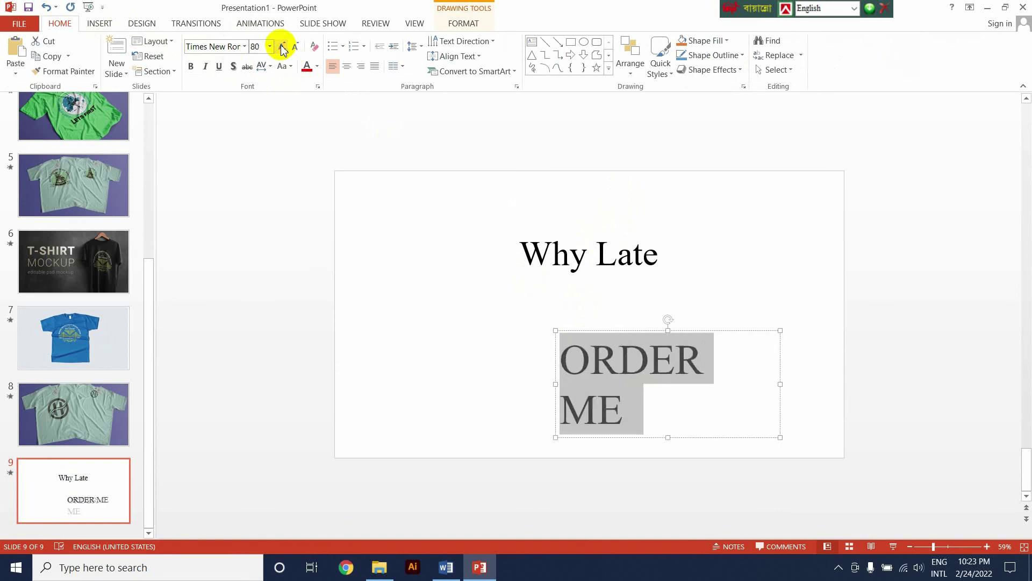
pyautogui.click(284, 47)
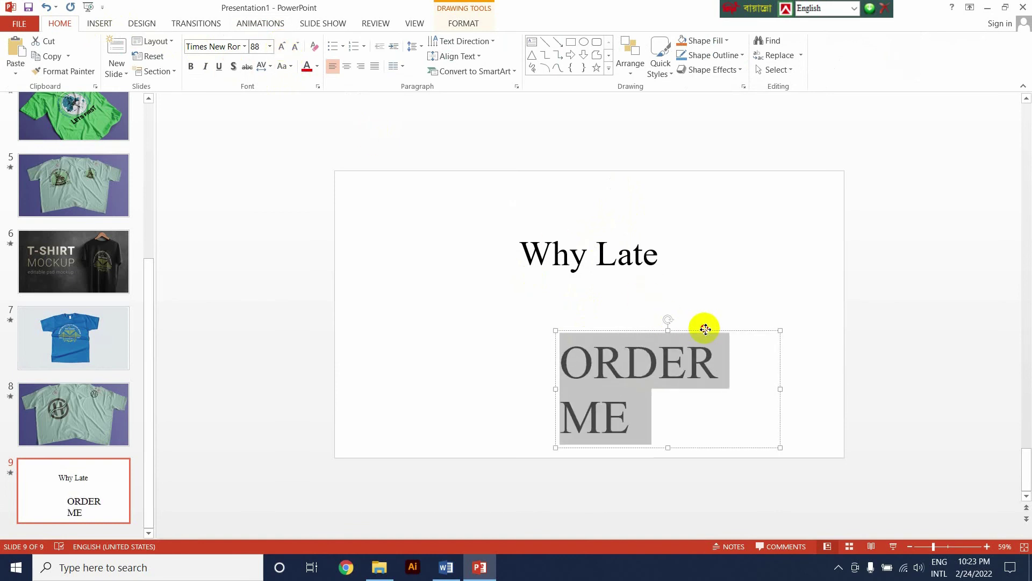
# Step: Make ORDER ME a centred, bold, blue single line positioned beneath Why Late
pyautogui.moveTo(705, 329); pyautogui.dragTo(625, 306)
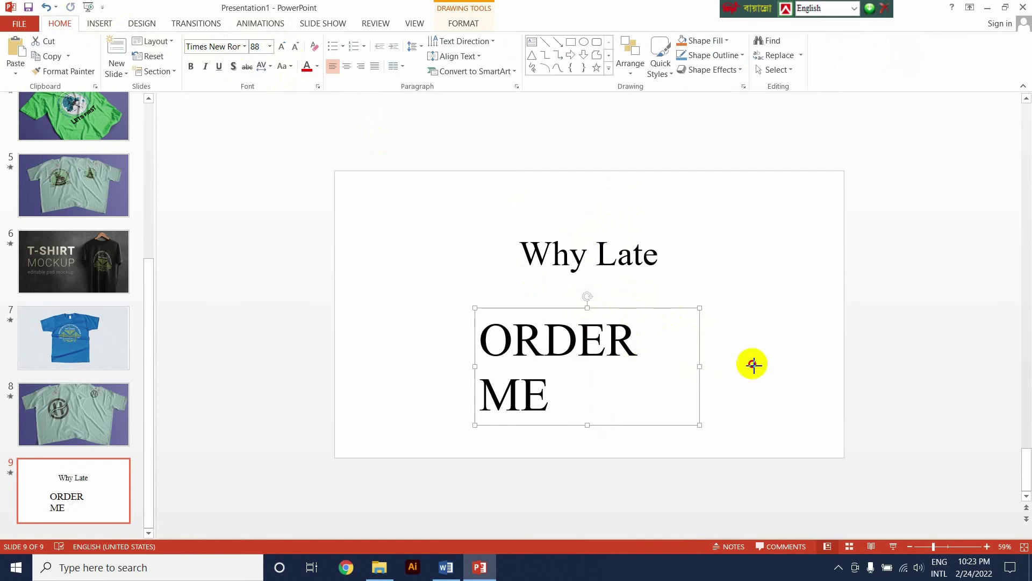
pyautogui.moveTo(752, 364)
pyautogui.mouseDown()
pyautogui.moveTo(803, 362)
pyautogui.moveTo(795, 364)
pyautogui.mouseUp()
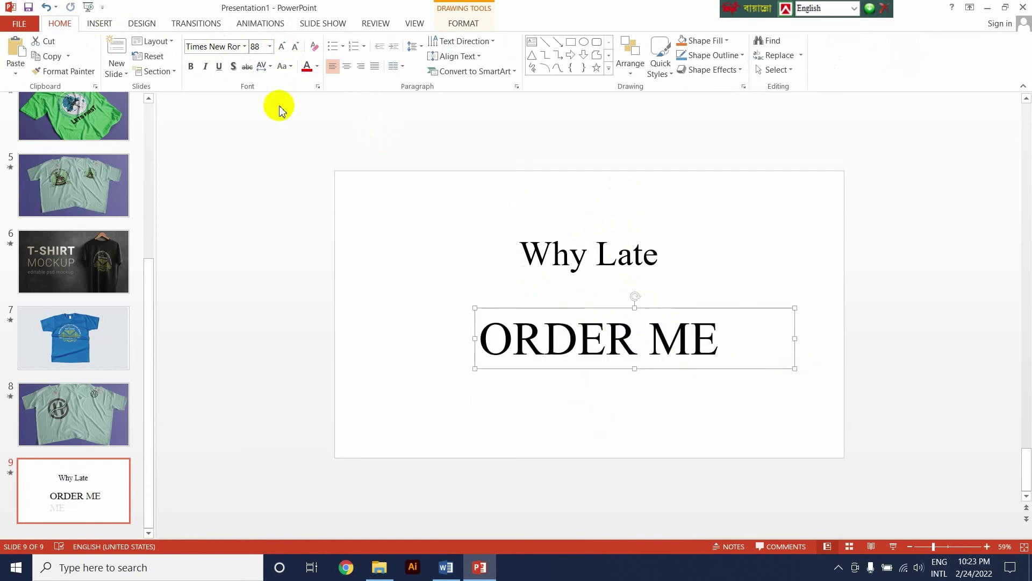
pyautogui.click(348, 68)
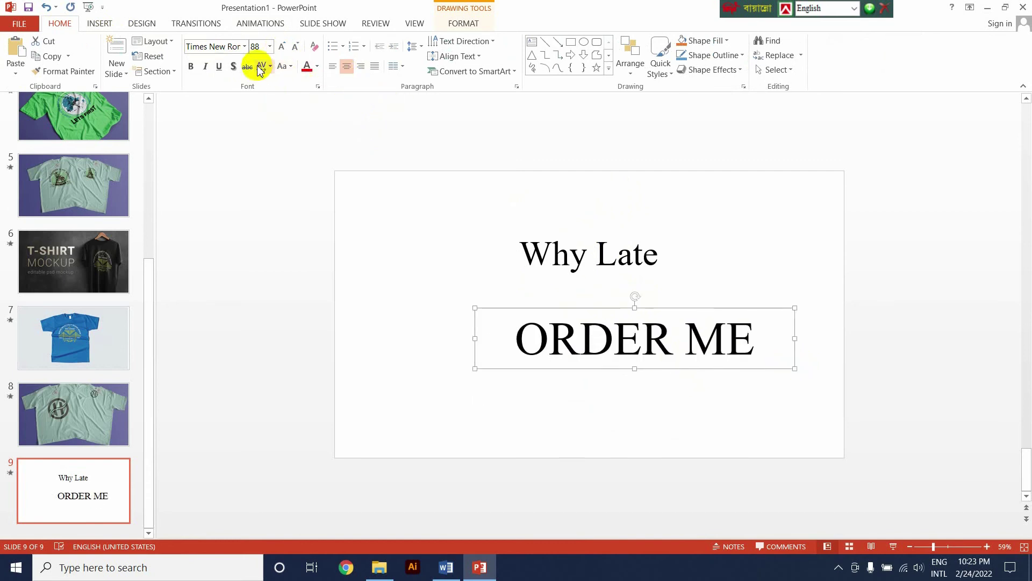
pyautogui.click(191, 66)
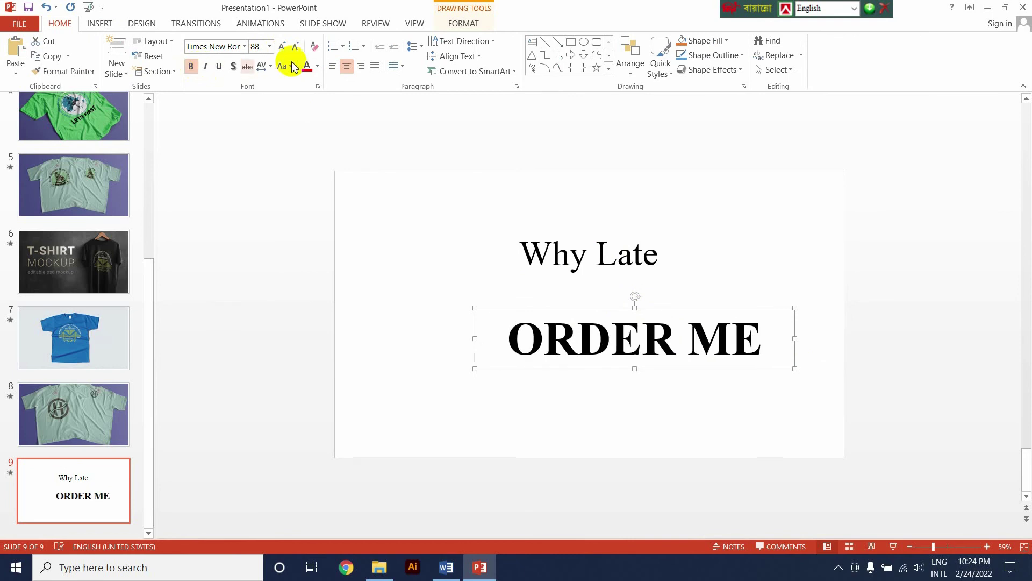
pyautogui.click(318, 67)
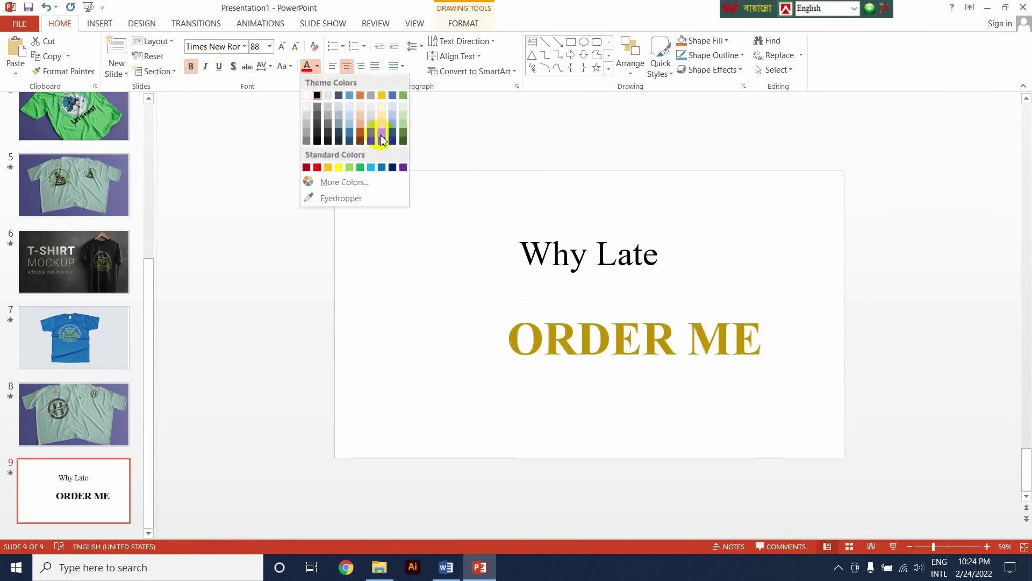
pyautogui.click(380, 167)
pyautogui.click(702, 309)
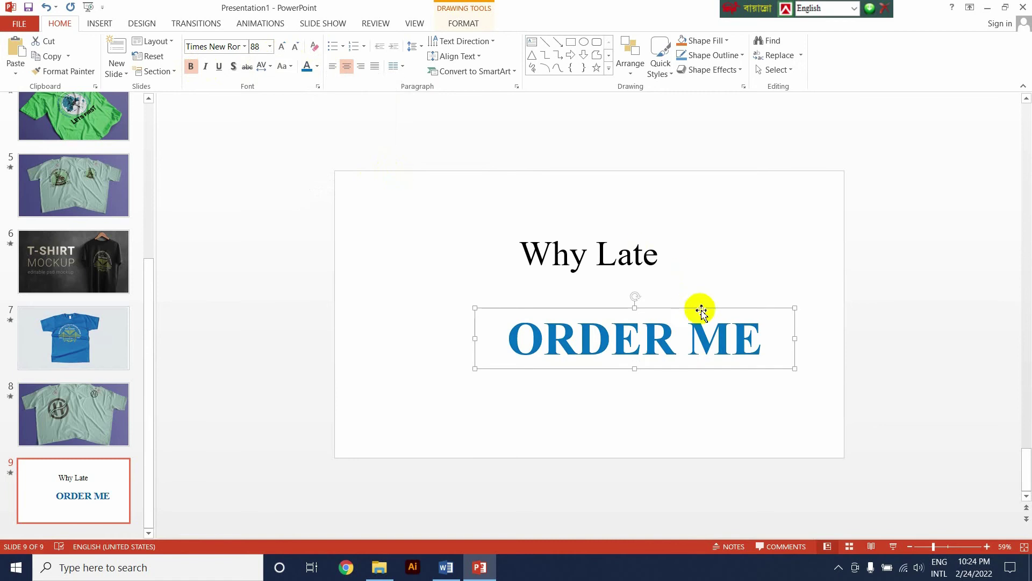
pyautogui.moveTo(699, 308); pyautogui.dragTo(655, 299)
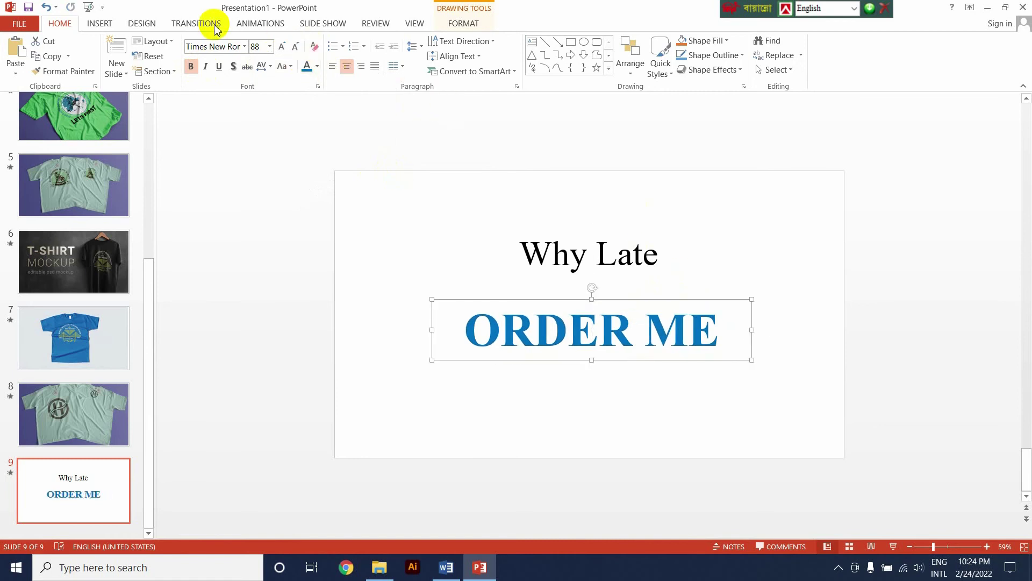
# Step: Apply the Swivel entrance effect to the ORDER ME line, playing after 'Why Late'
pyautogui.click(253, 24)
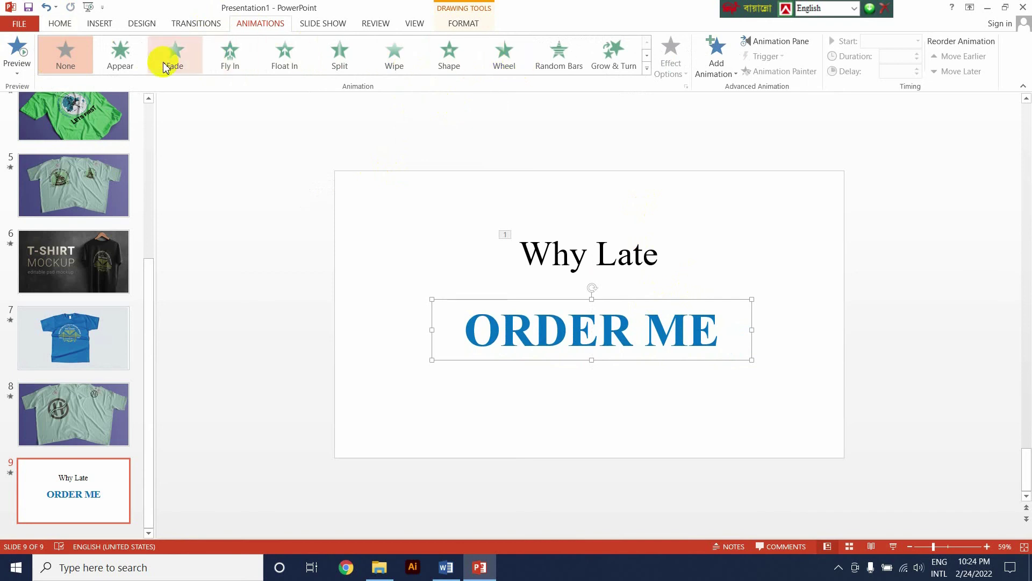
pyautogui.click(647, 68)
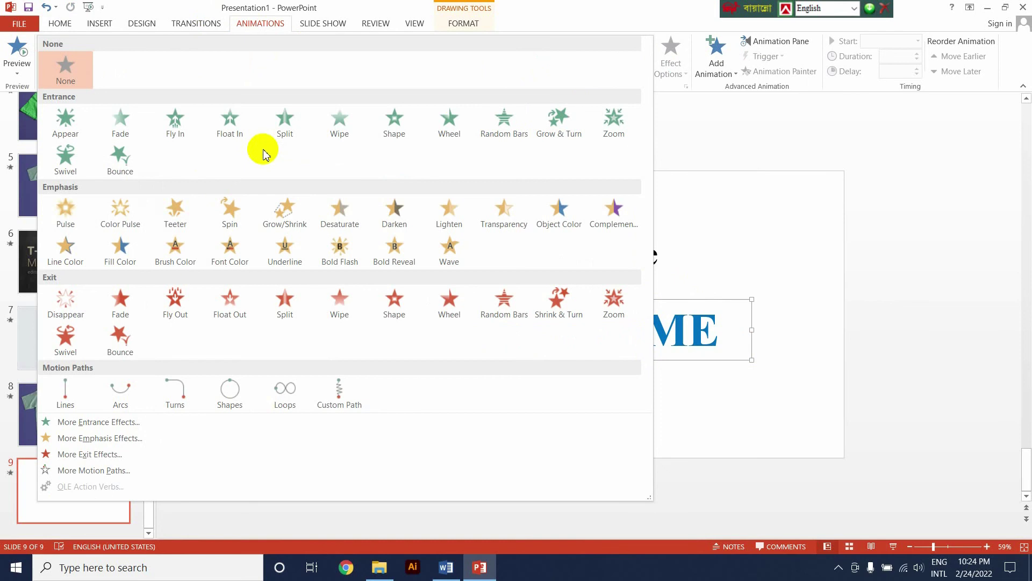
pyautogui.click(67, 158)
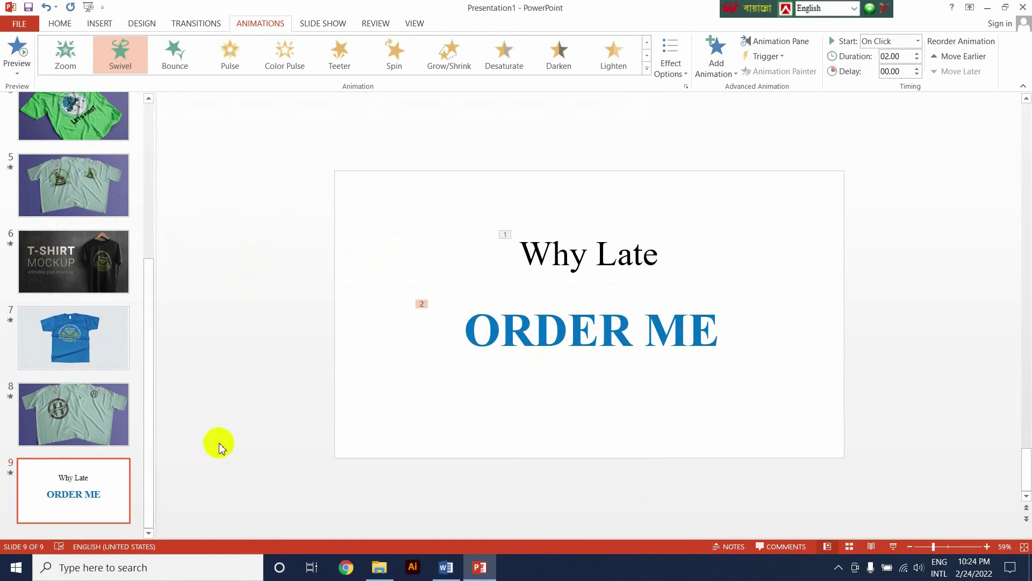
pyautogui.rightClick(59, 480)
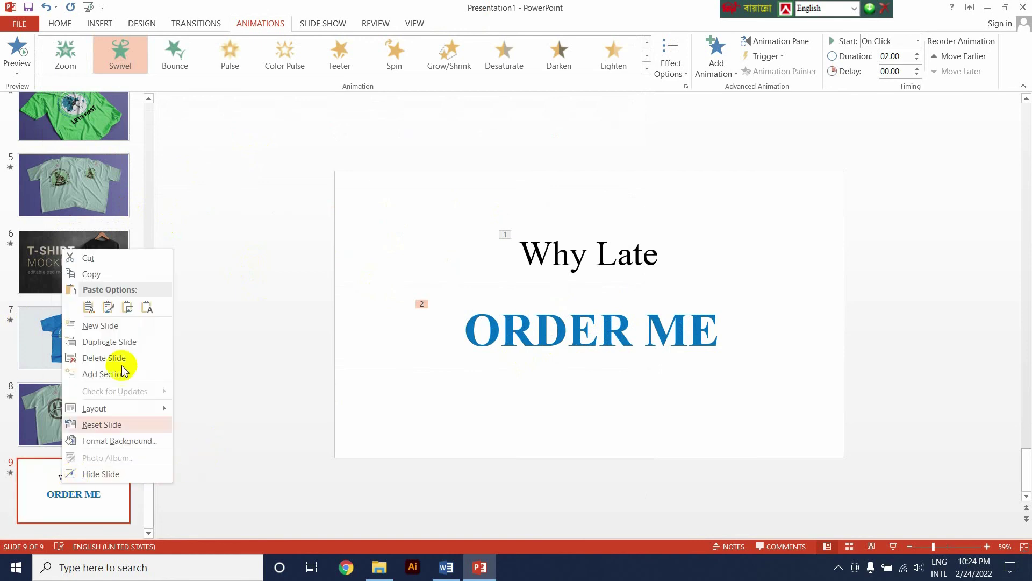
# Step: Insert a new Blank layout slide after slide 9
pyautogui.click(217, 277)
pyautogui.click(59, 24)
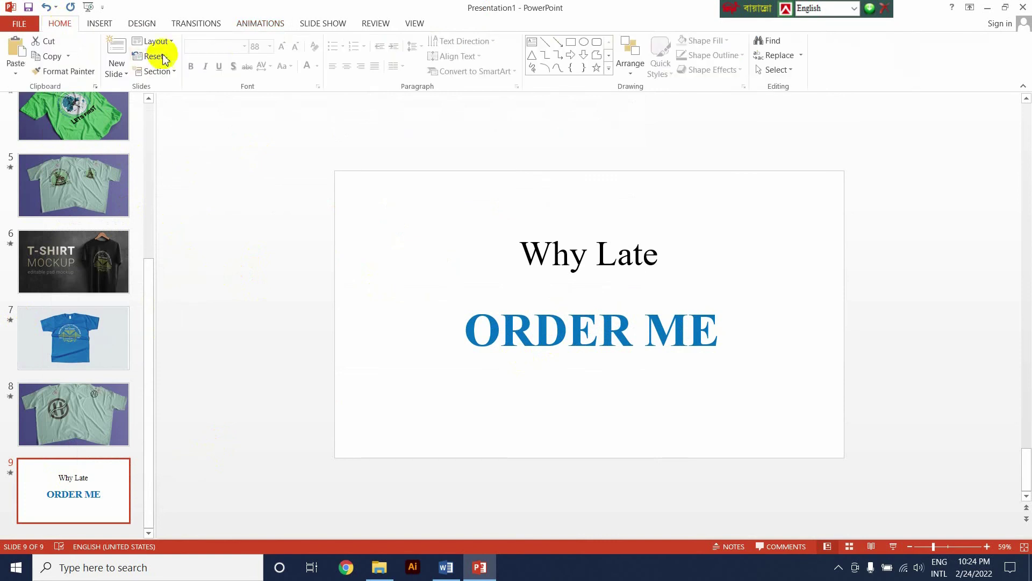
pyautogui.click(126, 71)
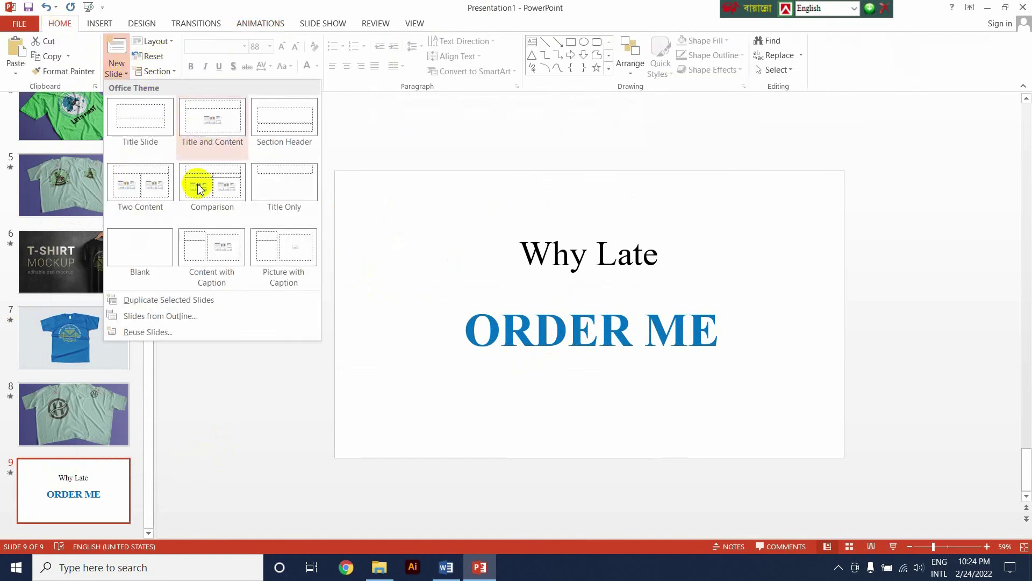
pyautogui.click(151, 254)
# Step: In the Word gig description, select the words 'Thank you'
pyautogui.click(449, 568)
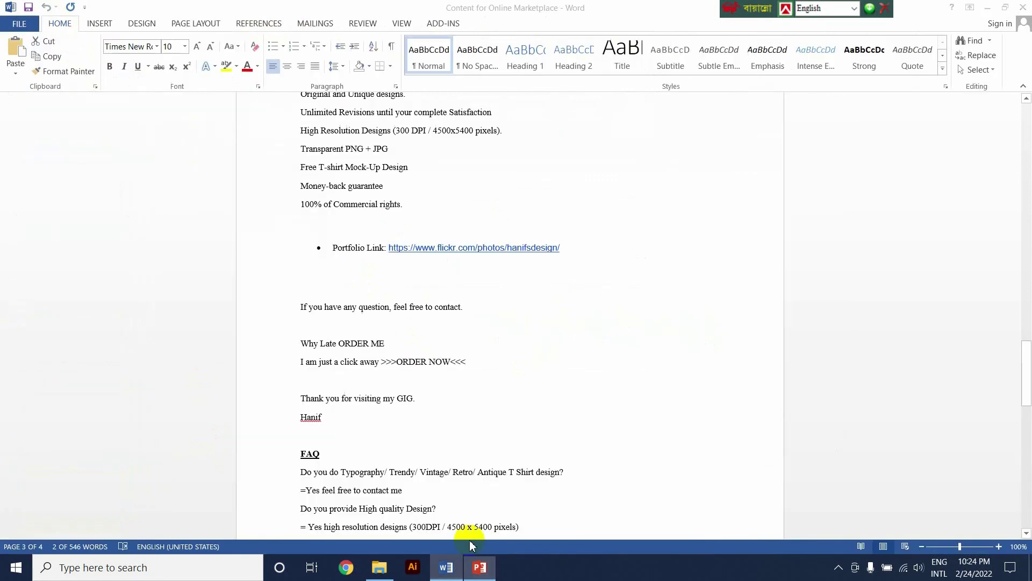
pyautogui.click(365, 401)
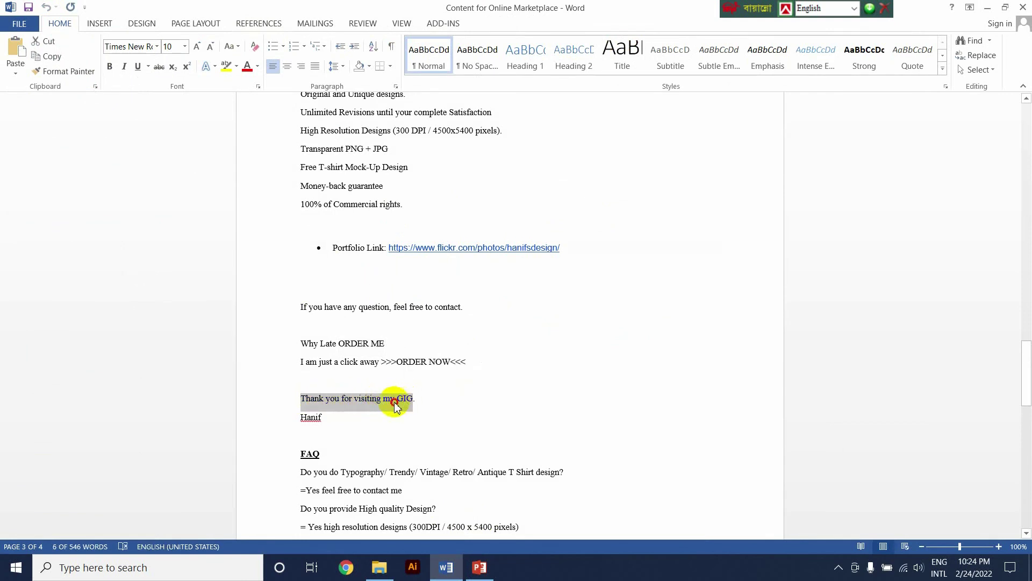
pyautogui.click(394, 403)
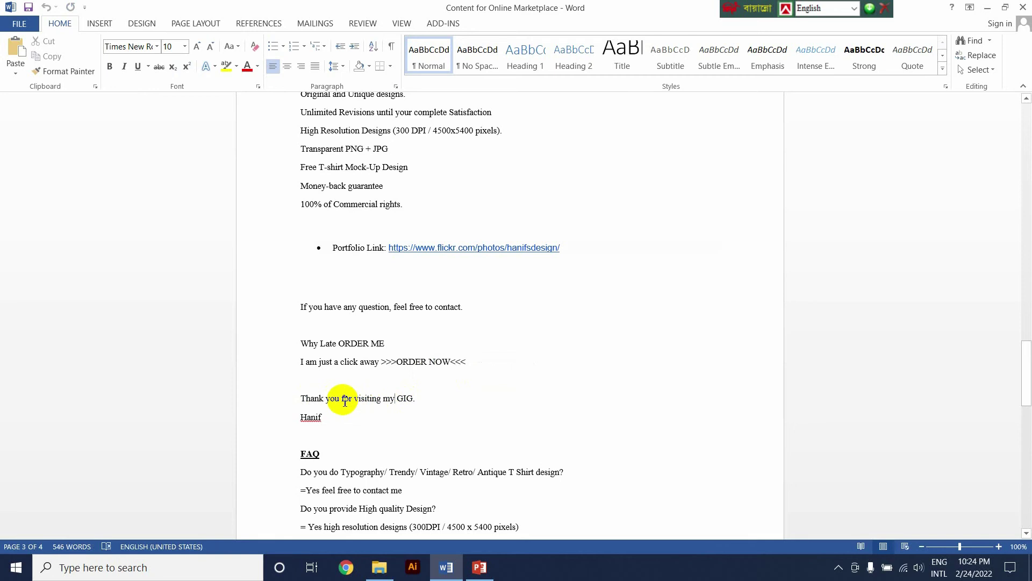
pyautogui.moveTo(313, 407); pyautogui.dragTo(281, 406)
pyautogui.hotkey('ctrl', 'c')
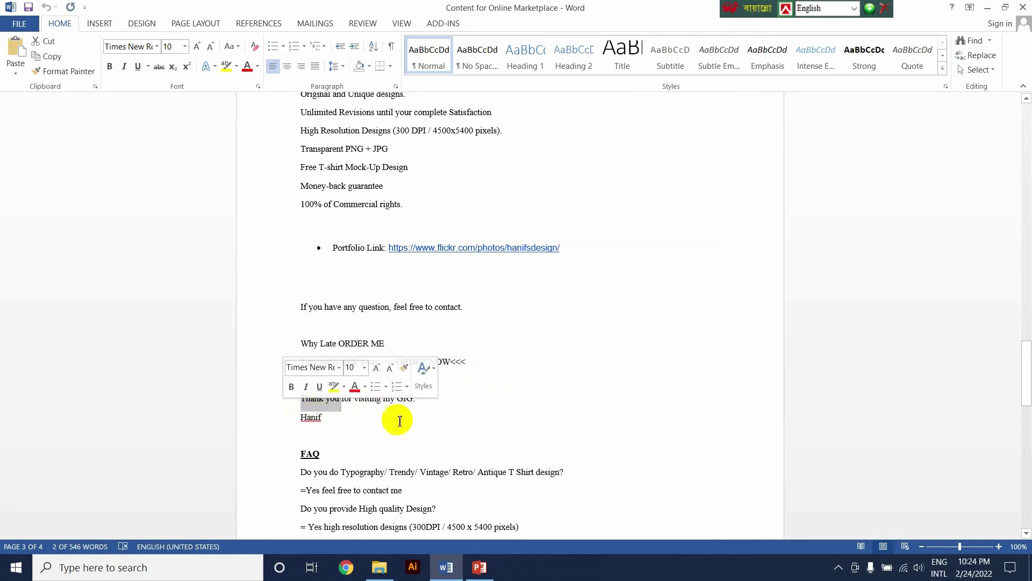
# Step: Paste 'Thank you' onto slide 10, widen its text box and capitalise it to 'Thank You'
pyautogui.click(479, 566)
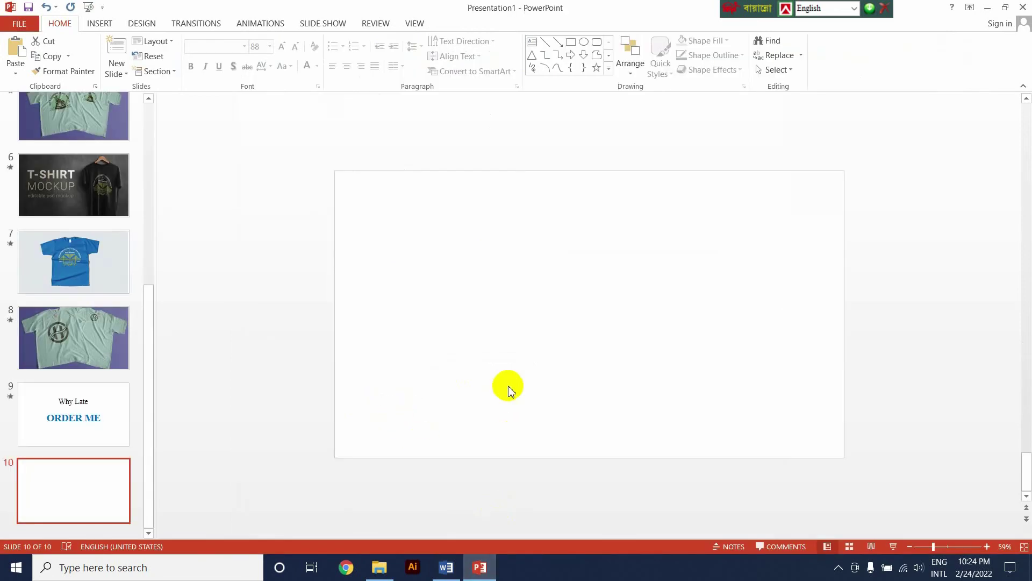
pyautogui.click(544, 350)
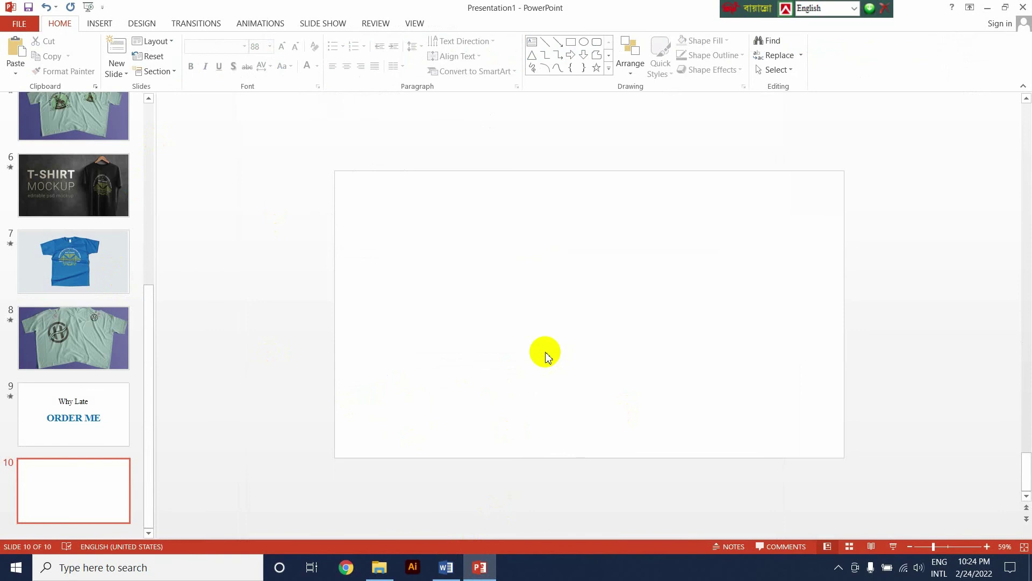
pyautogui.hotkey('ctrl', 'v')
pyautogui.moveTo(614, 306); pyautogui.dragTo(865, 231)
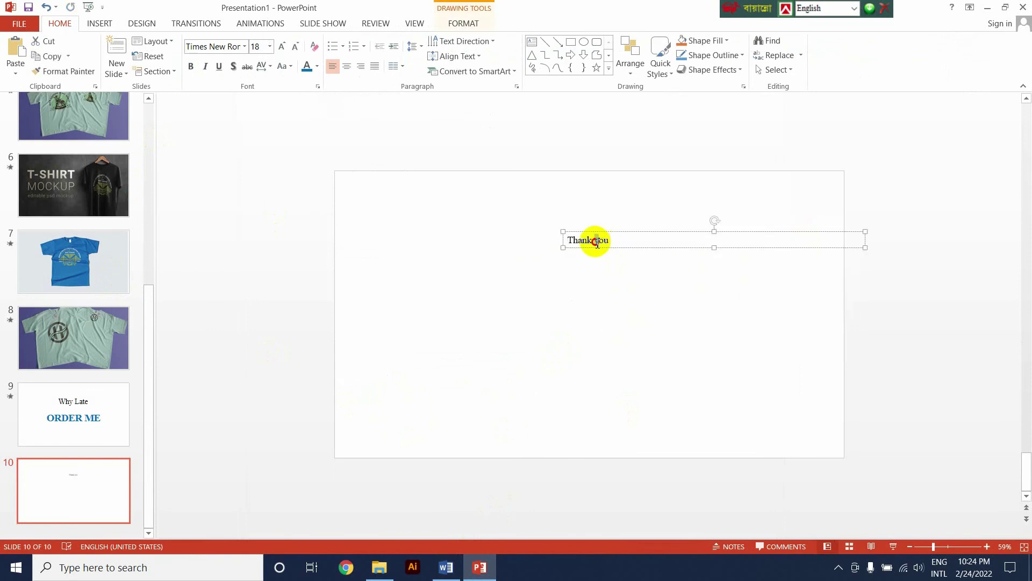
pyautogui.moveTo(593, 240); pyautogui.dragTo(598, 241)
pyautogui.write('Y')
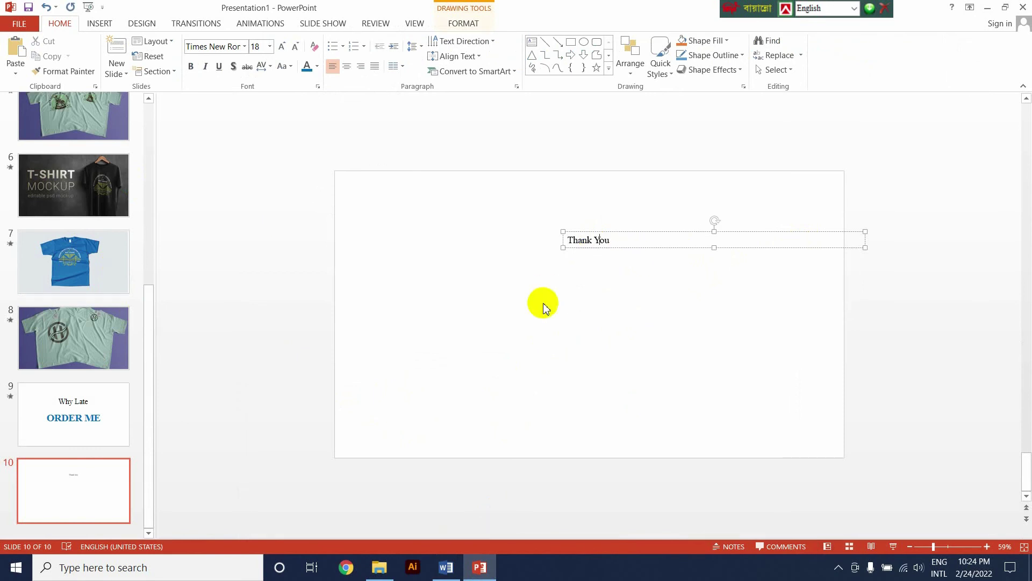
# Step: Copy 'for visiting my GIG' from Word and paste it after 'Thank You'
pyautogui.click(455, 574)
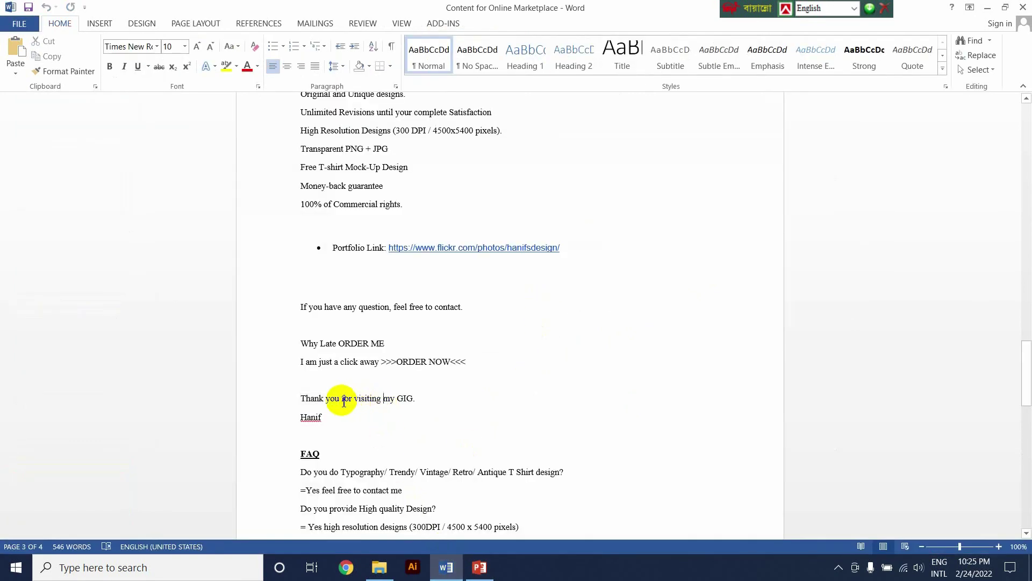
pyautogui.moveTo(343, 401); pyautogui.dragTo(388, 399)
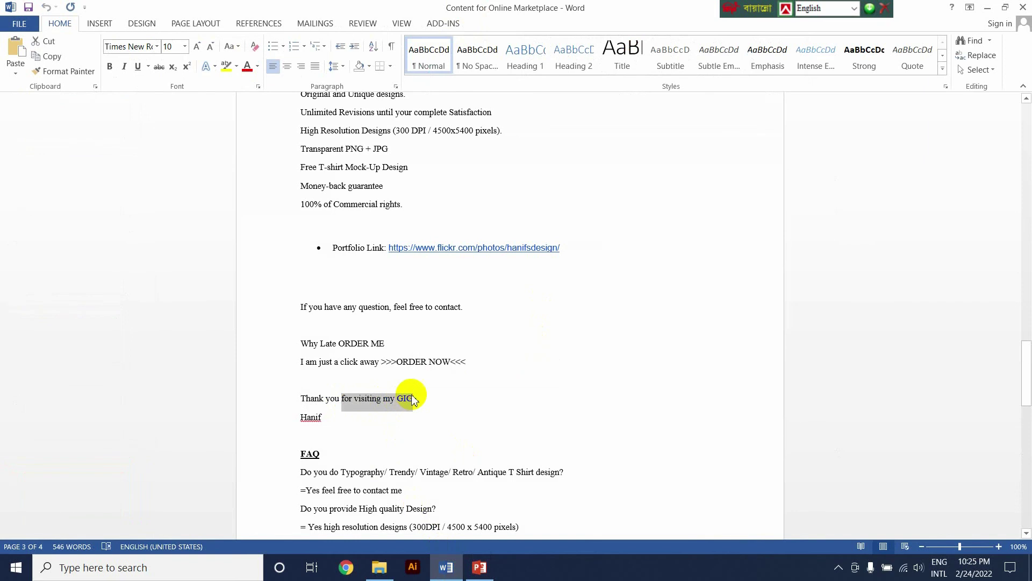
pyautogui.click(479, 567)
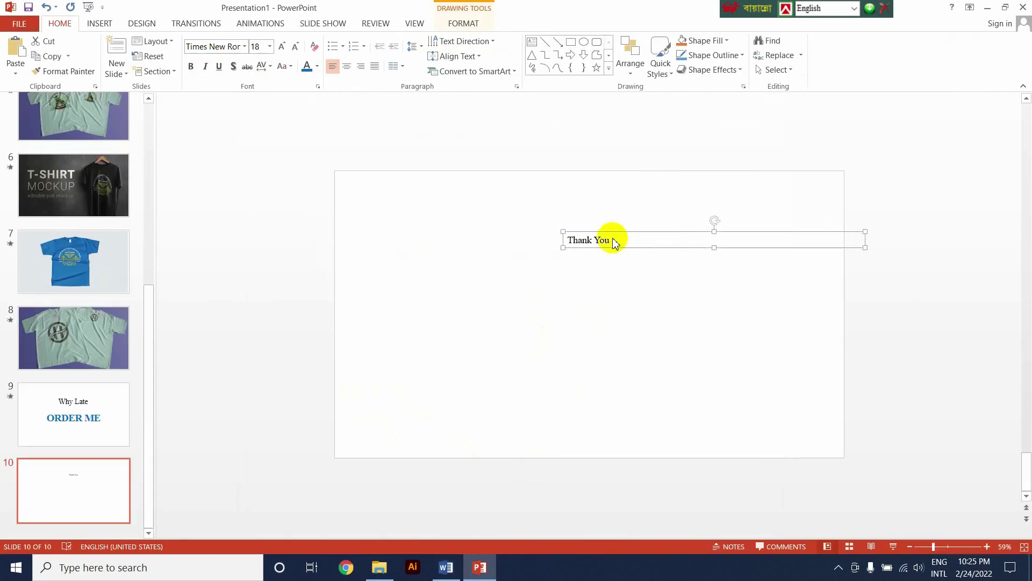
pyautogui.click(604, 240)
pyautogui.press('Escape')
pyautogui.press('Escape')
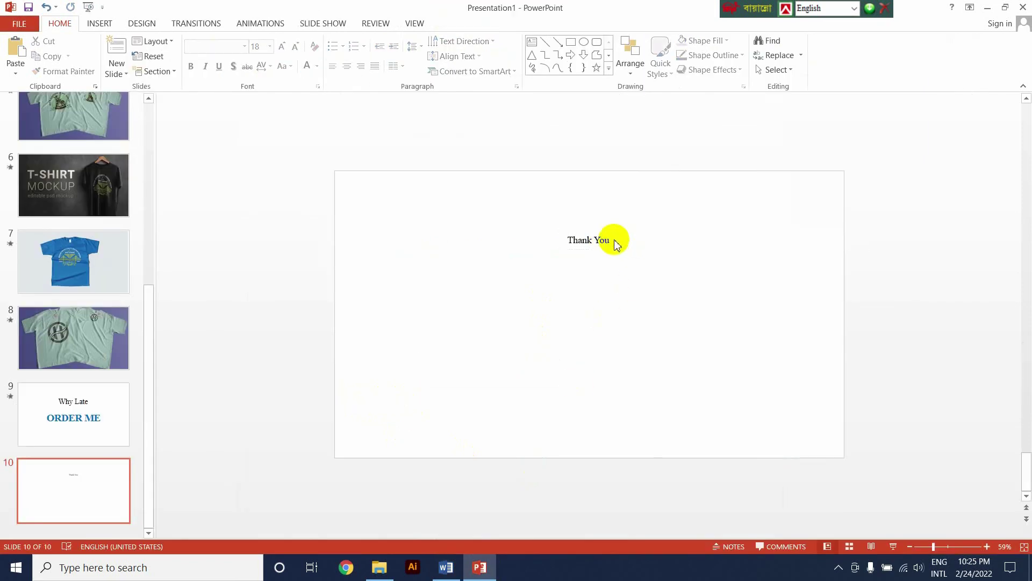
pyautogui.click(611, 240)
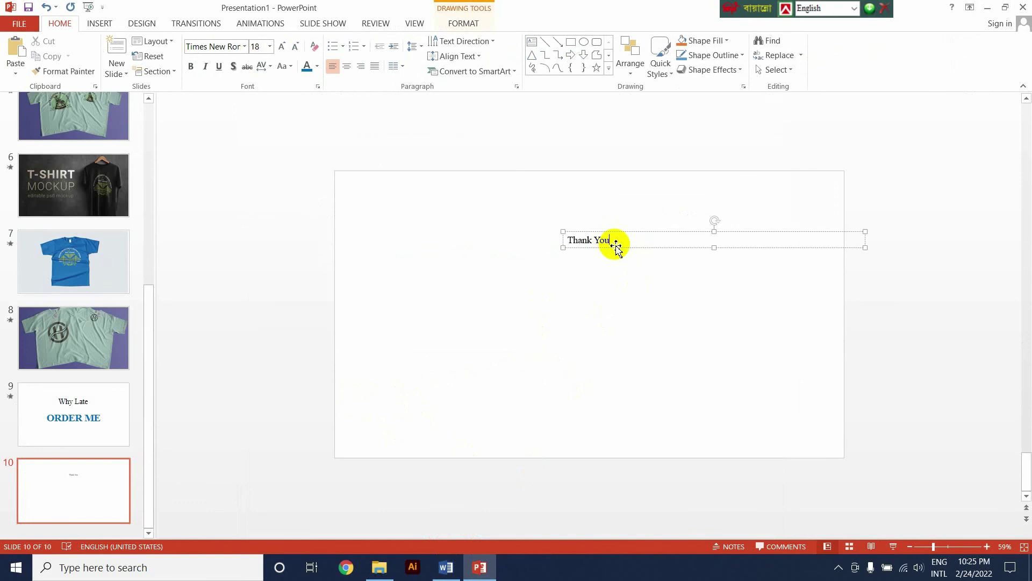
pyautogui.write('for visiting my GIG')
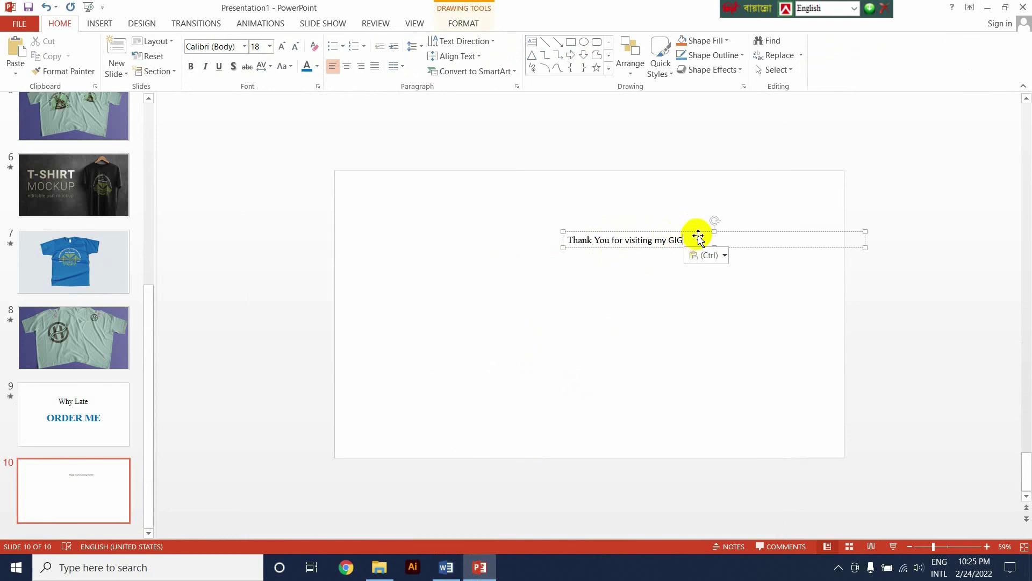
# Step: Reposition the thank-you sentence, centre it and enlarge it to 40 pt
pyautogui.moveTo(698, 237); pyautogui.dragTo(600, 228)
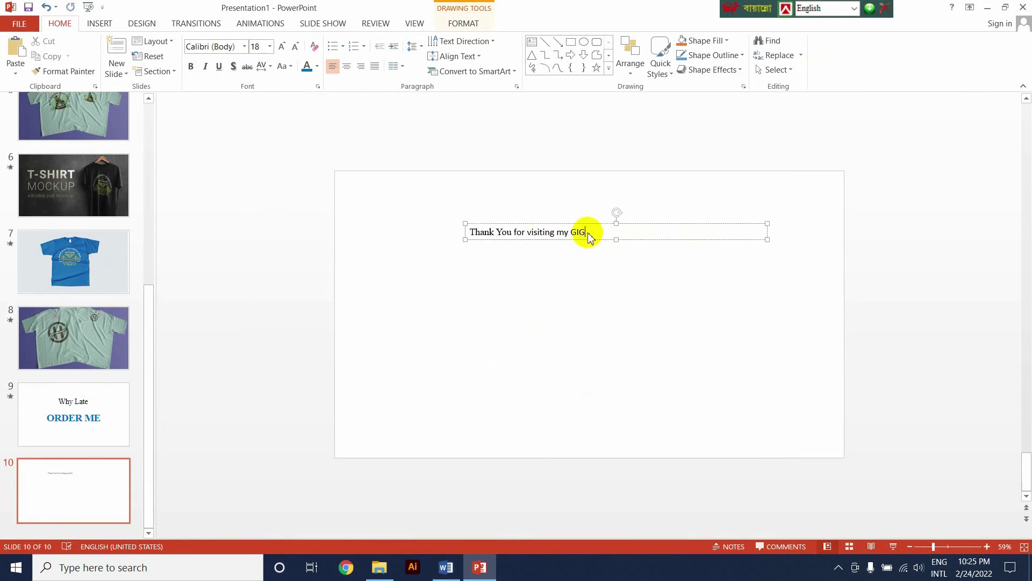
pyautogui.moveTo(587, 233); pyautogui.dragTo(450, 230)
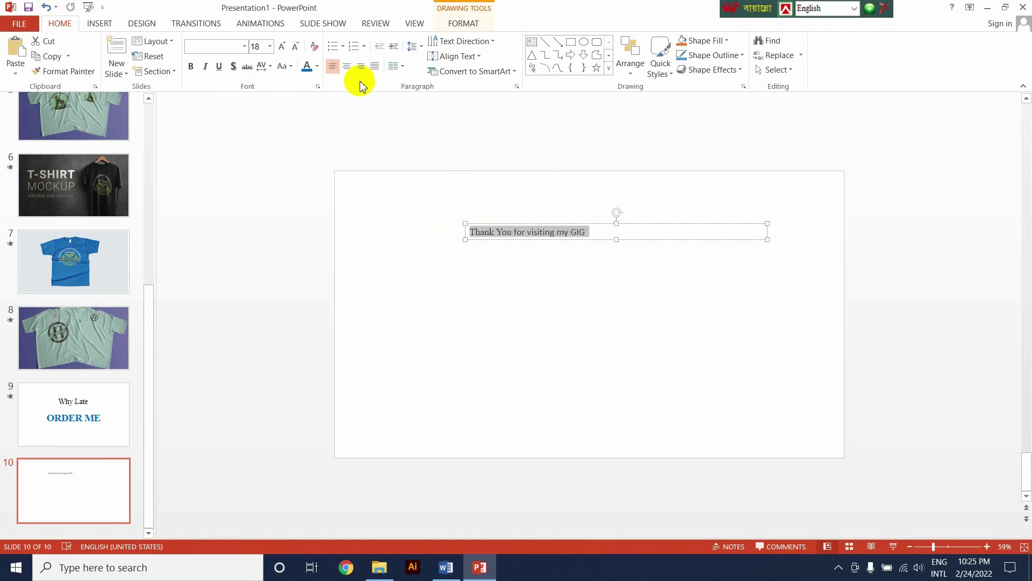
pyautogui.click(347, 67)
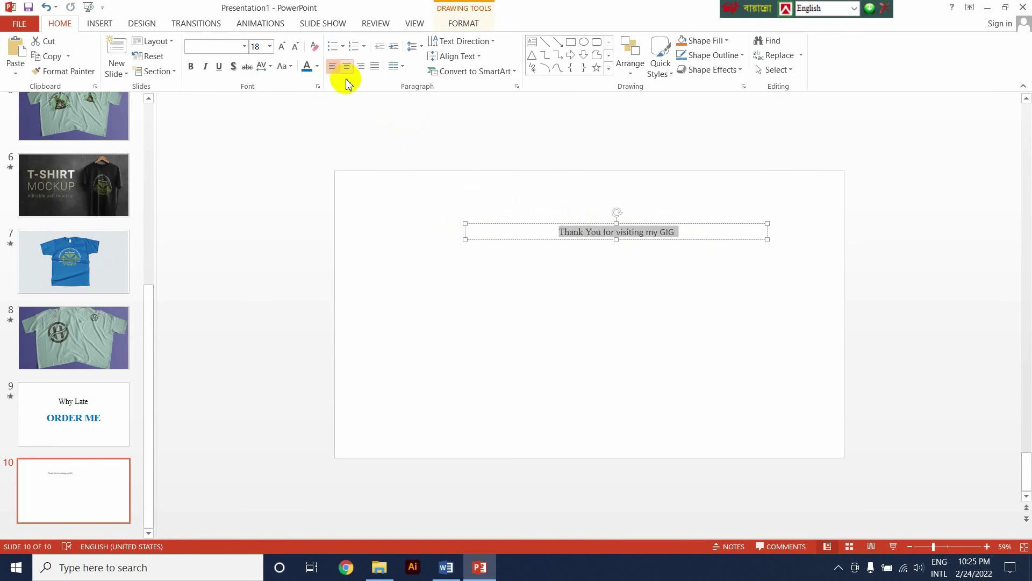
pyautogui.click(281, 46)
pyautogui.moveTo(689, 224); pyautogui.dragTo(673, 237)
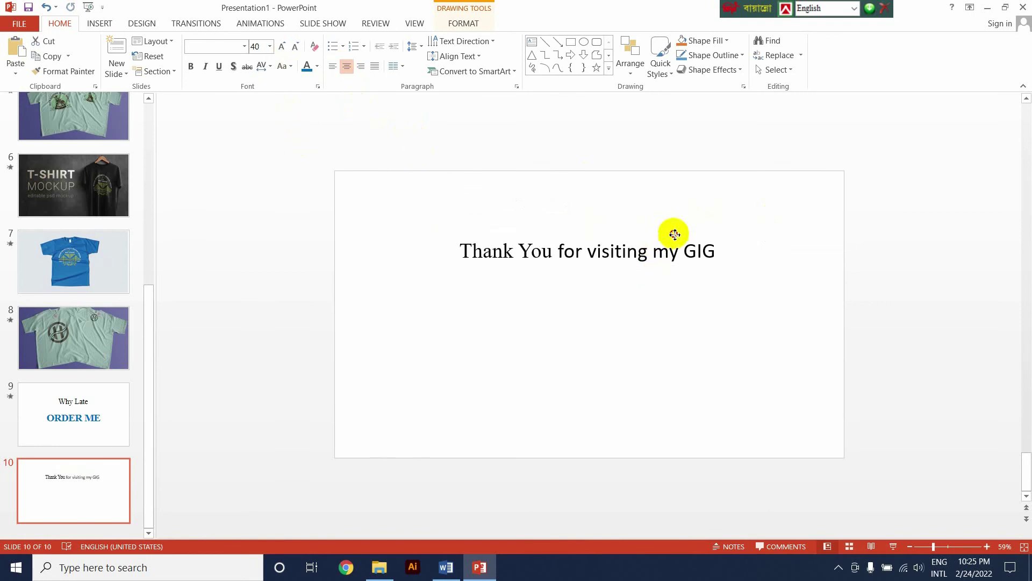
# Step: Capitalise 'visiting' and 'my' so it reads 'Thank You for Visiting My GIG'
pyautogui.click(594, 250)
pyautogui.press('BackSpace')
pyautogui.write('V')
pyautogui.doubleClick(680, 249)
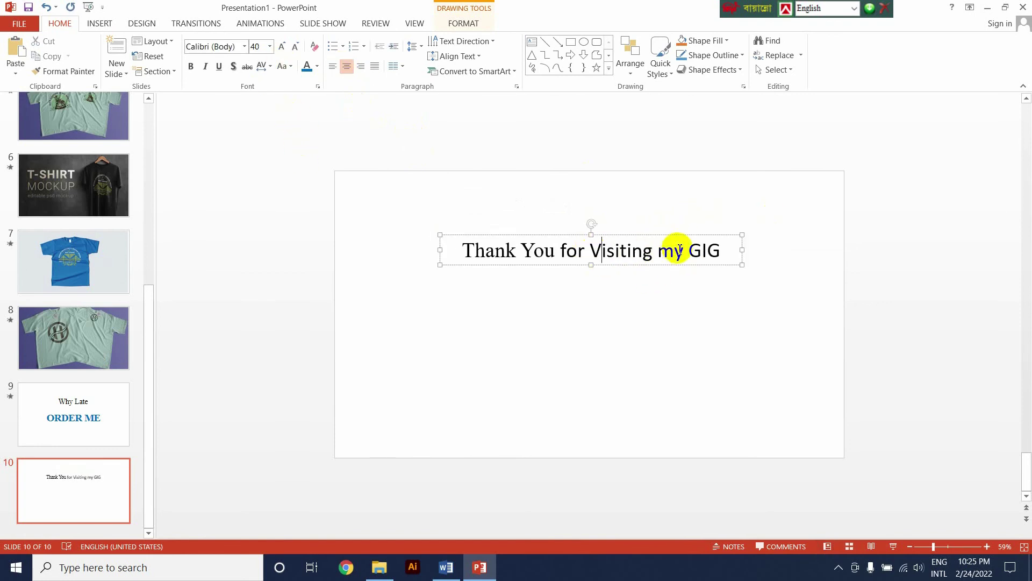
pyautogui.write('M')
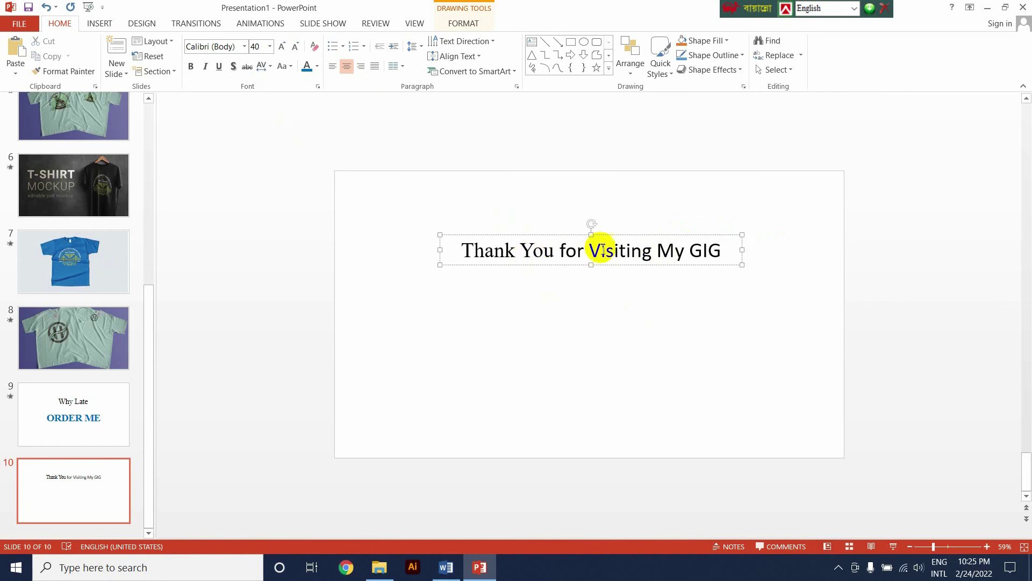
# Step: Give the thank-you text a Split entrance animation and make it bold
pyautogui.click(260, 24)
pyautogui.click(339, 54)
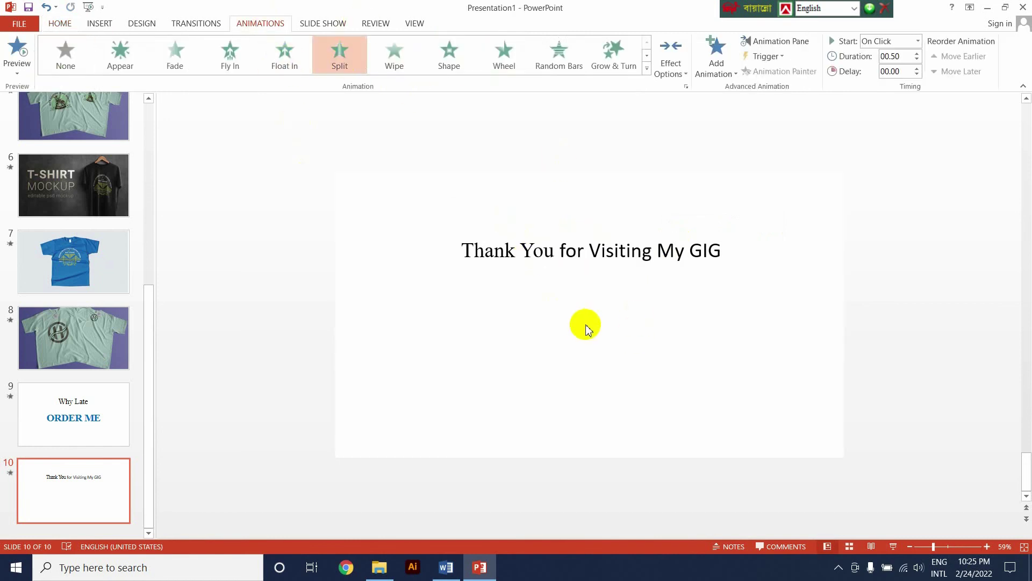
pyautogui.click(616, 247)
pyautogui.click(65, 23)
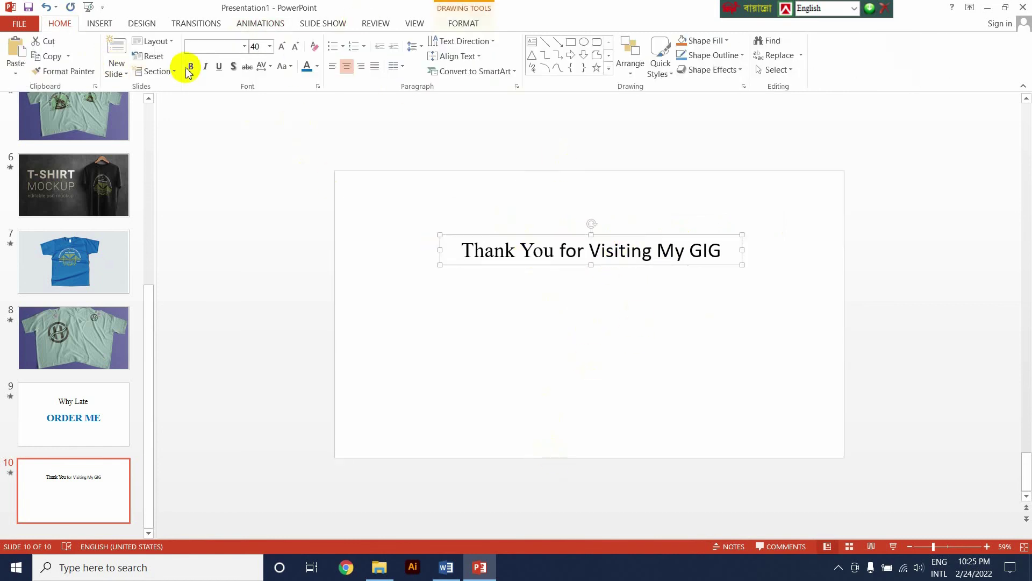
pyautogui.click(189, 67)
pyautogui.click(484, 401)
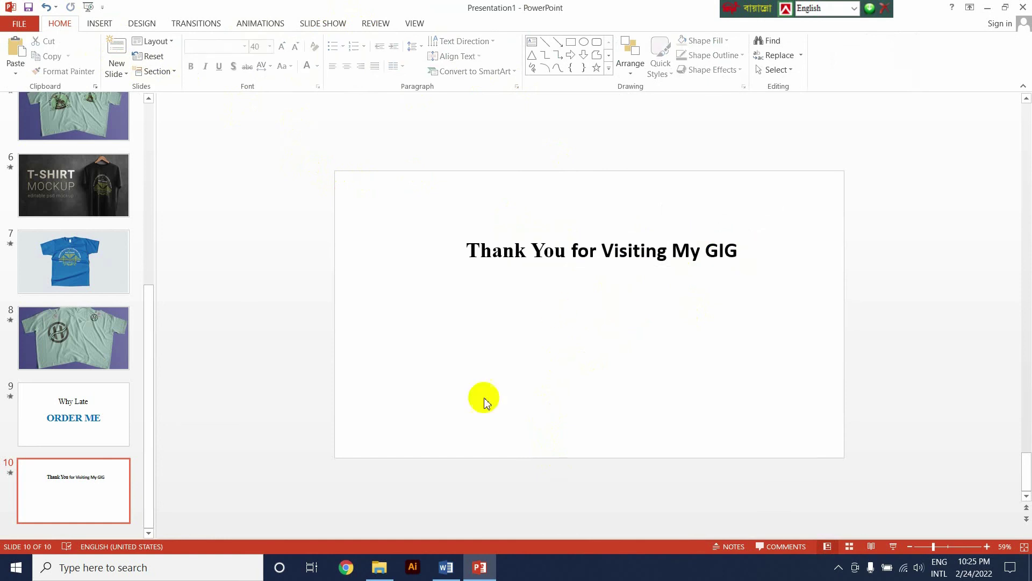
pyautogui.click(562, 258)
# Step: Drag Wall_Logo_Mockup from SOFTWARE (D:) > portfolio > logo onto slide 10
pyautogui.moveTo(583, 233); pyautogui.dragTo(570, 233)
pyautogui.click(379, 567)
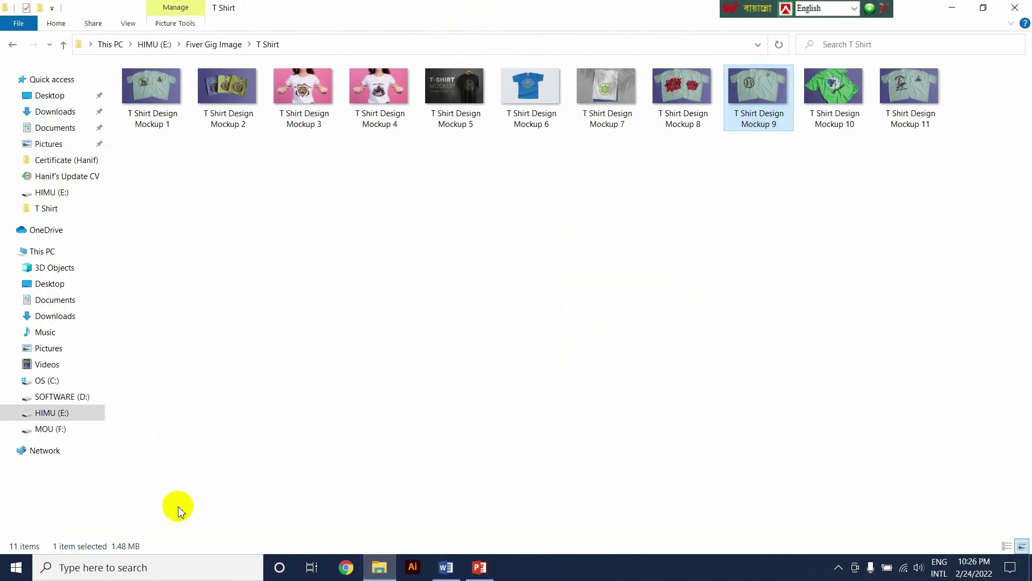
pyautogui.press('super')
pyautogui.click(275, 500)
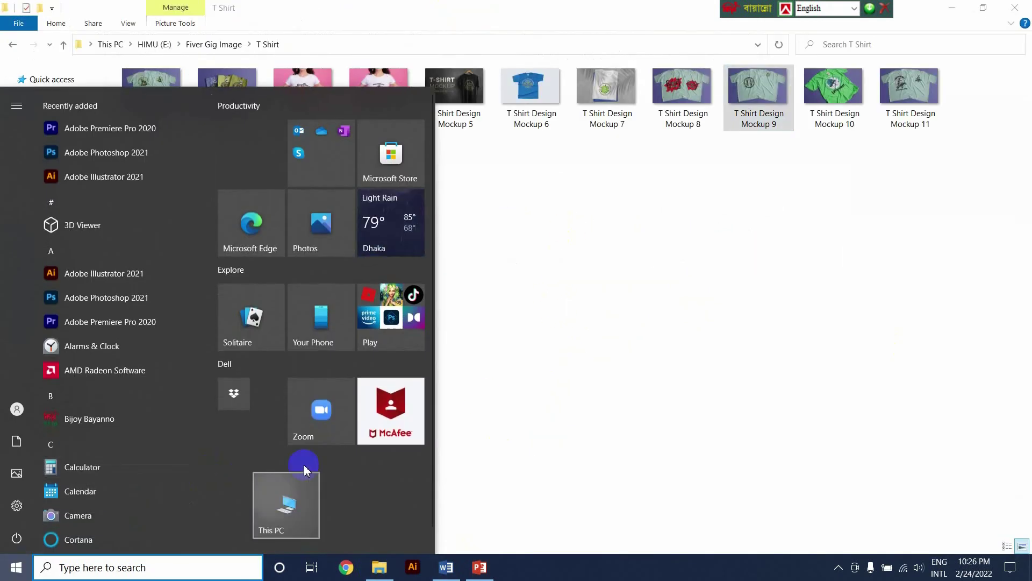
pyautogui.doubleClick(357, 203)
pyautogui.doubleClick(781, 136)
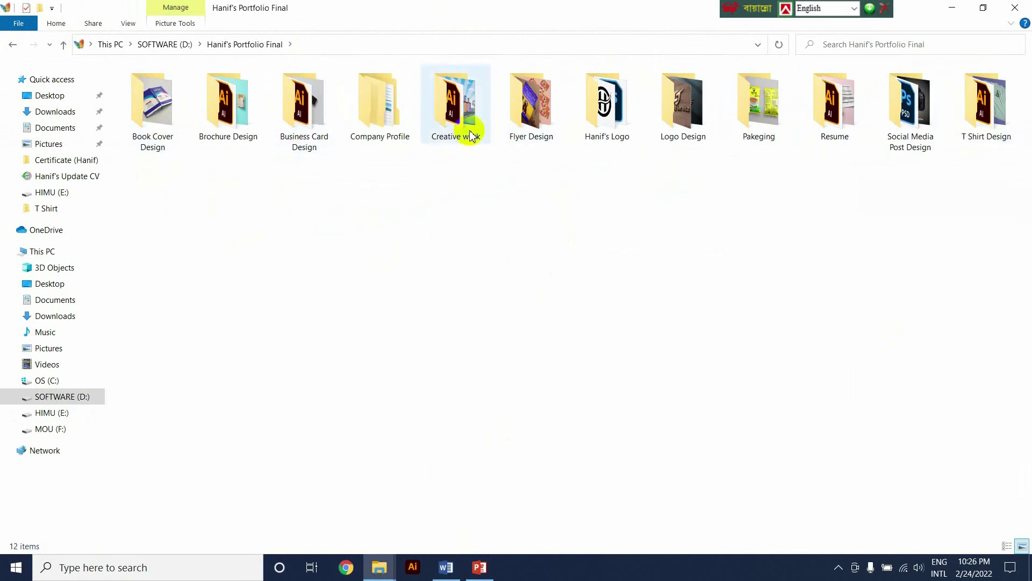
pyautogui.doubleClick(606, 107)
pyautogui.moveTo(455, 113)
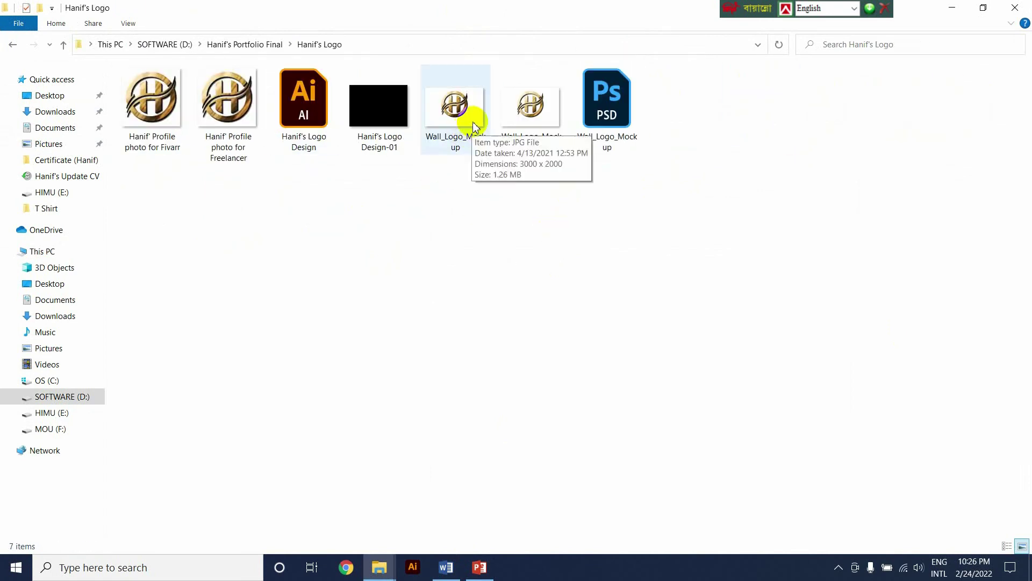
pyautogui.moveTo(469, 119)
pyautogui.mouseDown()
pyautogui.moveTo(607, 382)
pyautogui.moveTo(606, 349)
pyautogui.mouseUp()
# Step: Send the logo behind the title and move the title to the top of the slide
pyautogui.rightClick(610, 288)
pyautogui.click(719, 417)
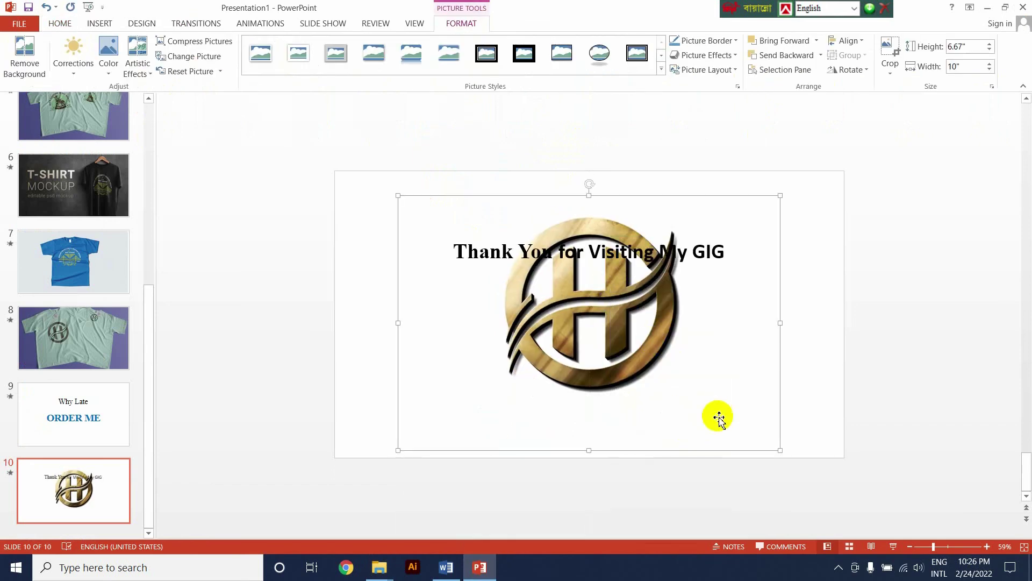
pyautogui.click(624, 253)
pyautogui.moveTo(624, 252); pyautogui.dragTo(623, 207)
# Step: Shrink the logo and centre it just below the title
pyautogui.click(774, 204)
pyautogui.moveTo(779, 192); pyautogui.dragTo(595, 318)
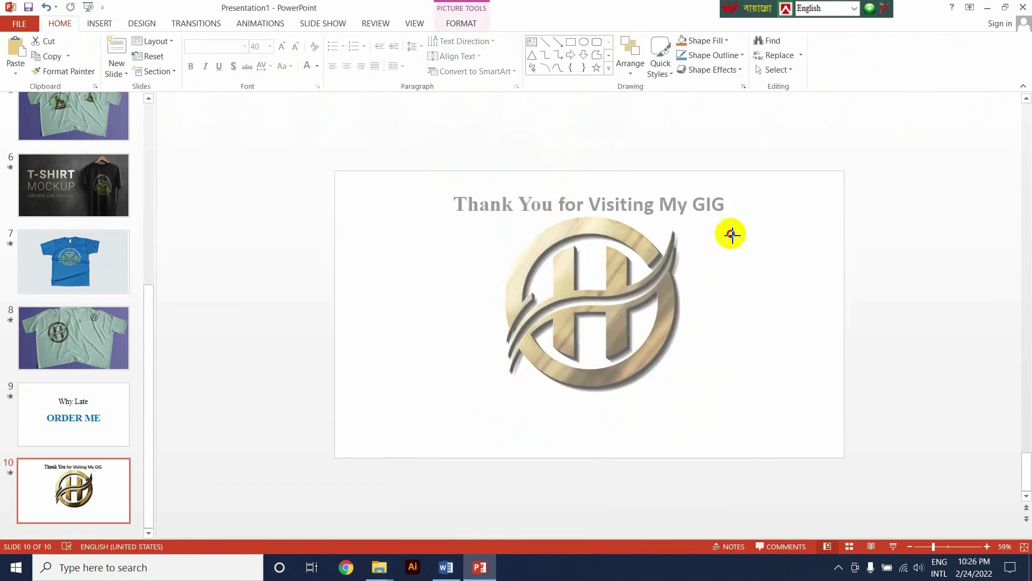
pyautogui.moveTo(507, 376); pyautogui.dragTo(609, 310)
pyautogui.click(622, 191)
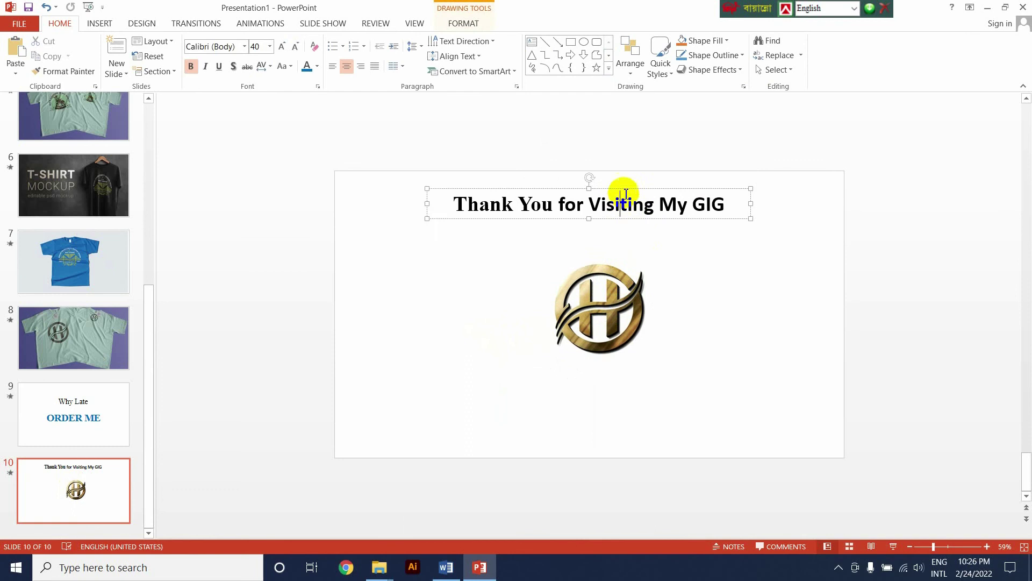
pyautogui.moveTo(622, 191); pyautogui.dragTo(626, 210)
pyautogui.moveTo(621, 299); pyautogui.dragTo(612, 298)
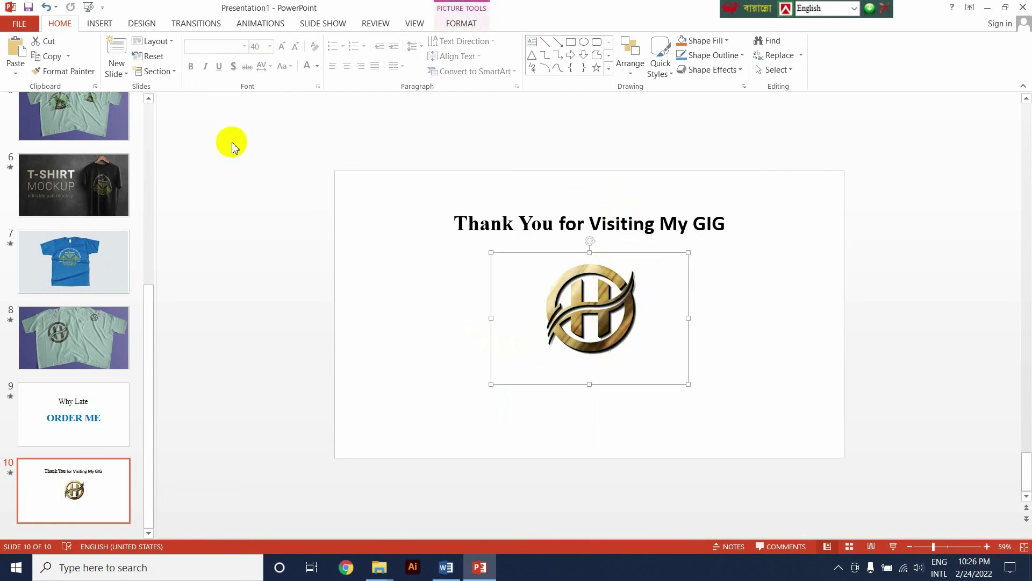
# Step: Give slide 10 a Random Bars transition and duplicate the title below the logo
pyautogui.click(196, 23)
pyautogui.click(449, 51)
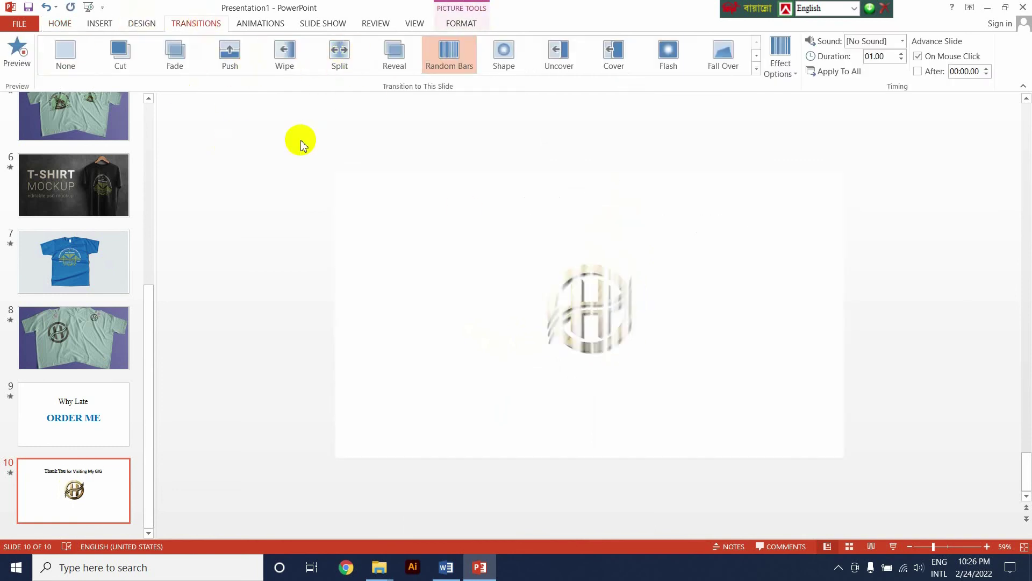
pyautogui.click(556, 211)
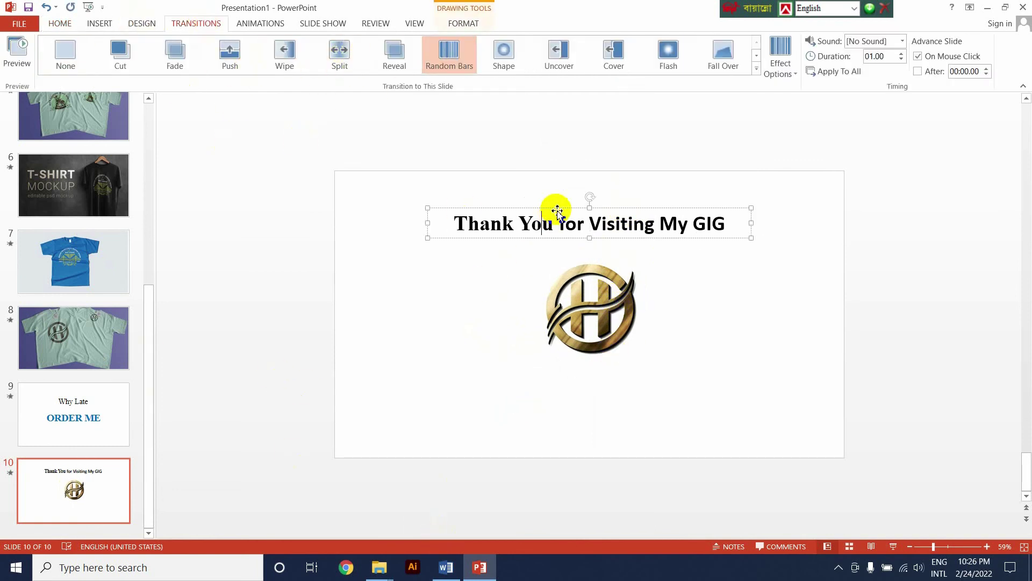
pyautogui.moveTo(555, 211); pyautogui.dragTo(588, 392)
# Step: Replace the copied title with the designer's name in bold, enlarged to 96 pt
pyautogui.tripleClick(648, 392)
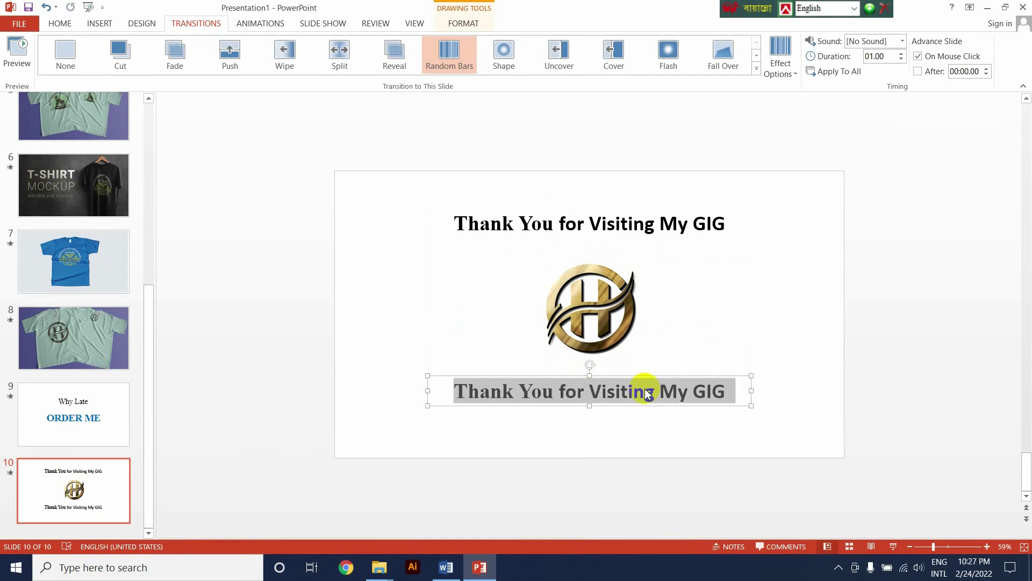
pyautogui.write('HANIF')
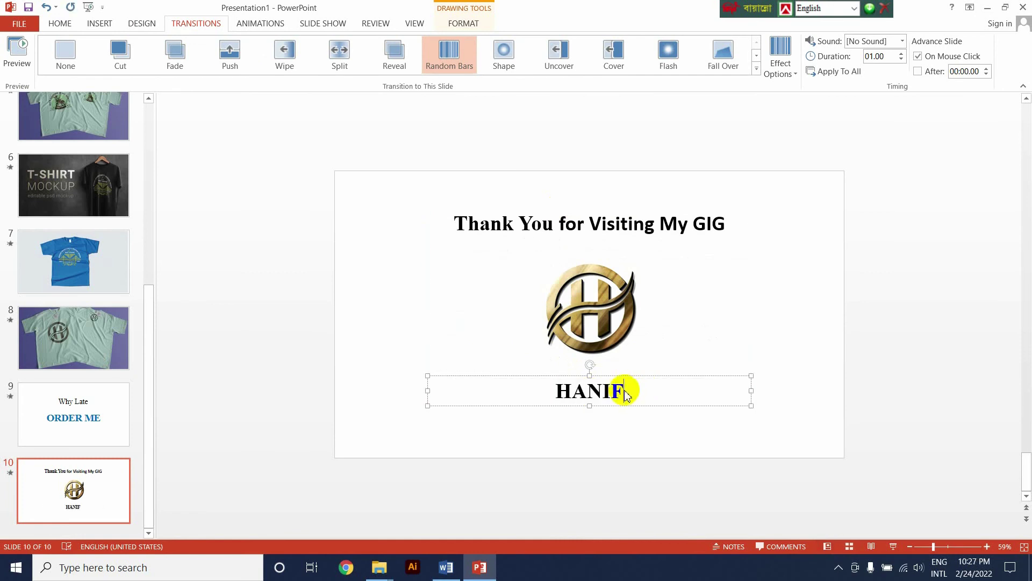
pyautogui.moveTo(626, 391); pyautogui.dragTo(554, 391)
pyautogui.click(59, 23)
pyautogui.click(282, 47)
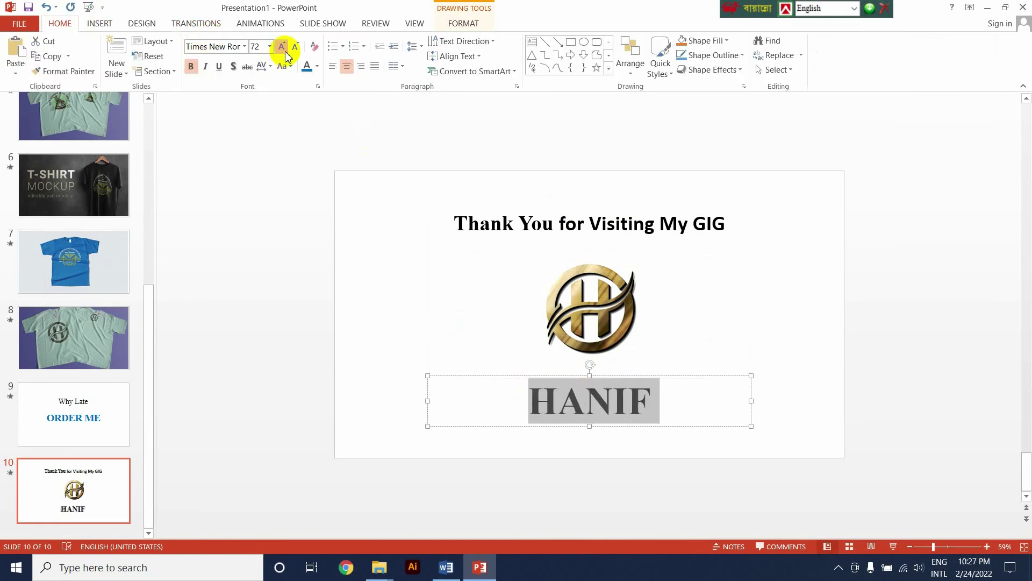
pyautogui.click(283, 47)
pyautogui.click(283, 47)
pyautogui.click(283, 47)
pyautogui.click(636, 348)
# Step: Change the designer's name font to Tahoma
pyautogui.click(235, 45)
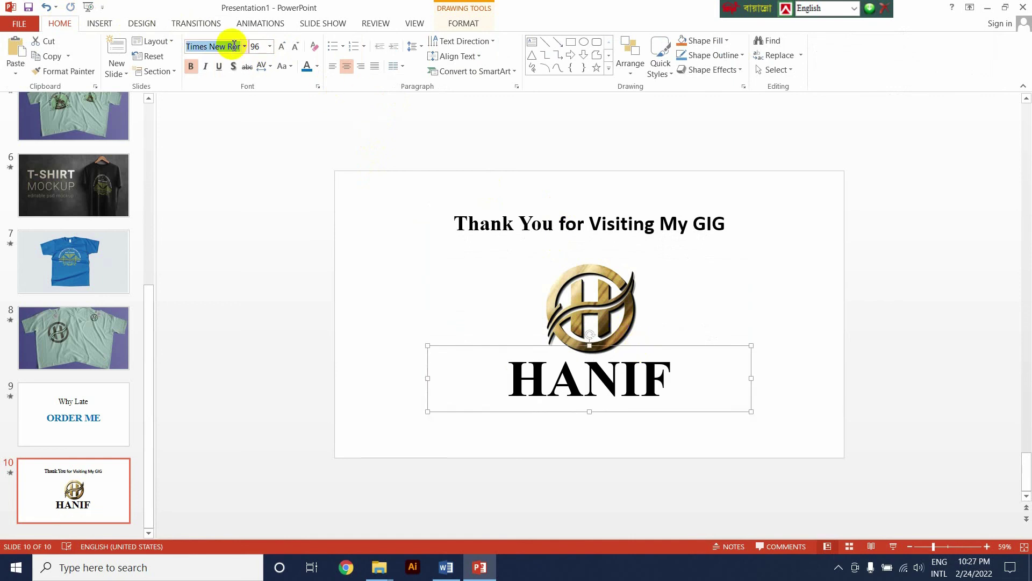
pyautogui.write('To')
pyautogui.press('Down')
pyautogui.press('Down')
pyautogui.press('Down')
pyautogui.press('Down')
pyautogui.press('Down')
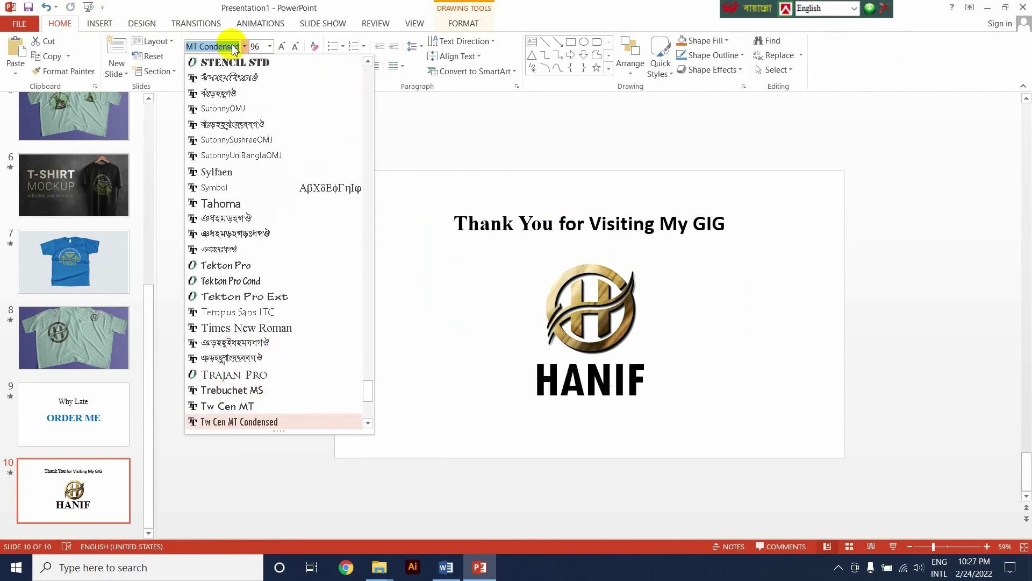
pyautogui.press('Down')
pyautogui.press('Down')
pyautogui.press('Down')
pyautogui.press('Down')
pyautogui.press('Down')
pyautogui.press('Up')
pyautogui.press('Up')
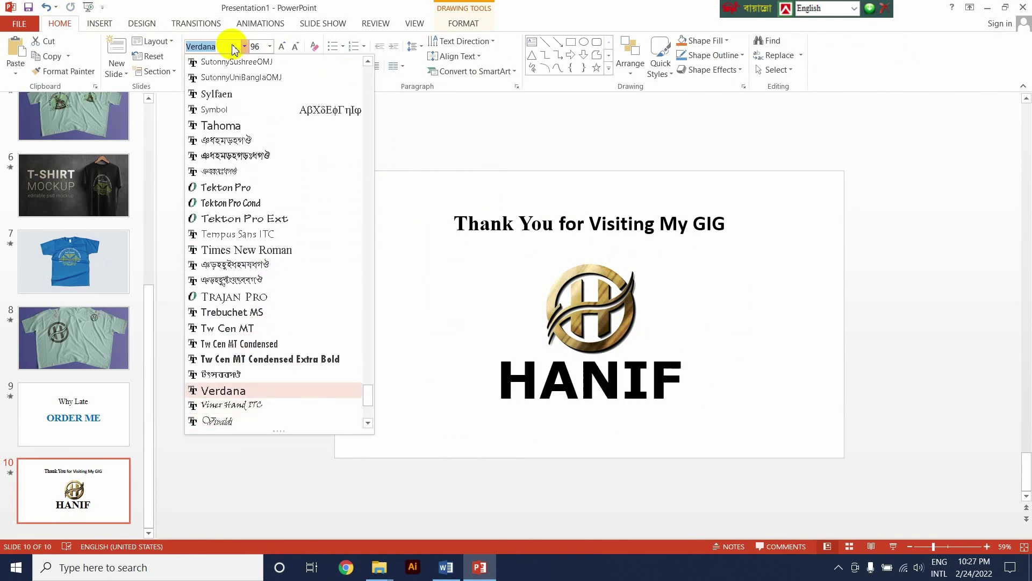
pyautogui.press('Up')
pyautogui.press('Up')
pyautogui.press('Up')
pyautogui.press('Down')
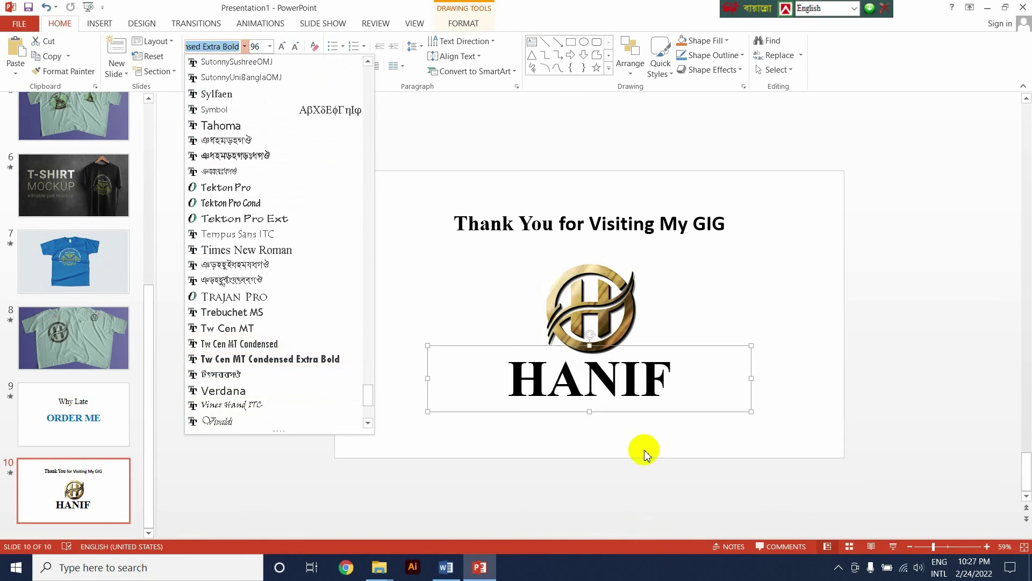
pyautogui.click(252, 126)
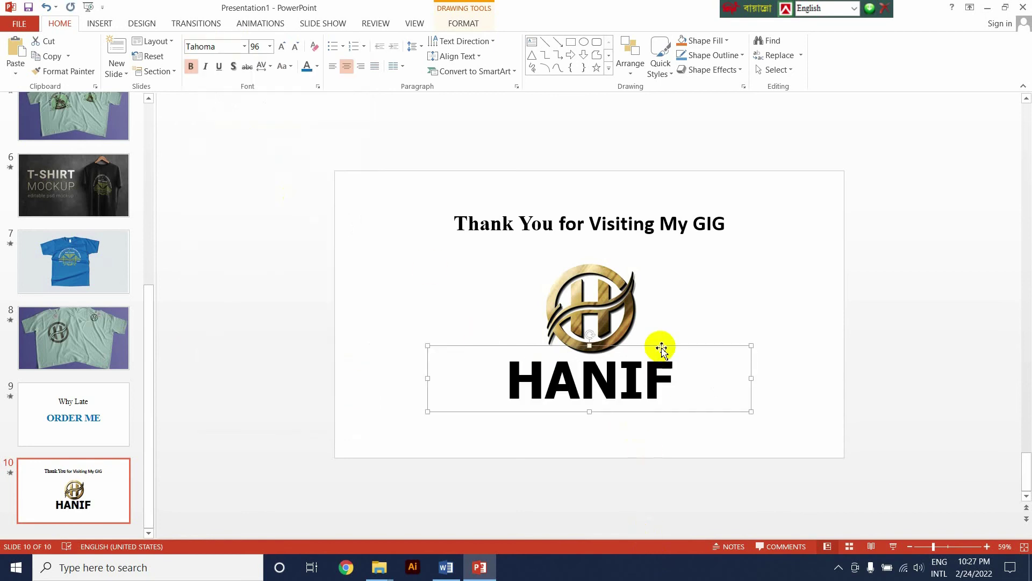
pyautogui.click(624, 382)
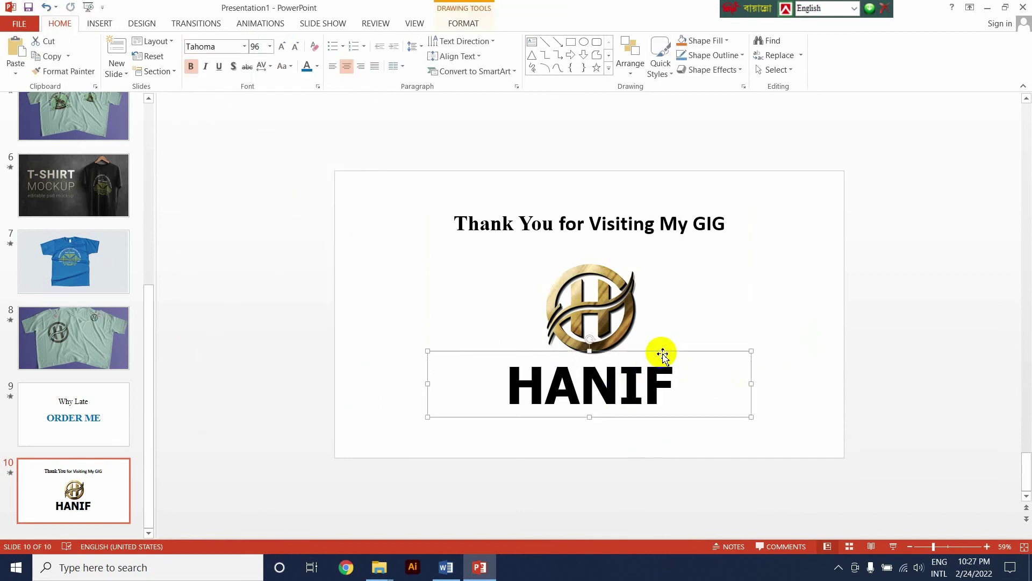
pyautogui.click(196, 23)
# Step: Try the Split and Reveal transitions, then settle on Random Bars for slide 10
pyautogui.click(340, 52)
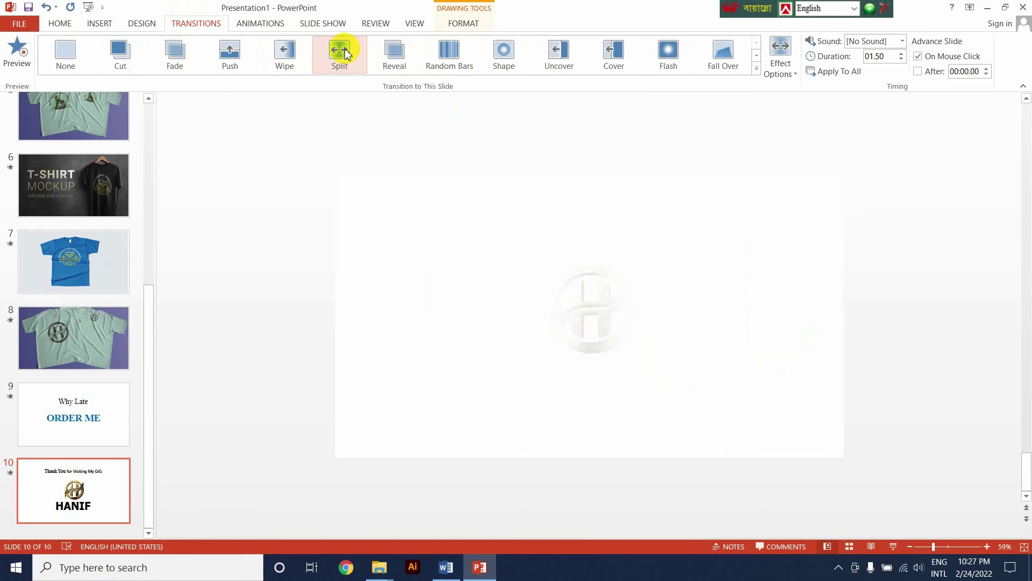
pyautogui.click(394, 57)
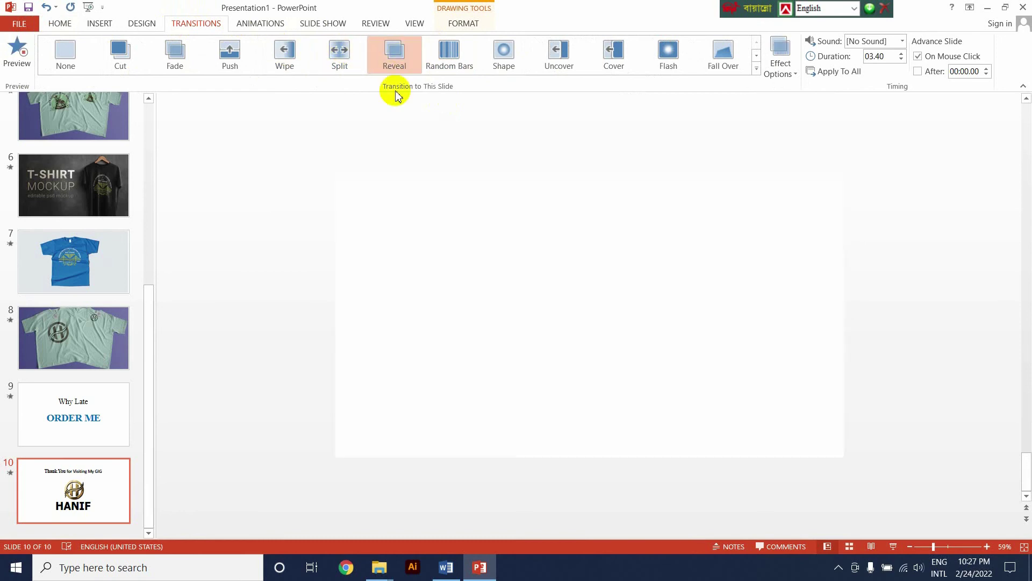
pyautogui.click(438, 67)
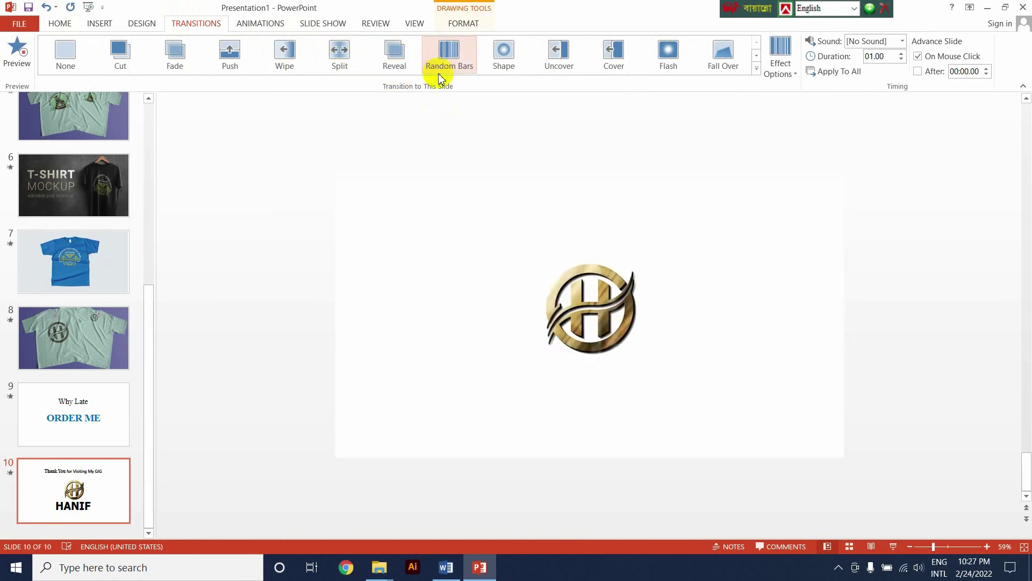
# Step: Give the designer's name a Grow & Turn entrance animation, playing after the title
pyautogui.click(260, 23)
pyautogui.click(613, 54)
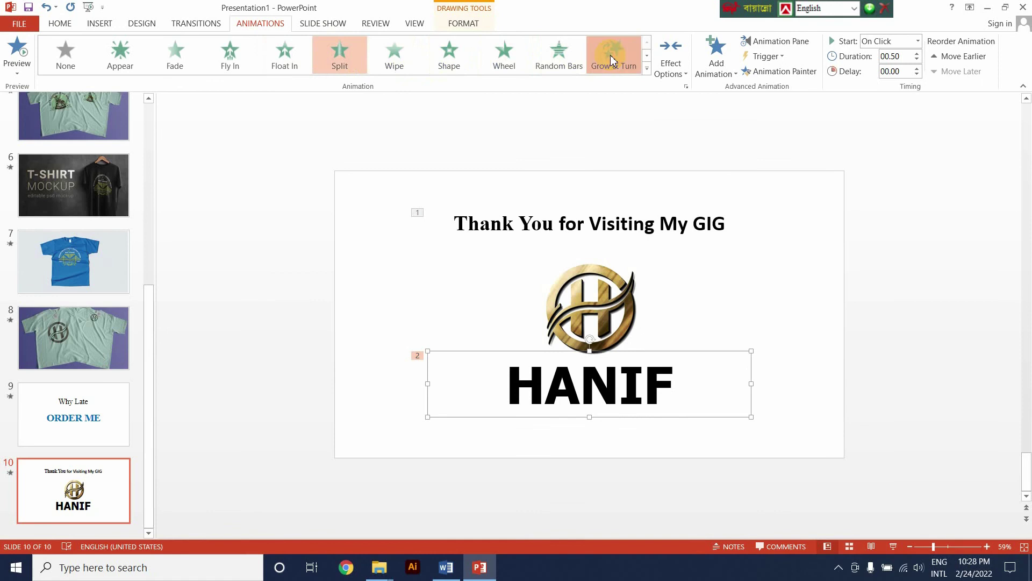
pyautogui.click(763, 286)
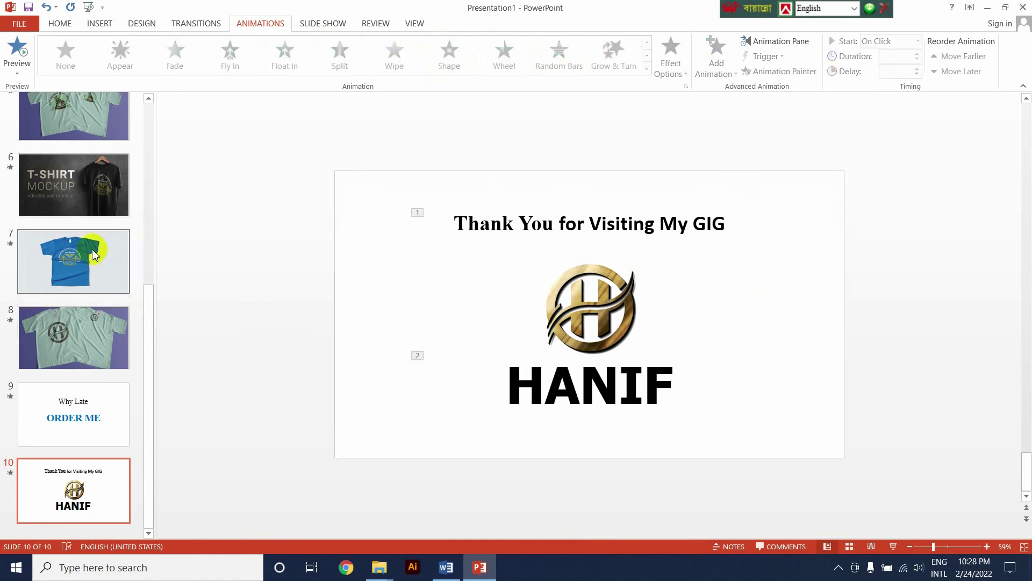
pyautogui.scroll(2, 96, 254)
pyautogui.scroll(5, 93, 257)
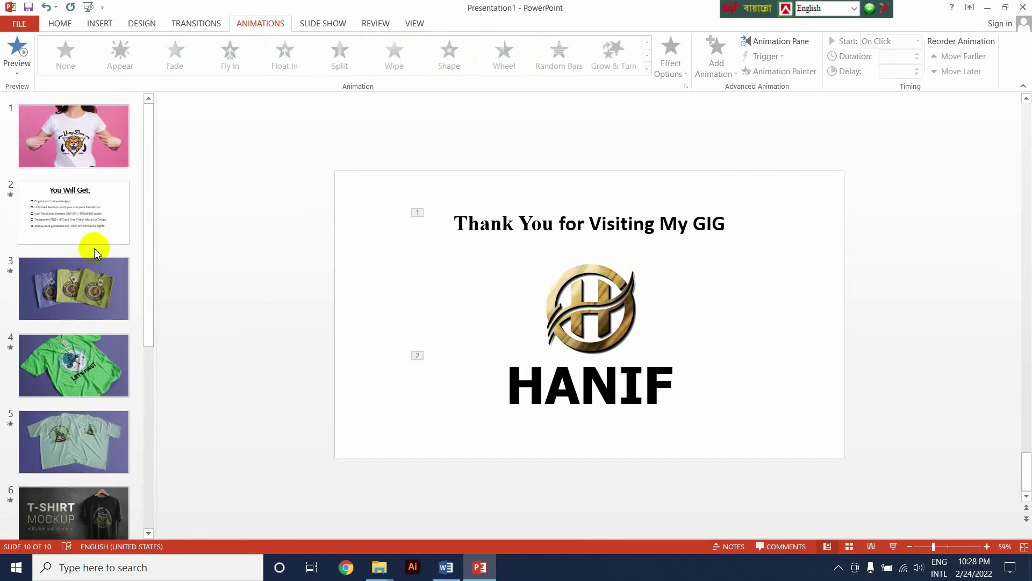
# Step: Save the presentation as 'Video Gig' in HIMU (E:) > Fiver Gig Image > T Shirt
pyautogui.click(20, 27)
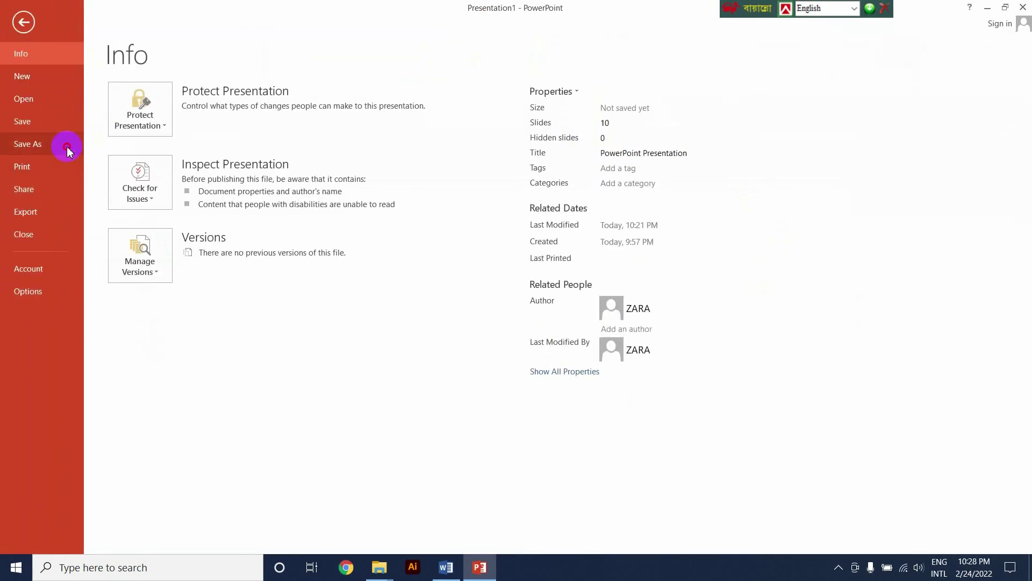
pyautogui.click(68, 150)
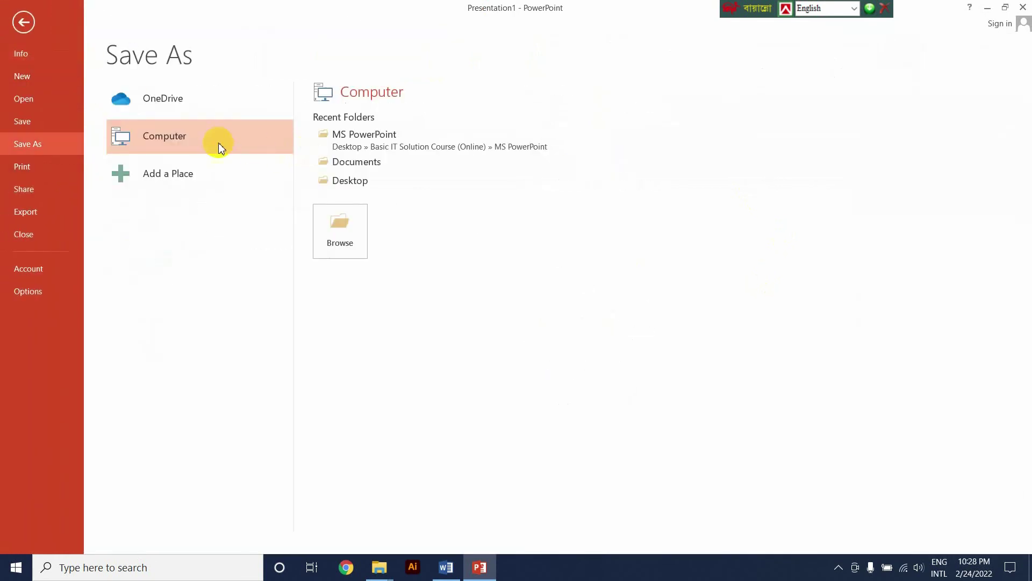
pyautogui.click(356, 161)
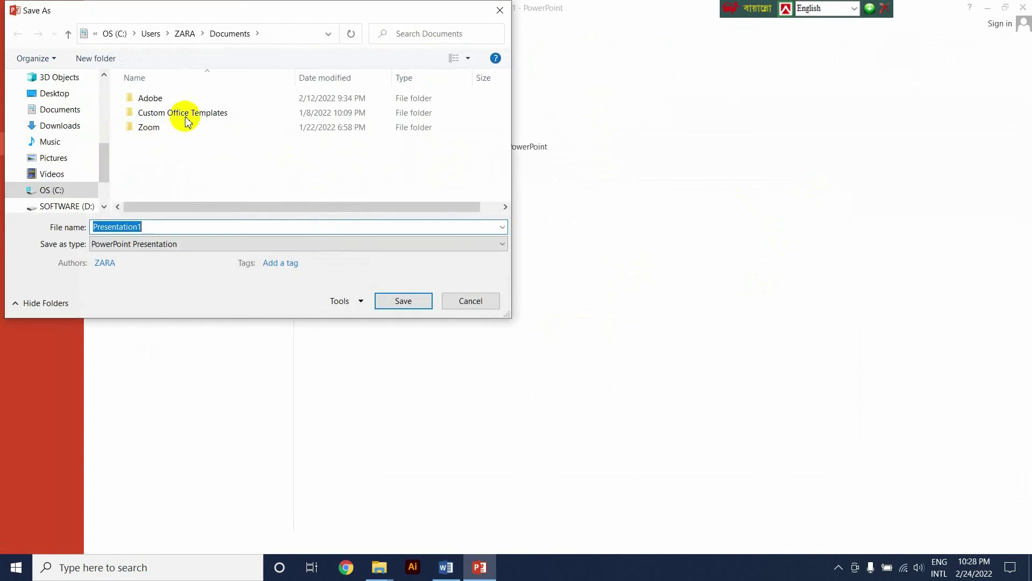
pyautogui.moveTo(101, 169); pyautogui.dragTo(101, 203)
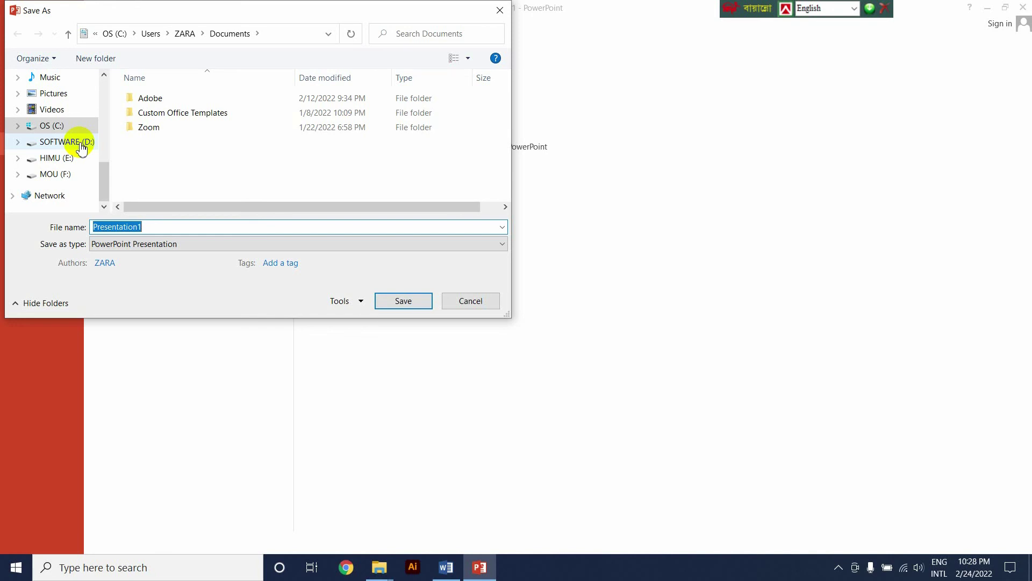
pyautogui.click(72, 161)
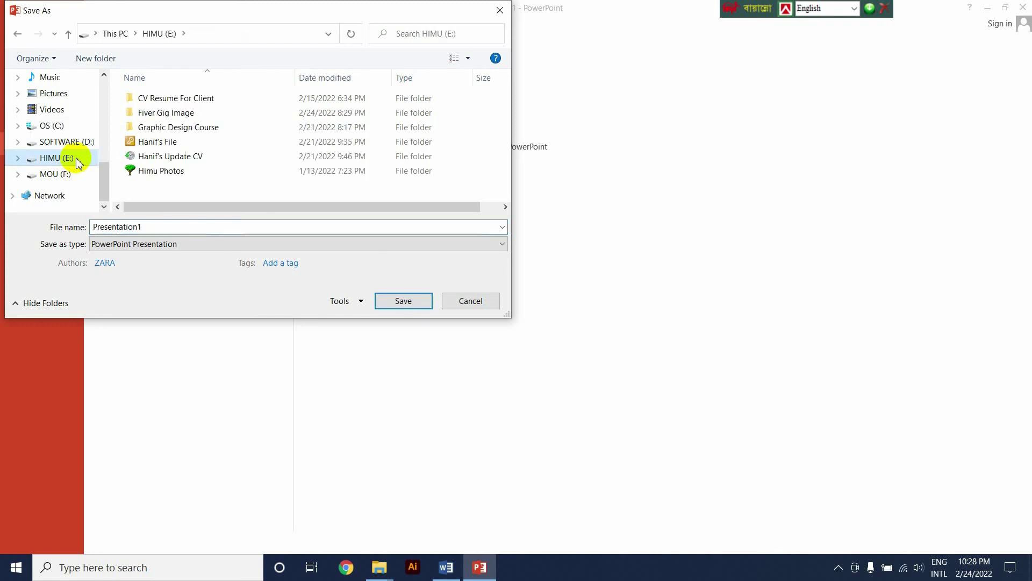
pyautogui.doubleClick(181, 113)
pyautogui.doubleClick(177, 99)
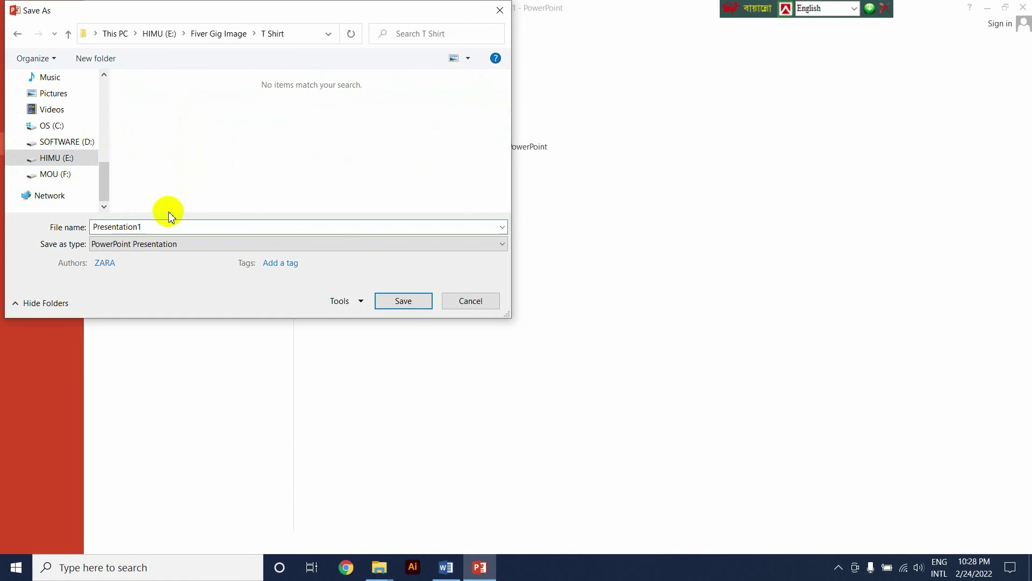
pyautogui.doubleClick(172, 226)
pyautogui.write('Video Gig')
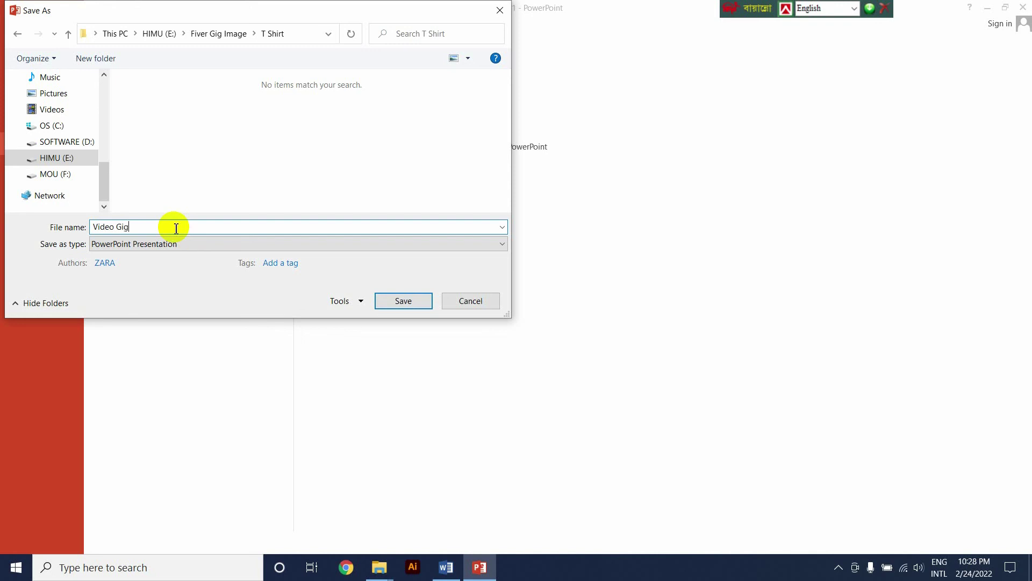
pyautogui.click(421, 308)
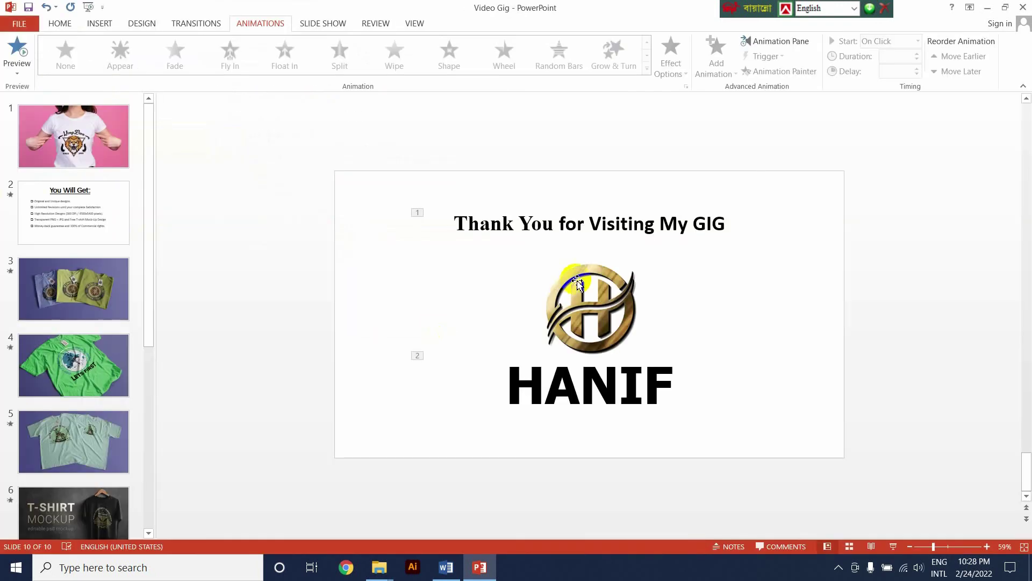
pyautogui.click(150, 146)
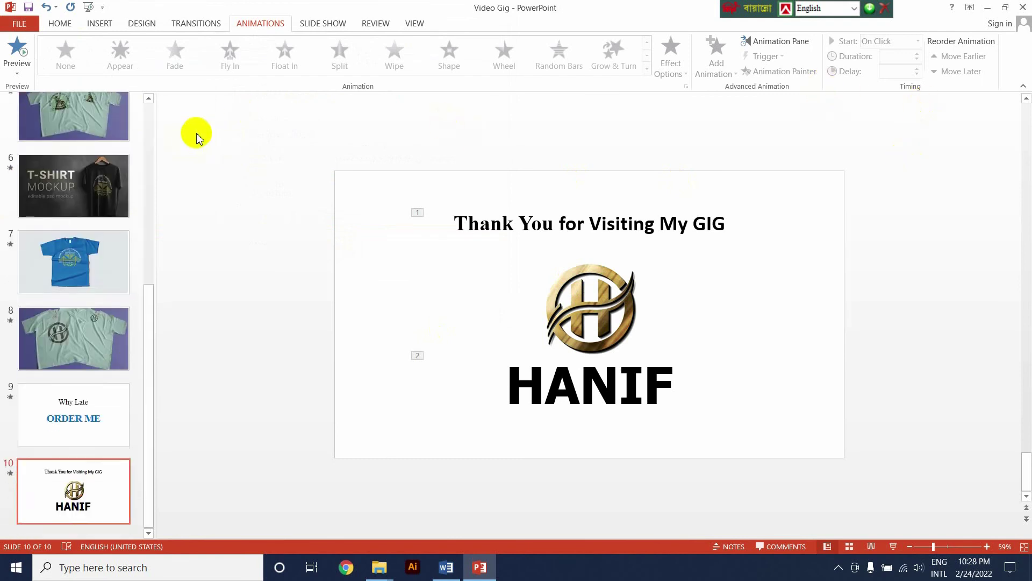
pyautogui.scroll(3, 103, 246)
pyautogui.scroll(2, 150, 311)
pyautogui.scroll(3, 161, 175)
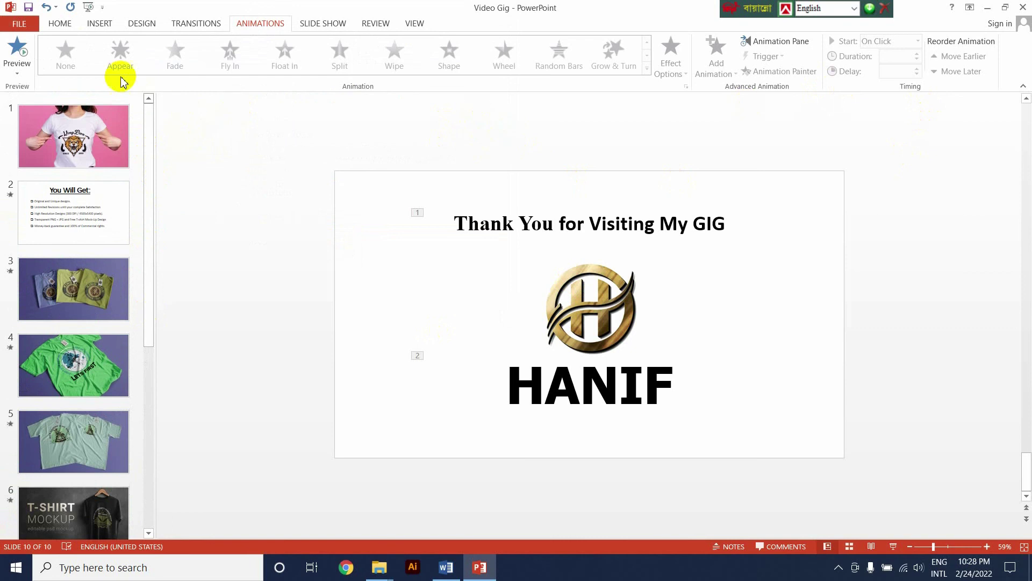
pyautogui.click(99, 23)
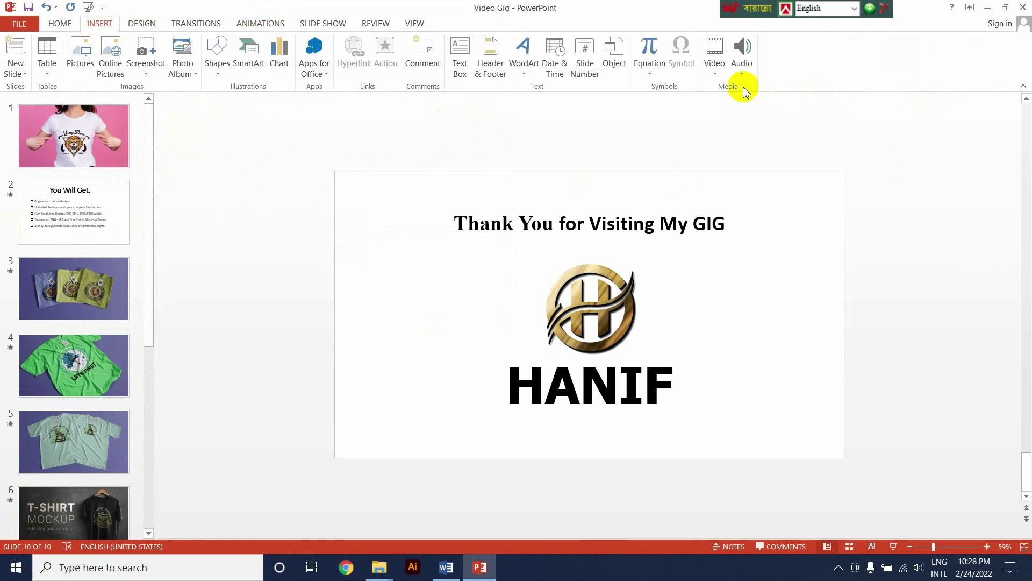
pyautogui.click(741, 68)
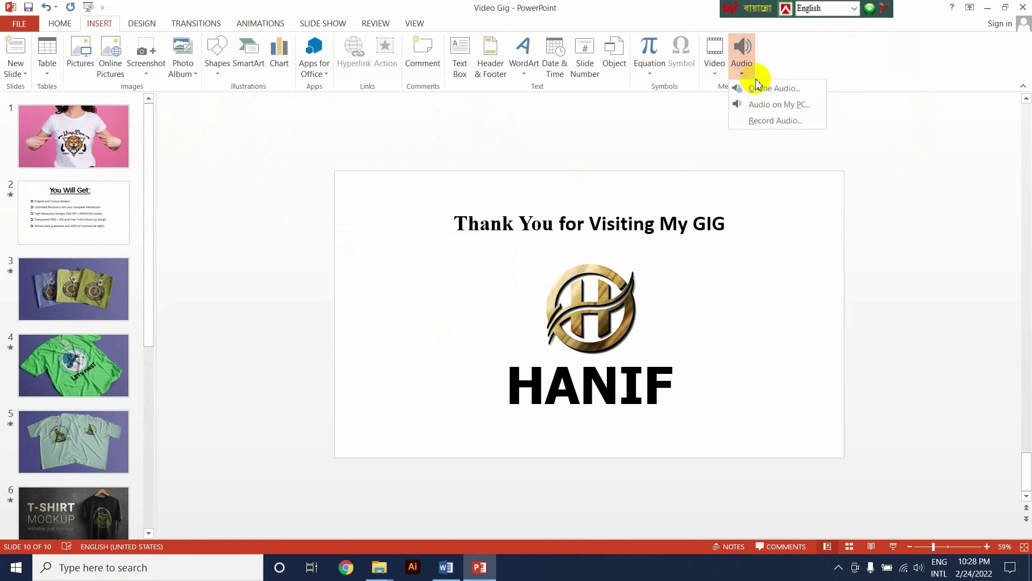
pyautogui.click(791, 110)
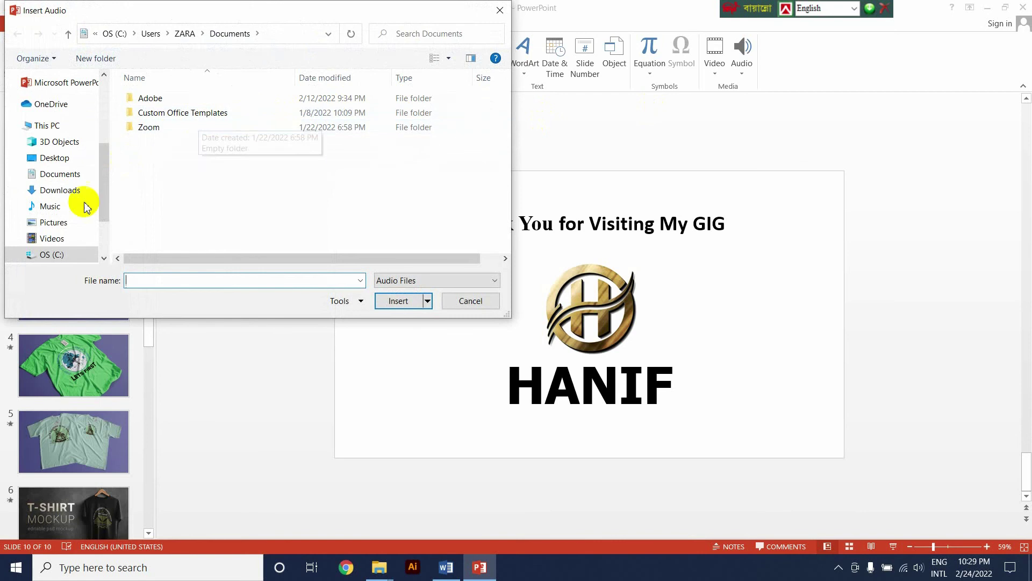
pyautogui.scroll(-2, 73, 225)
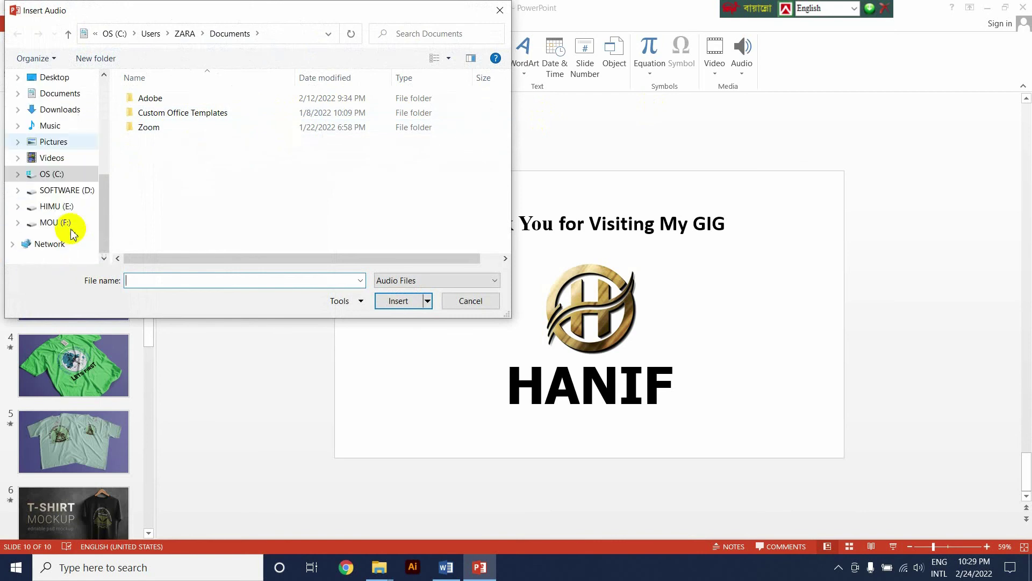
pyautogui.click(67, 190)
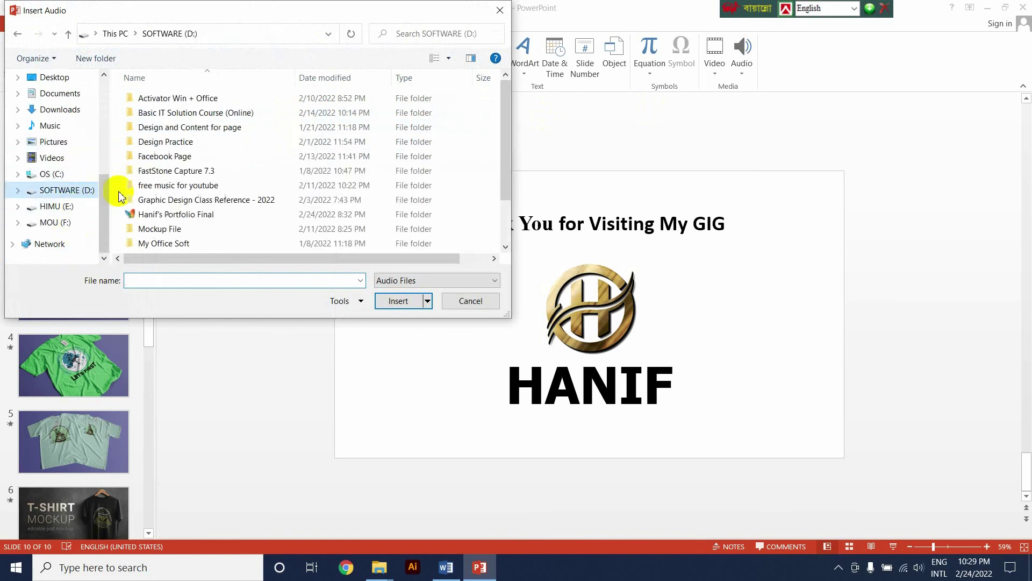
pyautogui.doubleClick(201, 186)
pyautogui.click(177, 100)
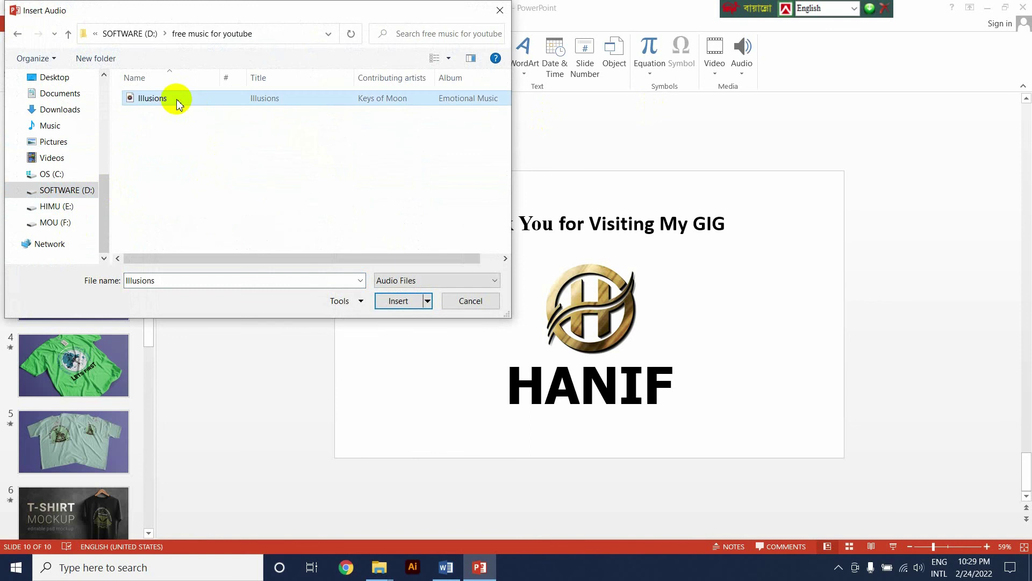
pyautogui.click(398, 301)
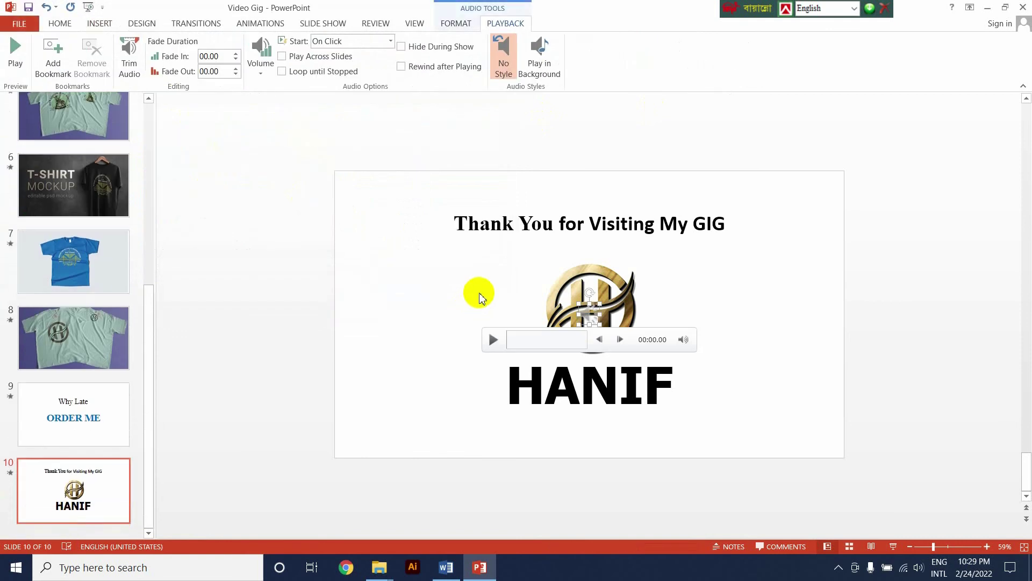
pyautogui.click(143, 343)
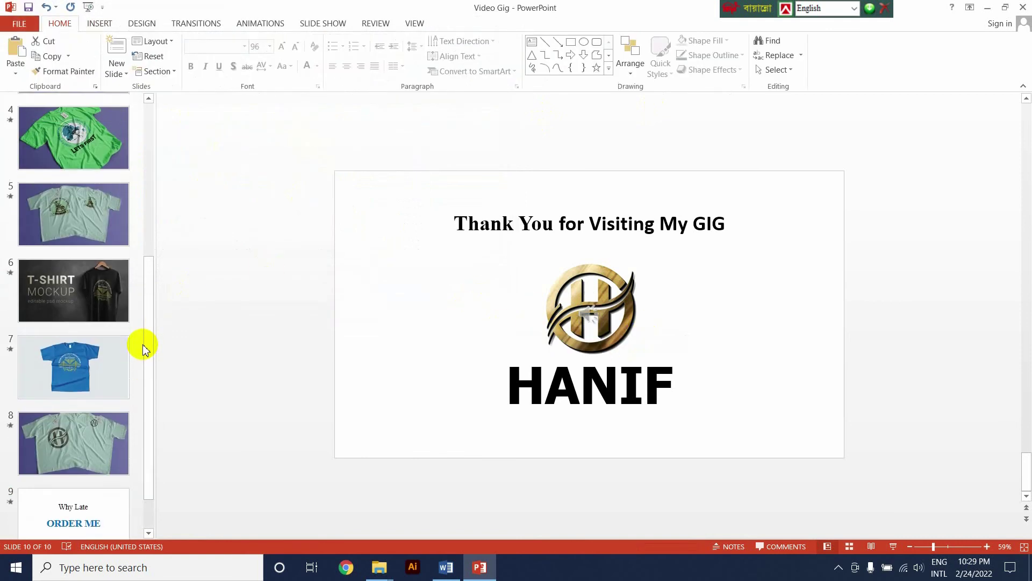
pyautogui.scroll(6, 143, 347)
pyautogui.scroll(-3, 143, 346)
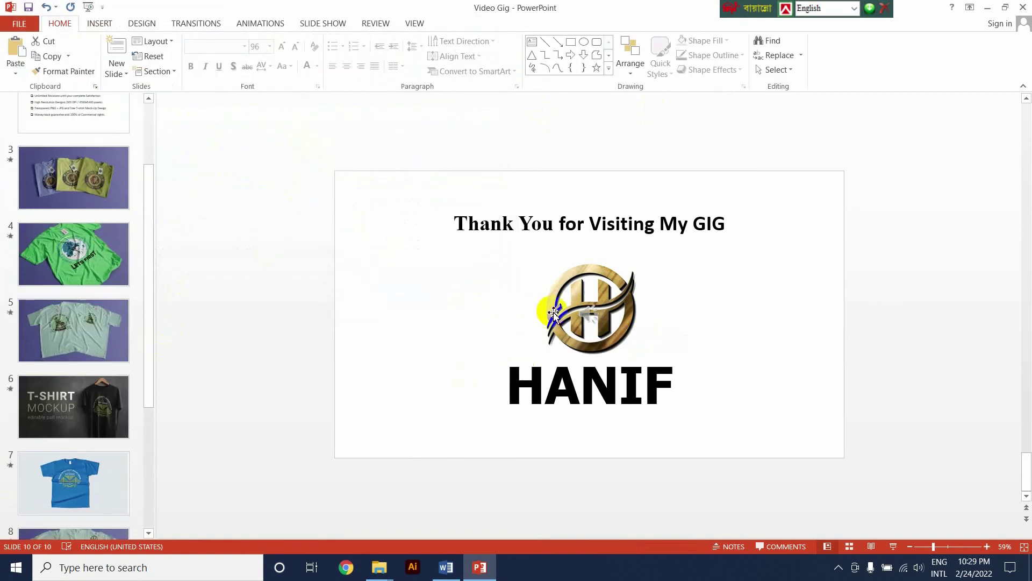
pyautogui.scroll(-4, 83, 370)
pyautogui.scroll(-1, 83, 370)
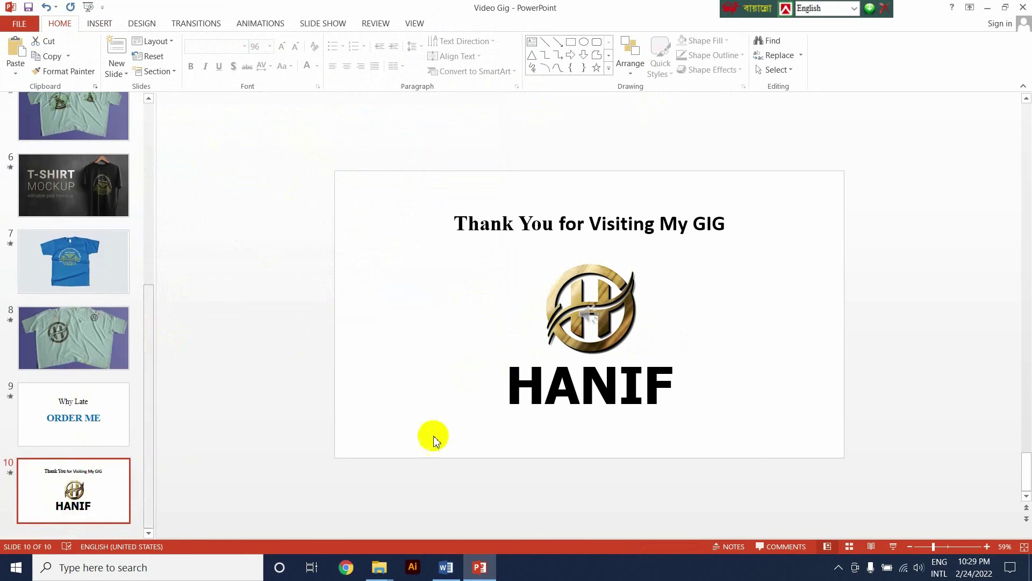
pyautogui.click(591, 314)
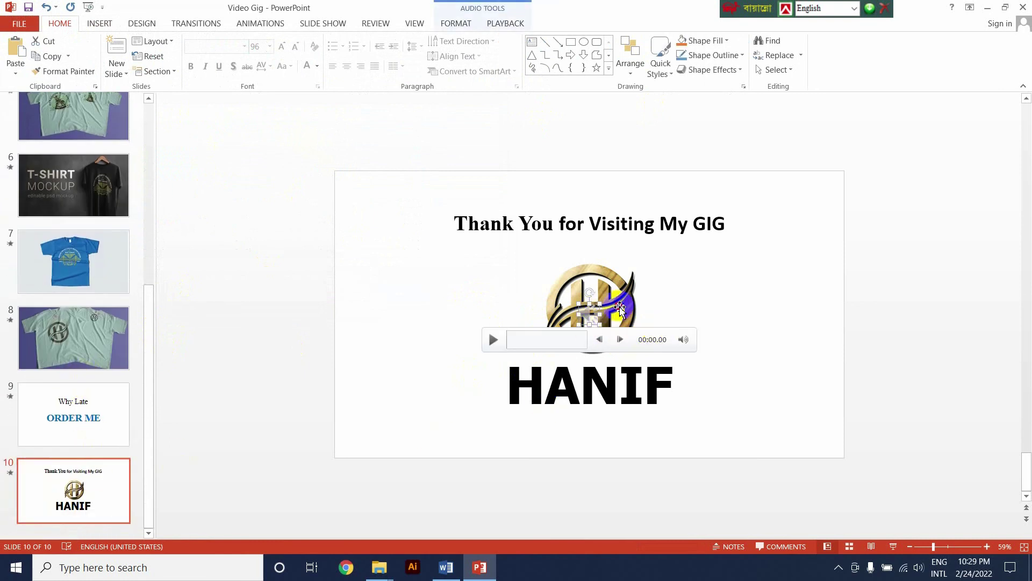
pyautogui.hotkey('ctrl', 'z')
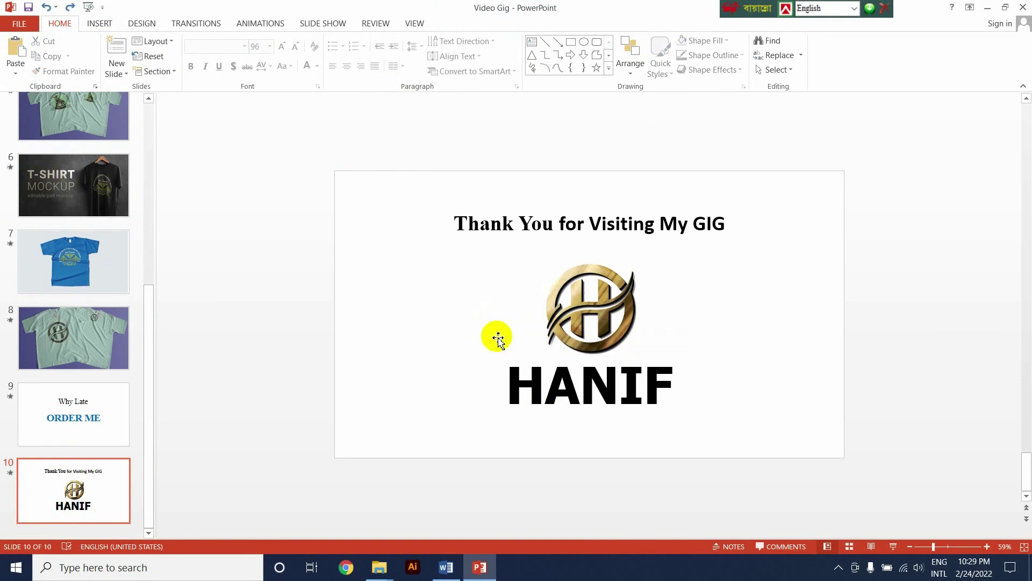
pyautogui.scroll(1, 81, 245)
pyautogui.scroll(3, 46, 242)
# Step: Insert the Illusions track from the 'free music for youtube' folder onto slide 1
pyautogui.scroll(2, 46, 242)
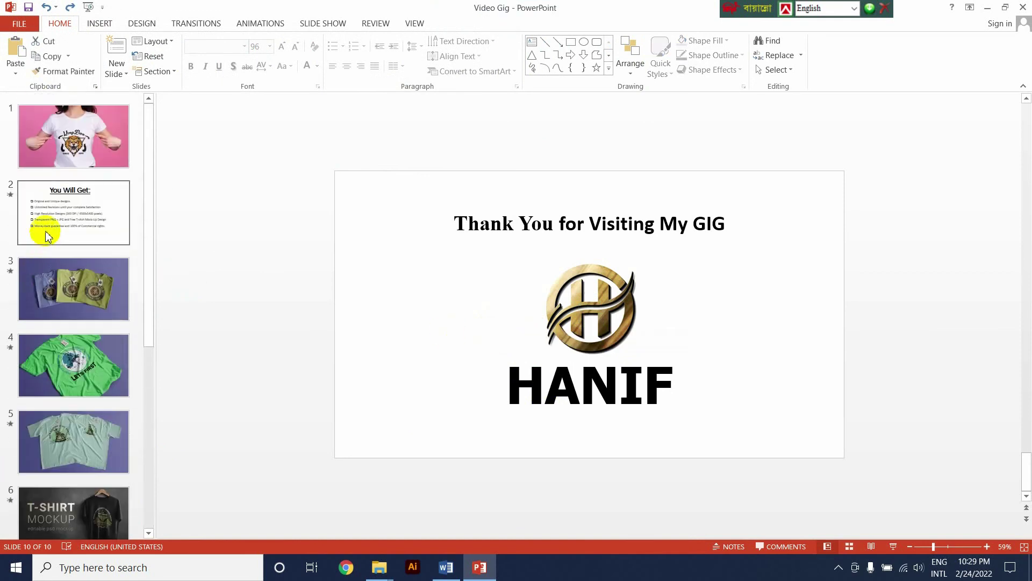
pyautogui.click(68, 139)
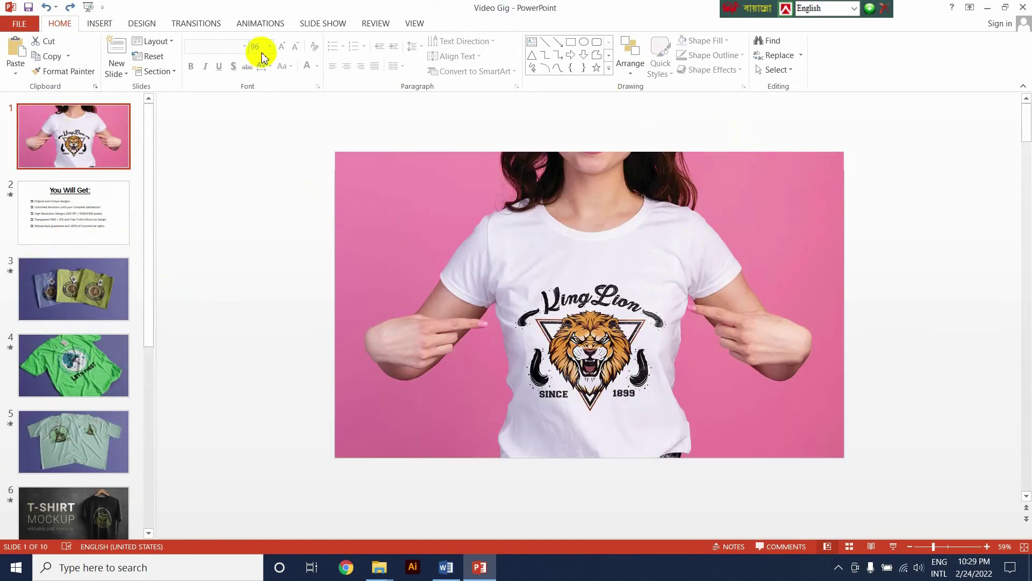
pyautogui.click(104, 23)
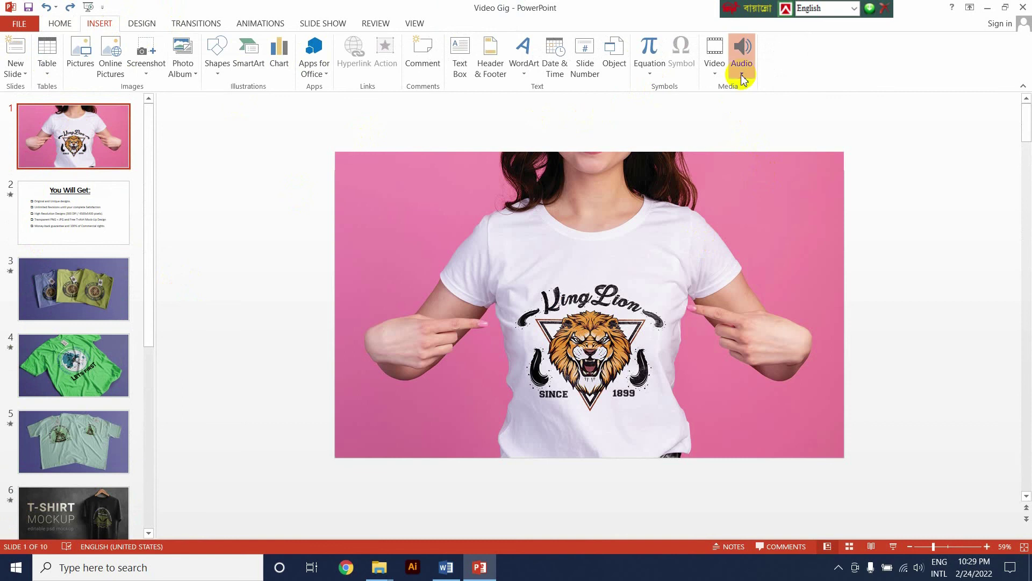
pyautogui.click(742, 54)
pyautogui.click(766, 105)
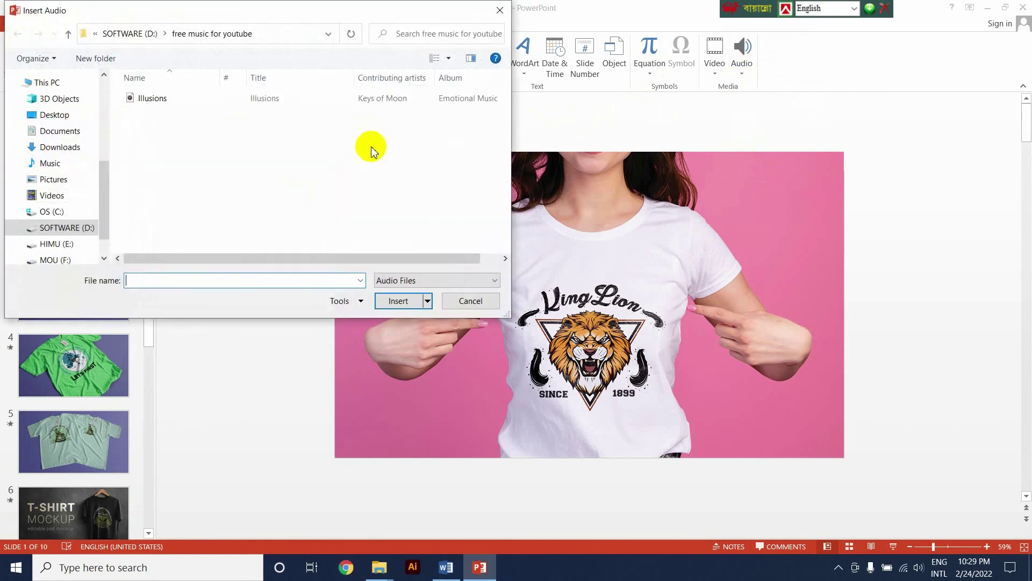
pyautogui.click(158, 99)
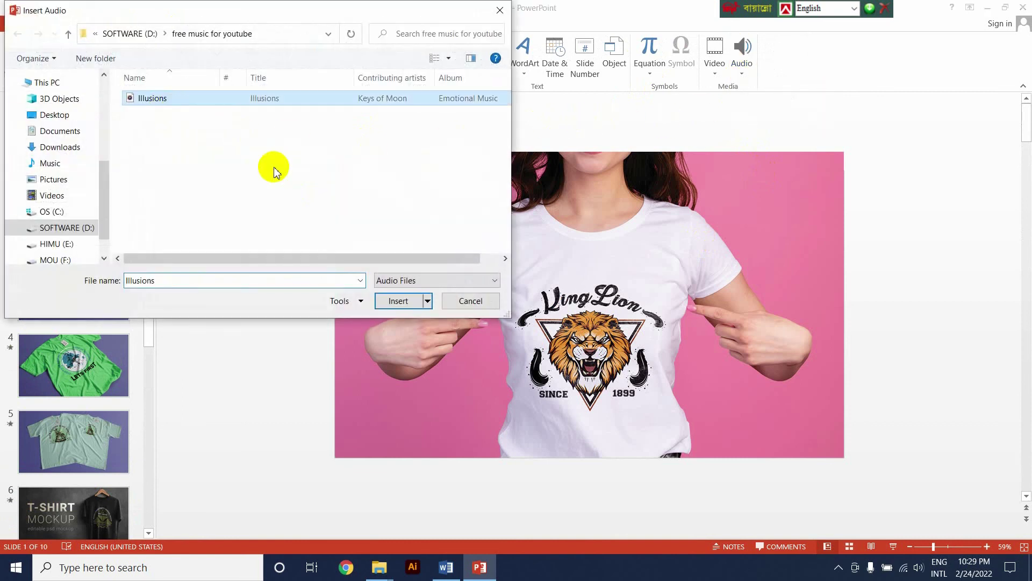
pyautogui.click(398, 301)
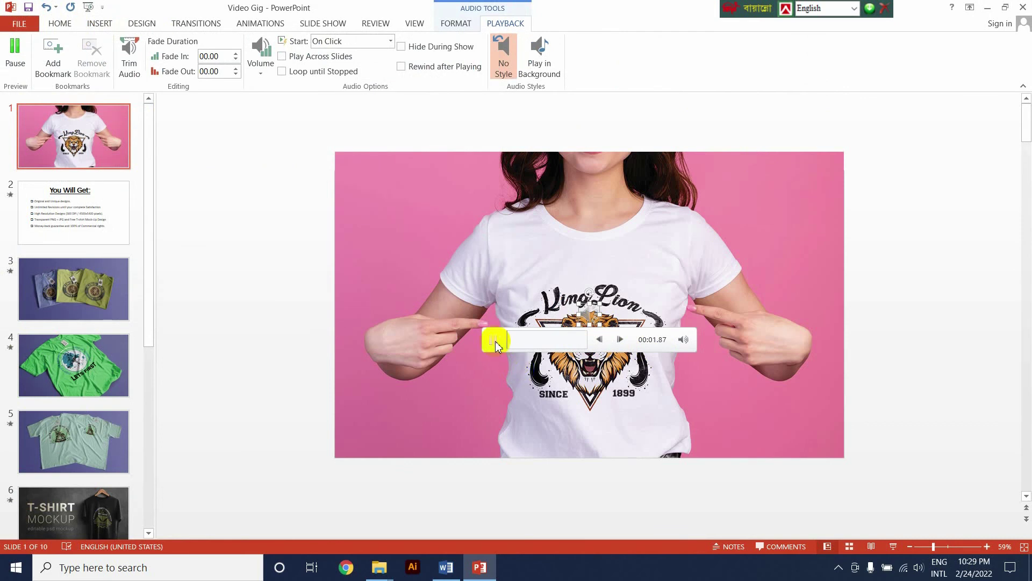
# Step: Pause the Illusions audio preview at 00:19.57
pyautogui.click(494, 340)
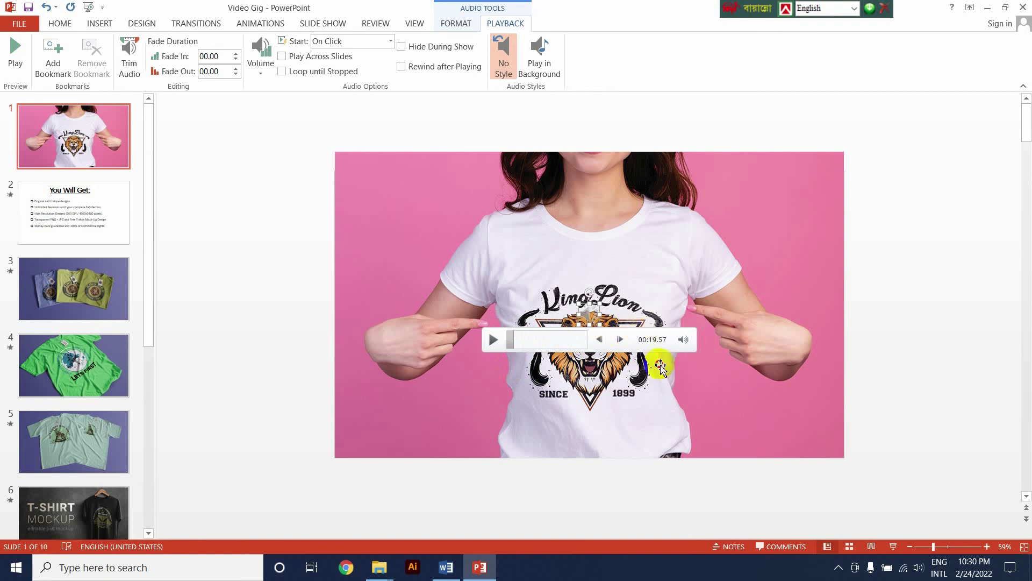
# Step: Move the audio icon to the lower-right pink area and set it to play in the background
pyautogui.click(643, 344)
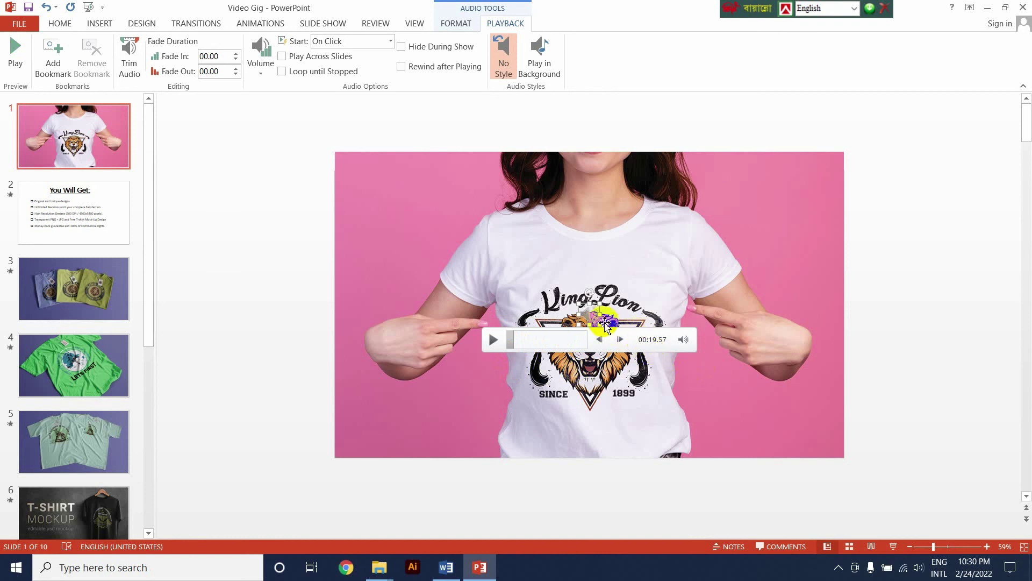
pyautogui.moveTo(591, 318)
pyautogui.mouseDown()
pyautogui.moveTo(774, 404)
pyautogui.moveTo(784, 439)
pyautogui.moveTo(778, 414)
pyautogui.mouseUp()
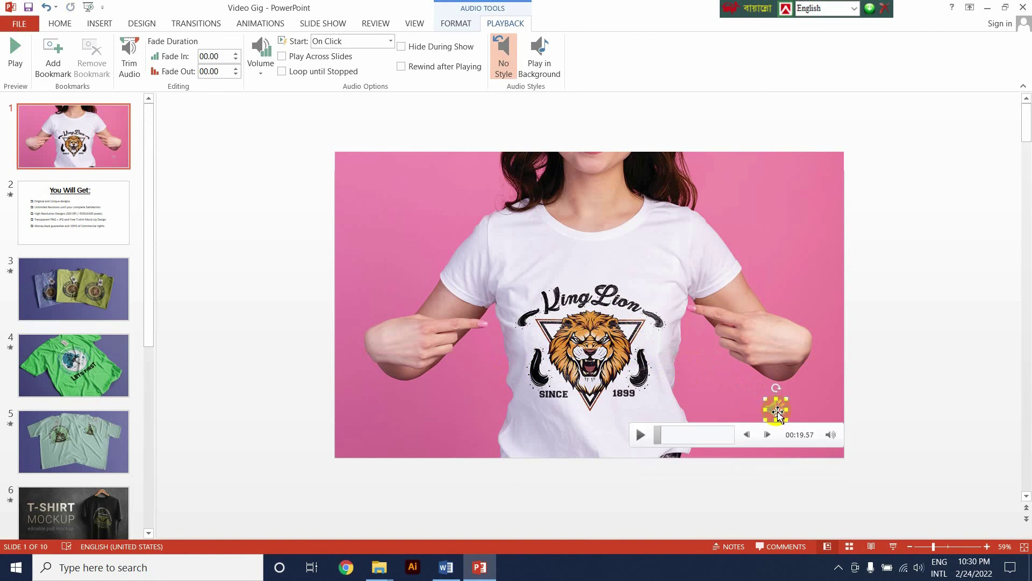
pyautogui.rightClick(778, 413)
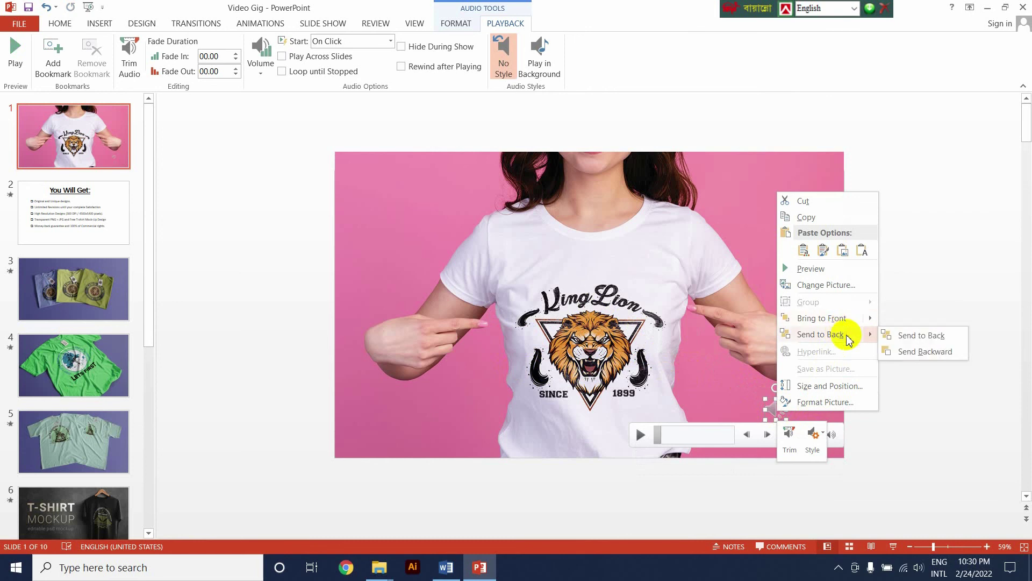
pyautogui.click(814, 434)
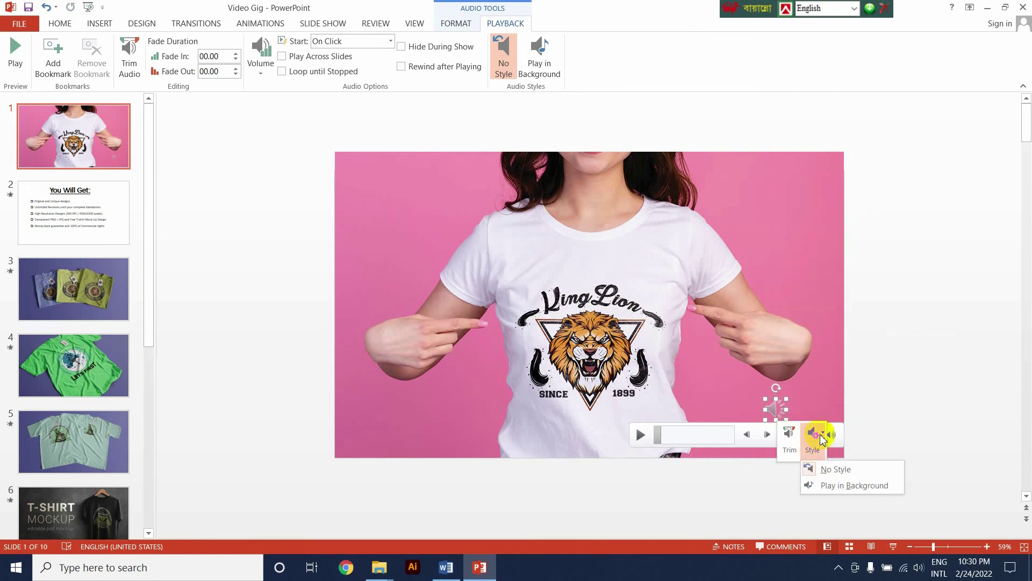
pyautogui.click(850, 486)
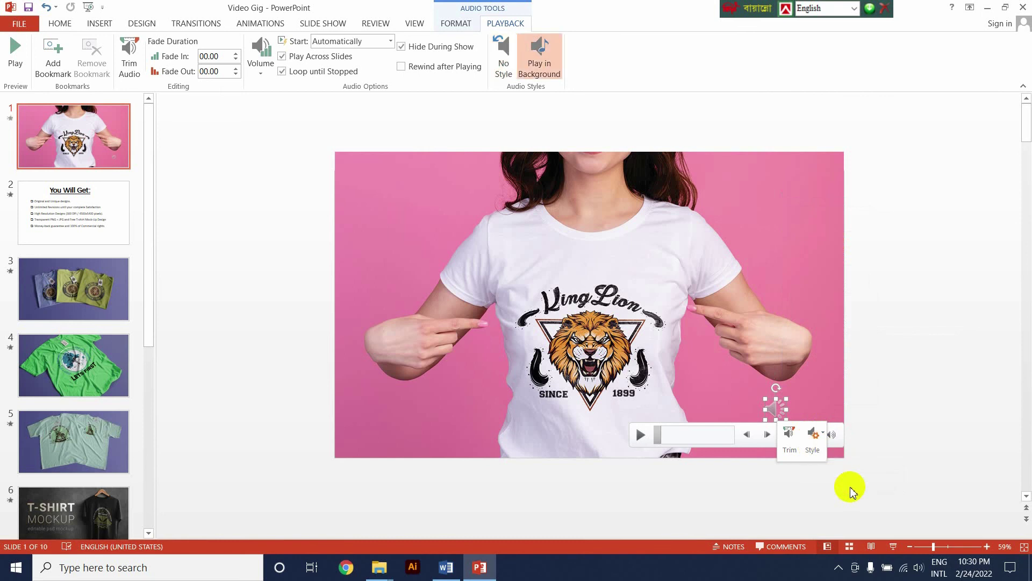
# Step: Send the Illusions audio icon to the back behind the lion T-shirt photo, then deselect
pyautogui.rightClick(776, 415)
pyautogui.moveTo(817, 335)
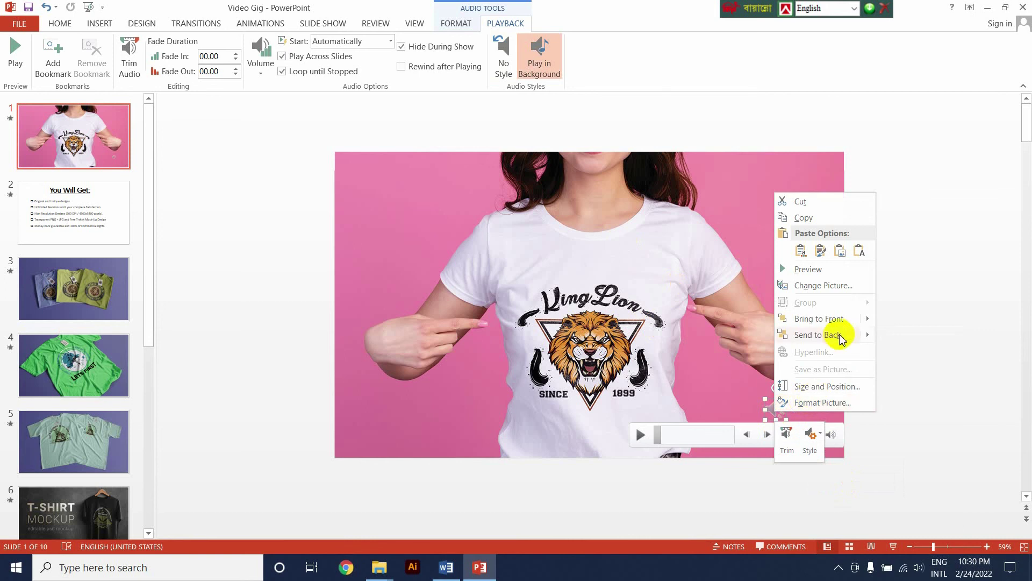
pyautogui.click(840, 336)
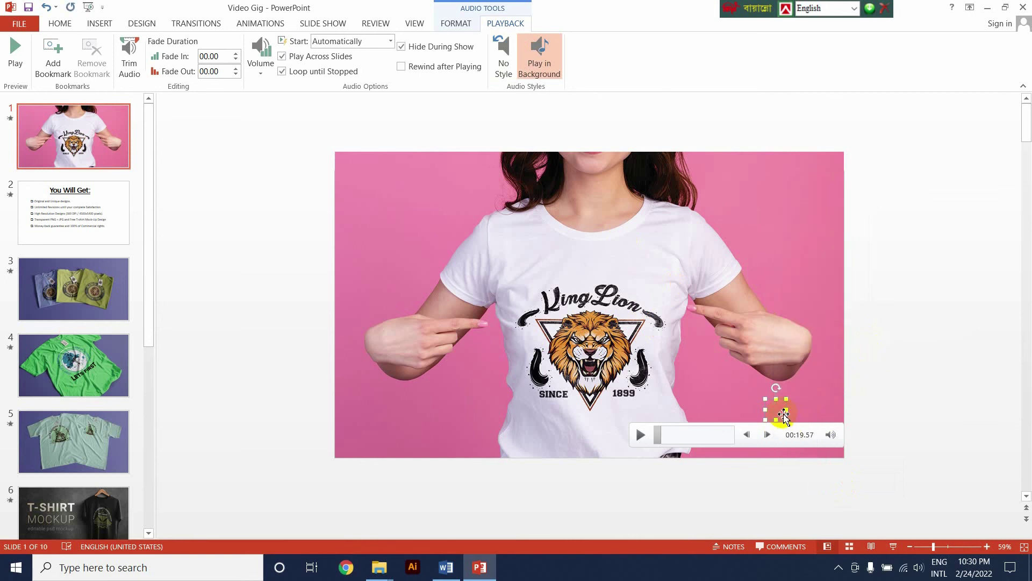
pyautogui.click(899, 438)
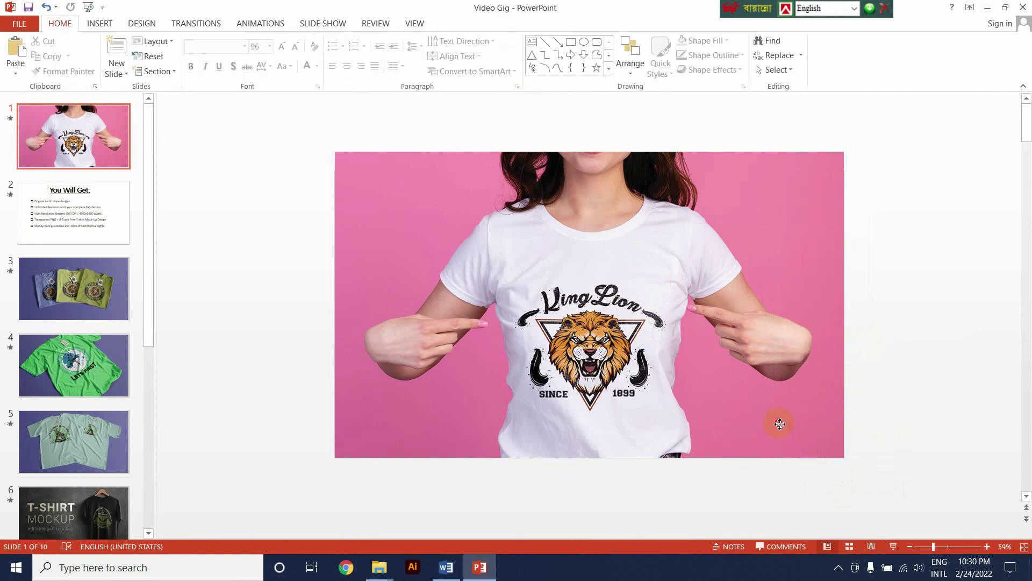
pyautogui.click(792, 421)
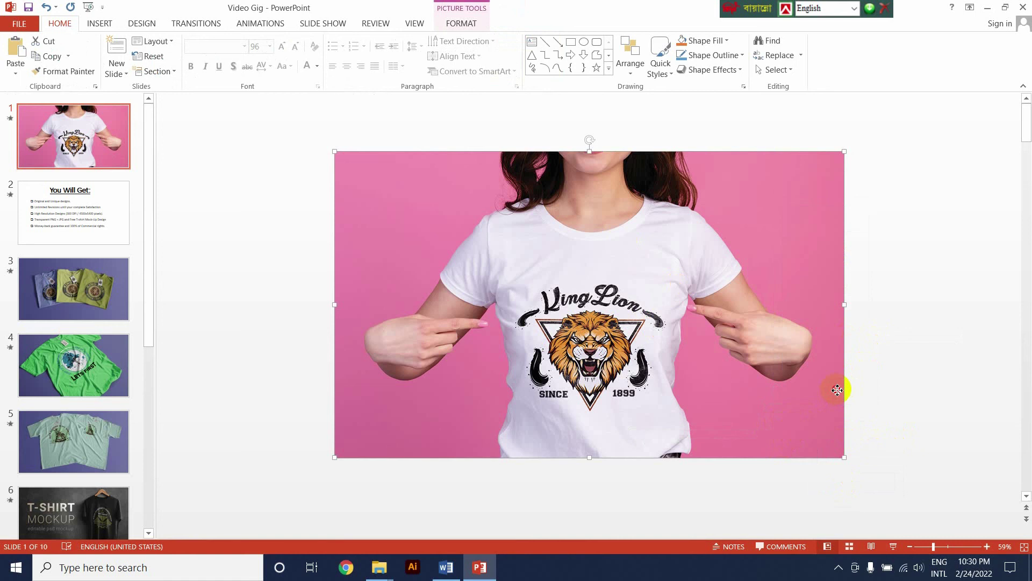
pyautogui.click(883, 397)
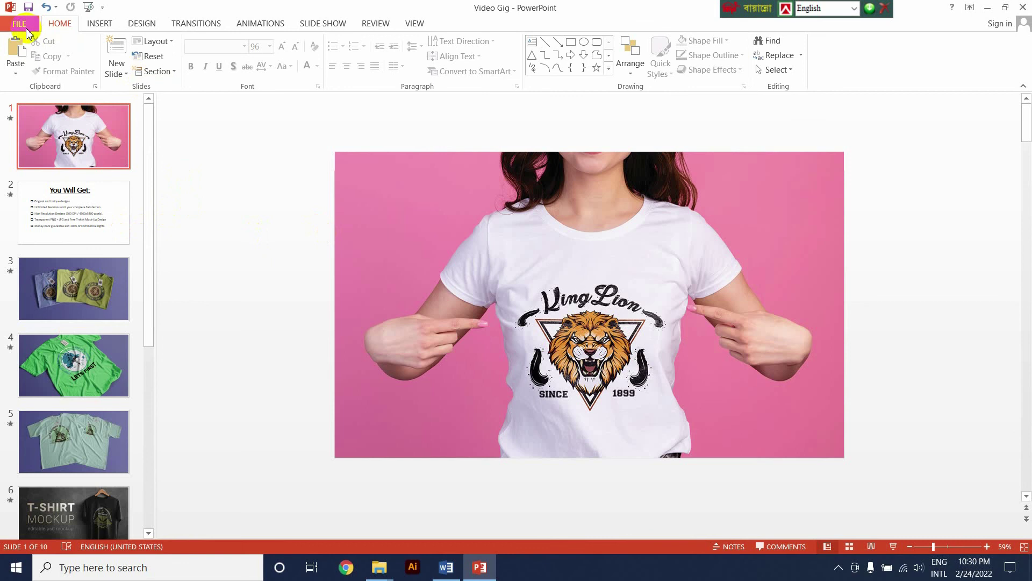
# Step: Save the presentation and set up a Computer & HD Displays video at 02.00 seconds per slide
pyautogui.click(26, 27)
pyautogui.click(34, 124)
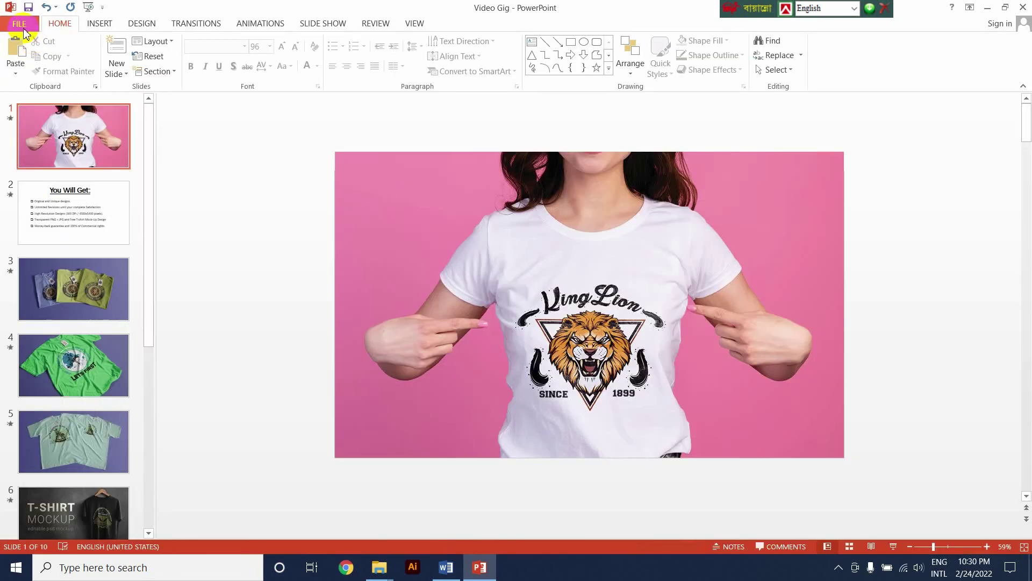
pyautogui.click(24, 30)
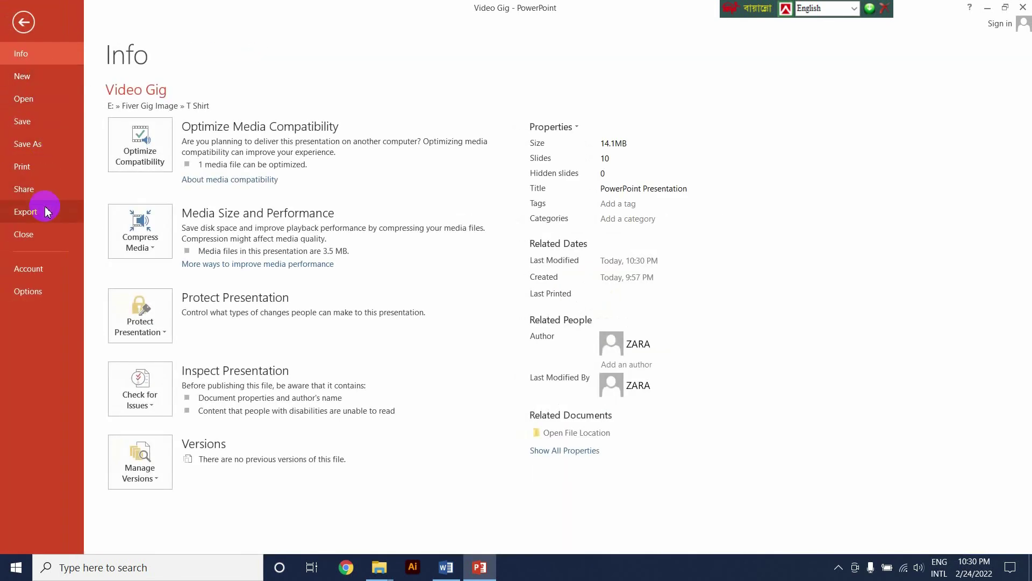
pyautogui.click(45, 210)
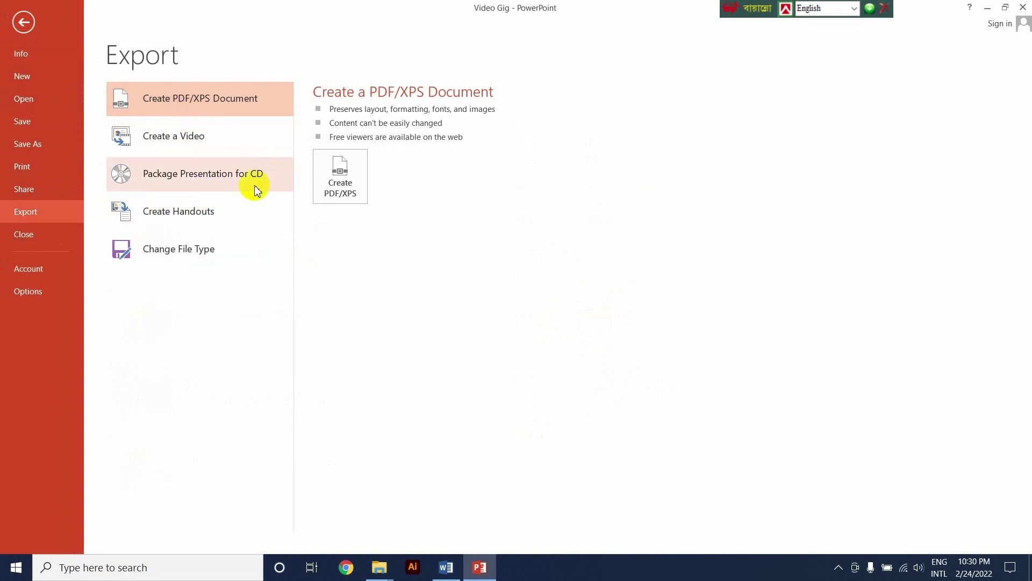
pyautogui.click(181, 139)
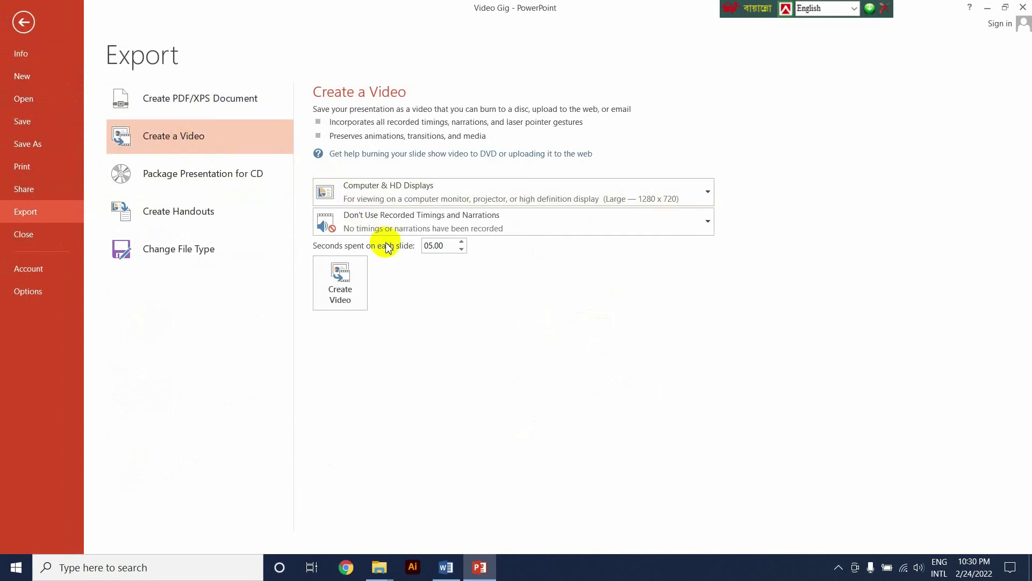
pyautogui.click(461, 249)
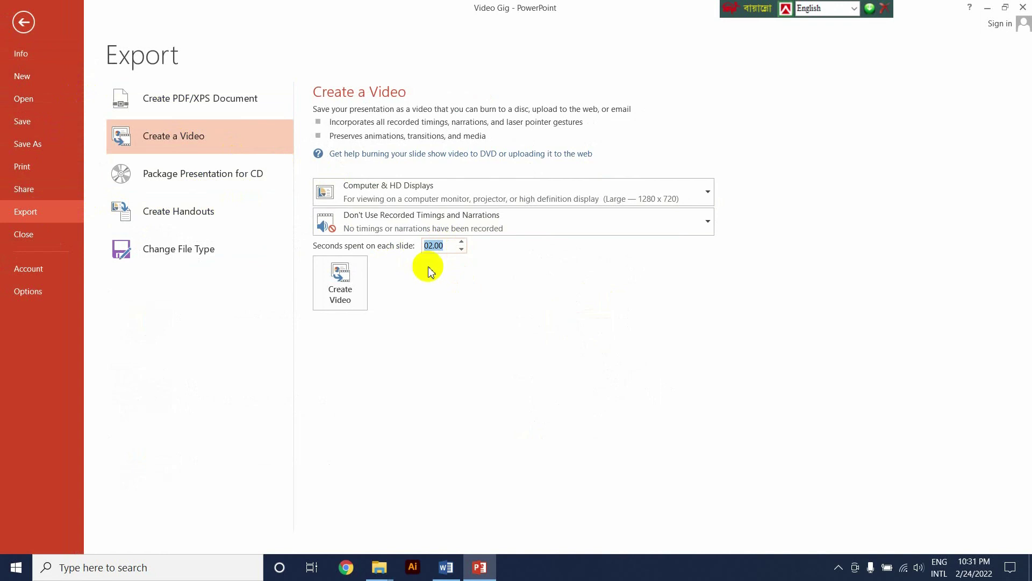
pyautogui.click(461, 250)
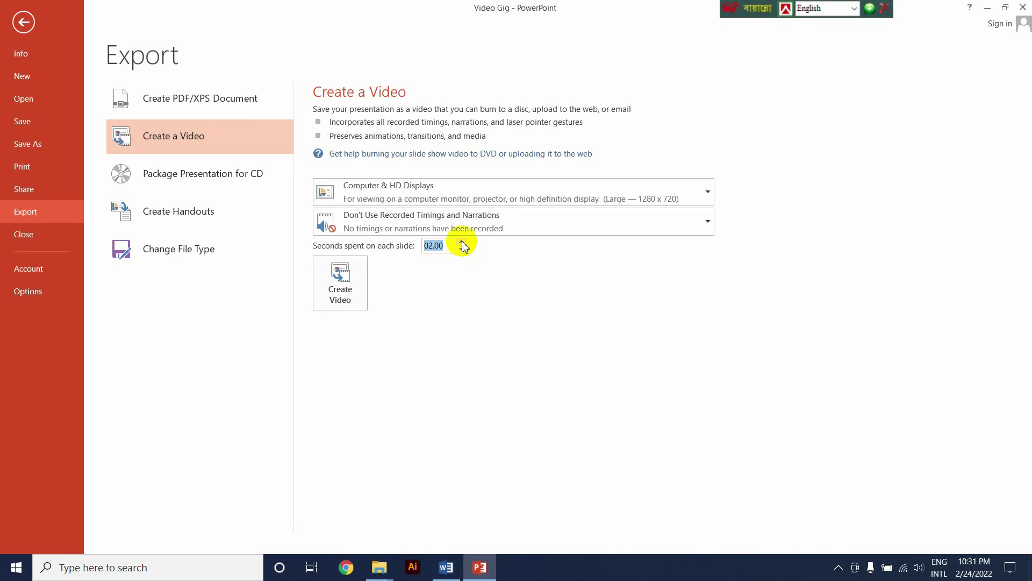
# Step: Save the video as 'Video Gig' MPEG-4 in the T Shirt folder to start rendering
pyautogui.click(347, 295)
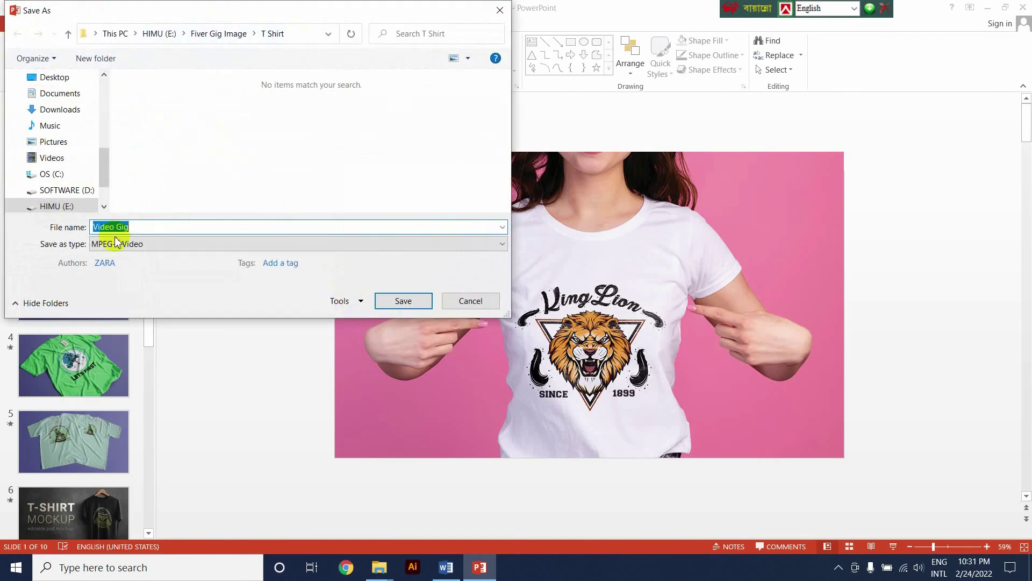
pyautogui.click(398, 300)
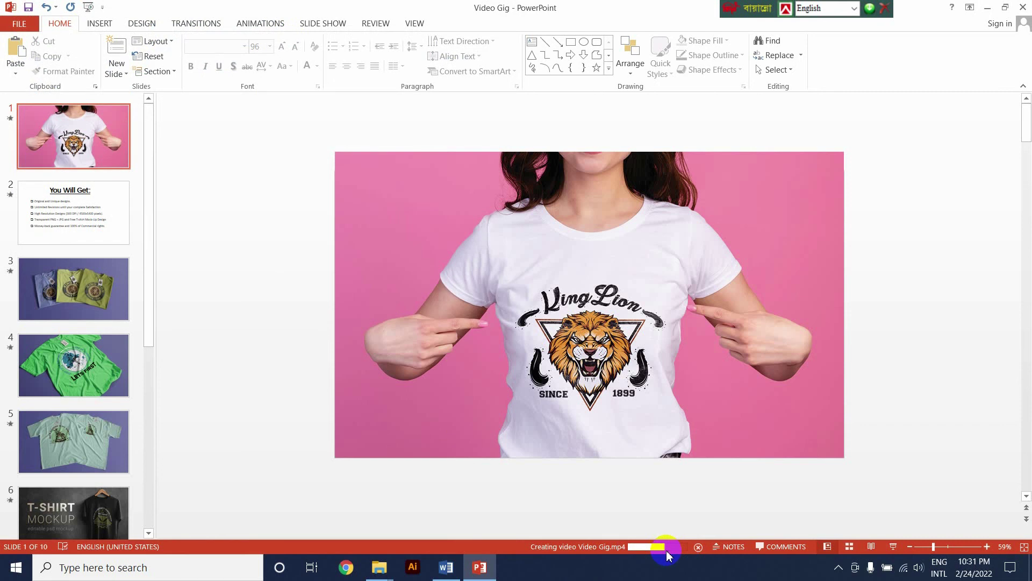
pyautogui.moveTo(379, 567)
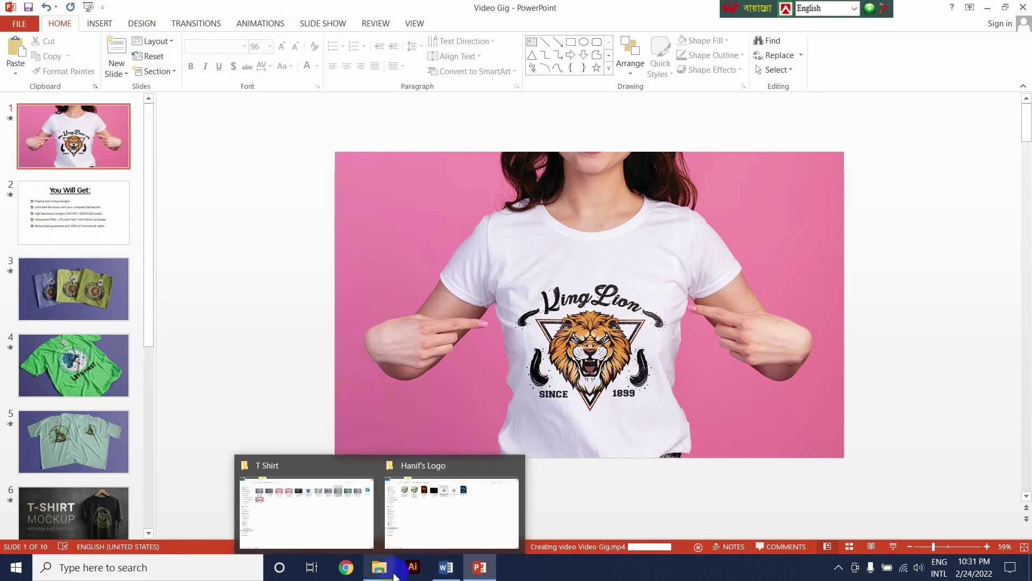
pyautogui.click(340, 519)
# Step: Open the T Shirt folder and refresh it until the 19.5 MB Video Gig MP4 appears
pyautogui.click(12, 44)
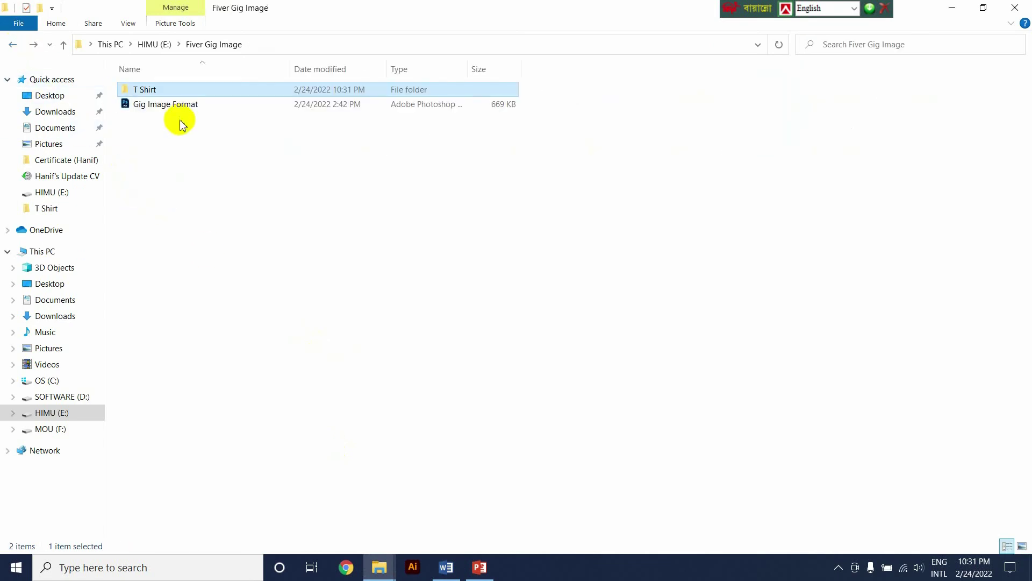
pyautogui.doubleClick(188, 90)
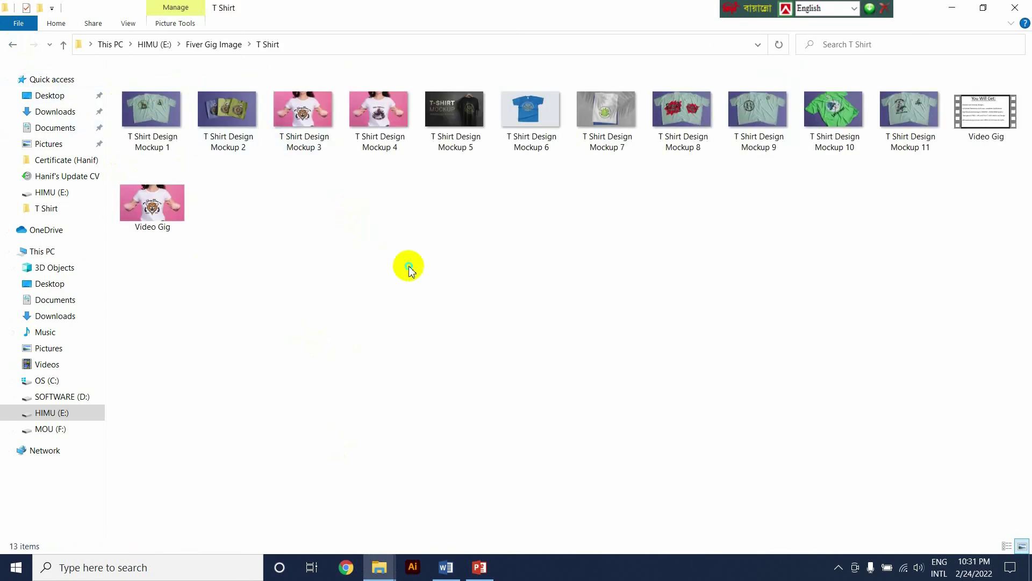
pyautogui.rightClick(408, 264)
pyautogui.click(357, 318)
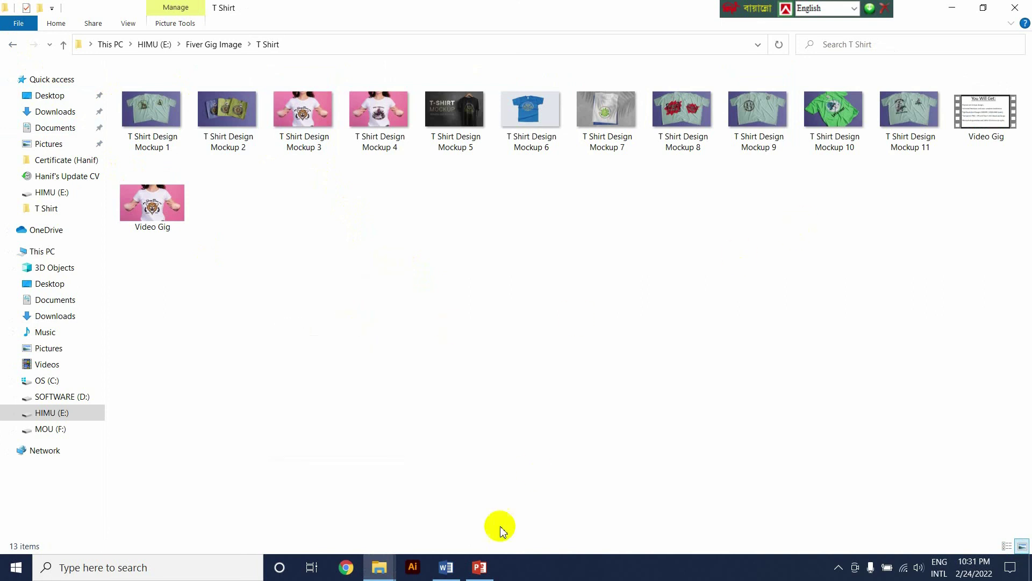
pyautogui.click(480, 567)
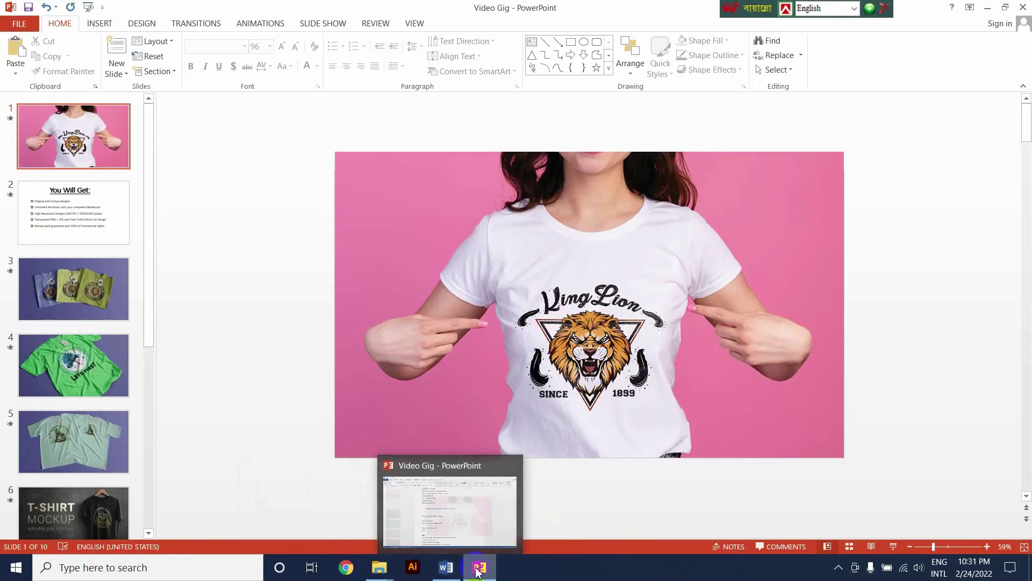
pyautogui.moveTo(379, 567)
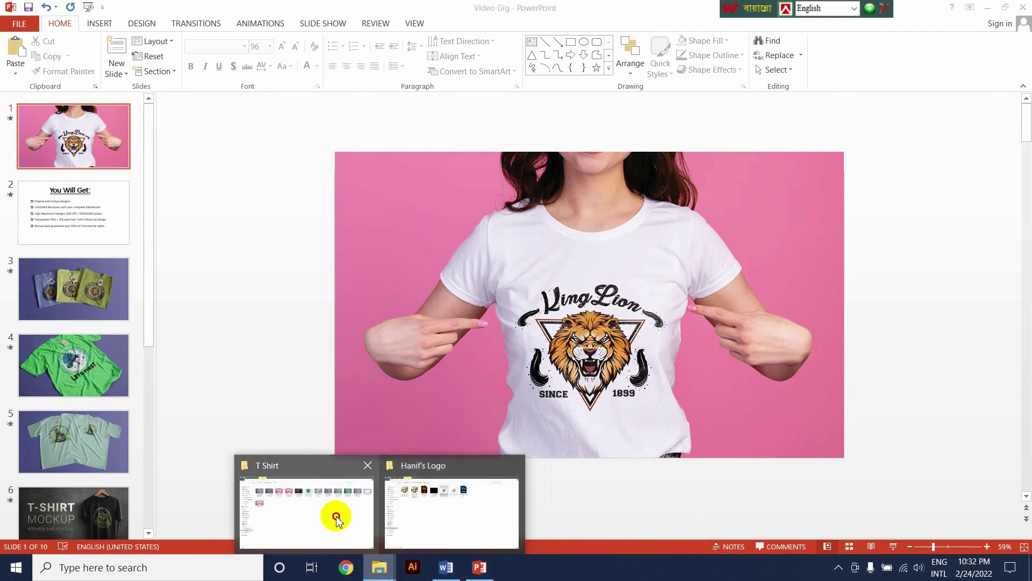
pyautogui.click(334, 512)
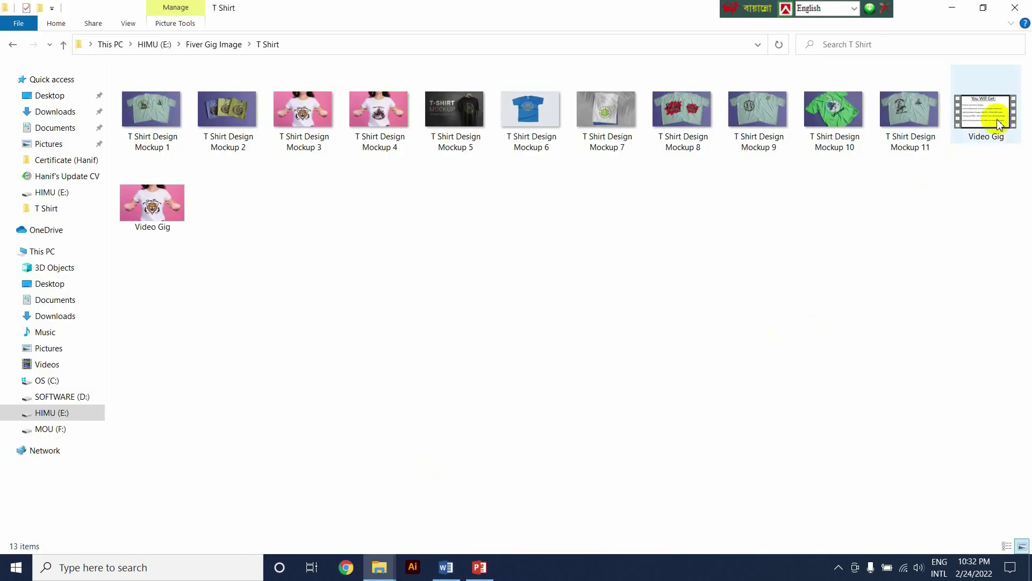
pyautogui.moveTo(985, 113)
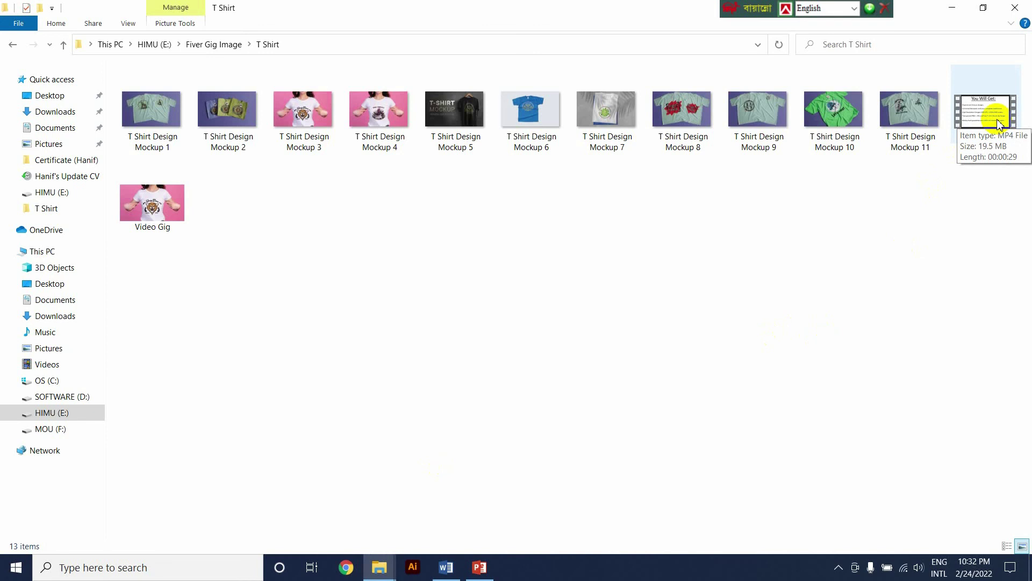
# Step: Play Video Gig maximized in Movies & TV through to the 0:29 thank-you slide
pyautogui.doubleClick(999, 123)
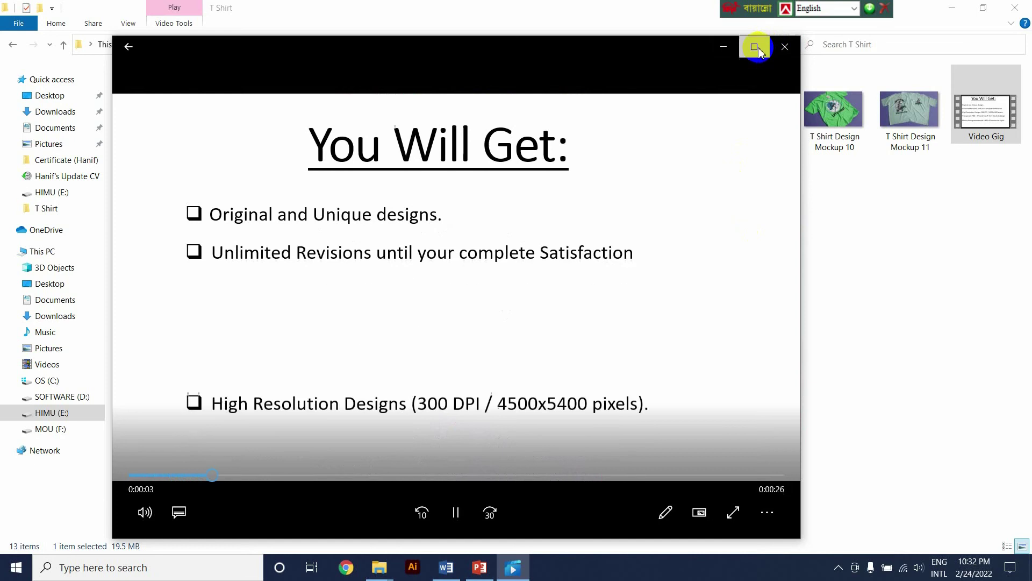
pyautogui.click(754, 46)
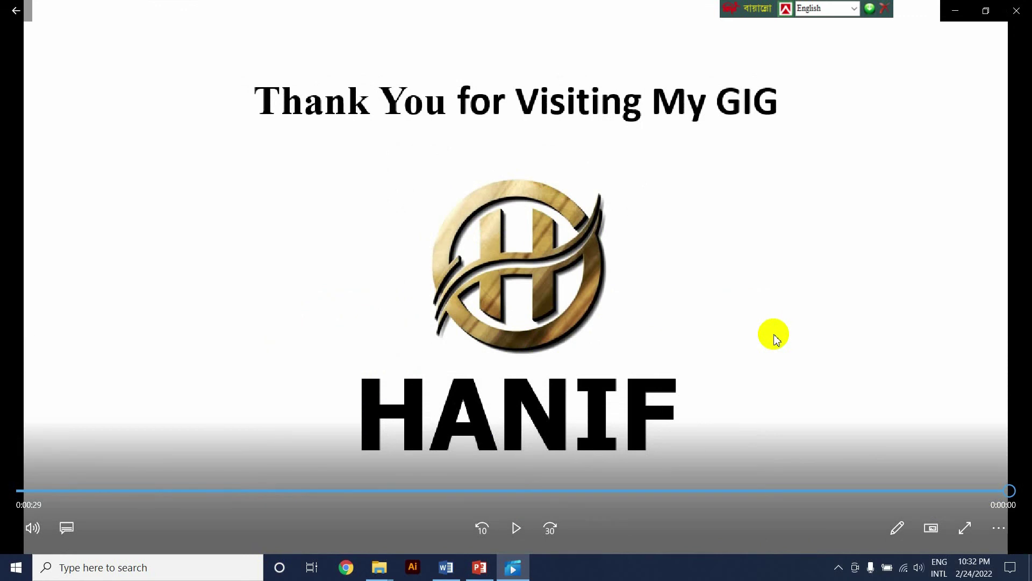
pyautogui.click(676, 384)
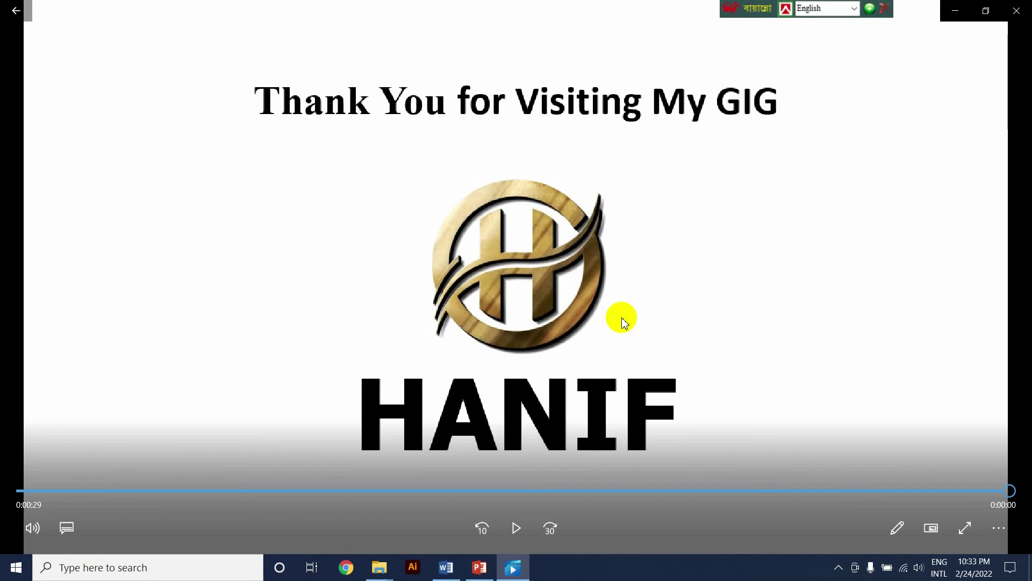
pyautogui.moveTo(887, 492)
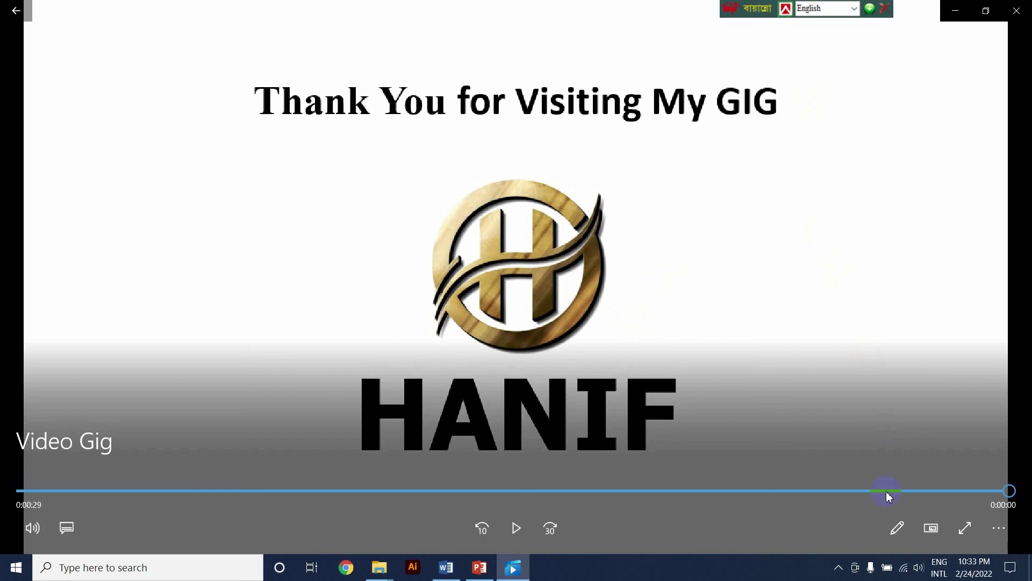
pyautogui.click(839, 571)
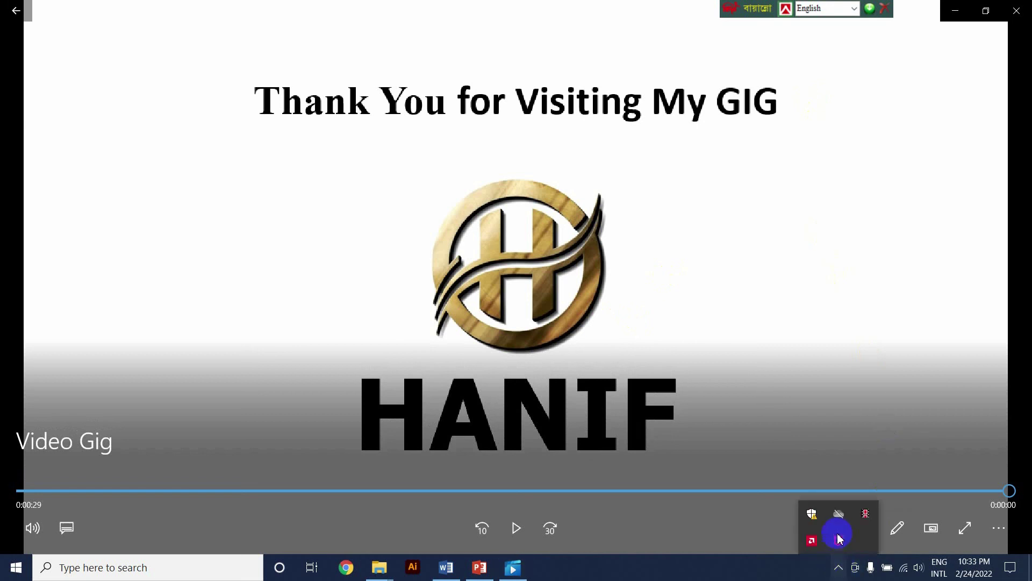
pyautogui.click(861, 509)
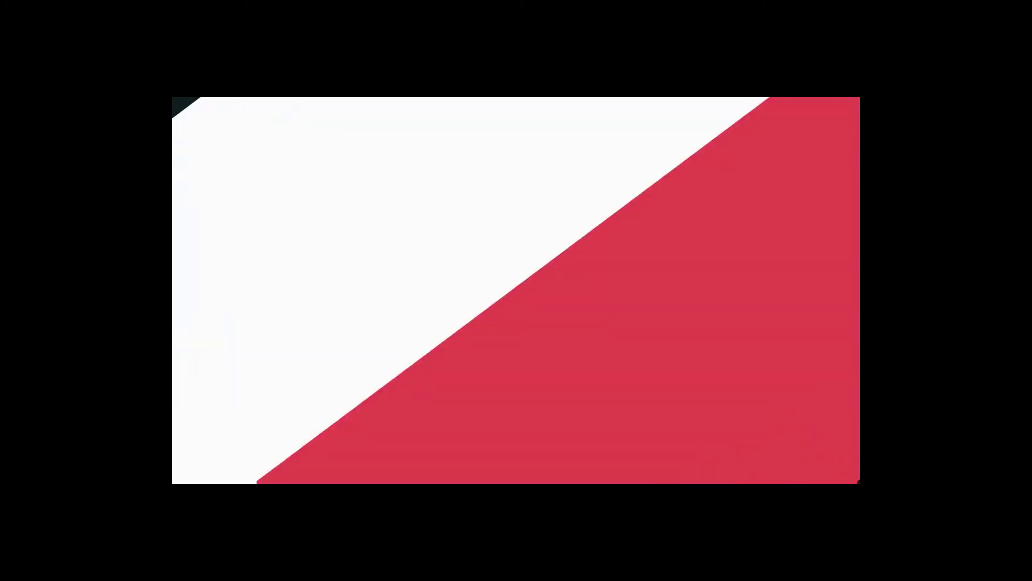